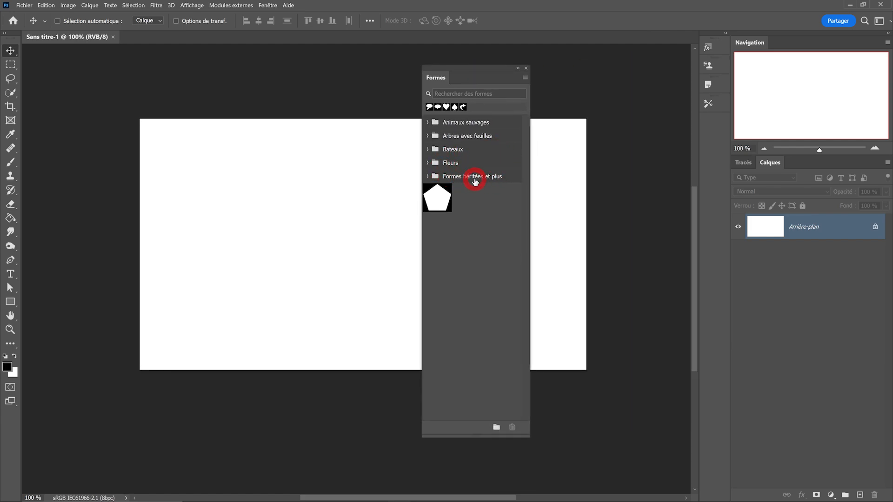
Place the dog shape from the Animaux group of the legacy shapes (Formes héritées et plus) on the canvas
{"action": "left_click", "coordinate": [524, 78]}
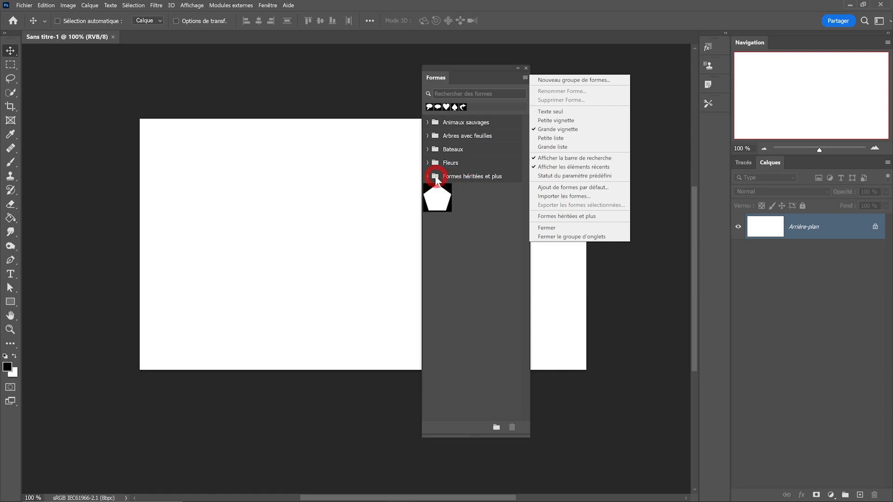
{"action": "left_click", "coordinate": [428, 176]}
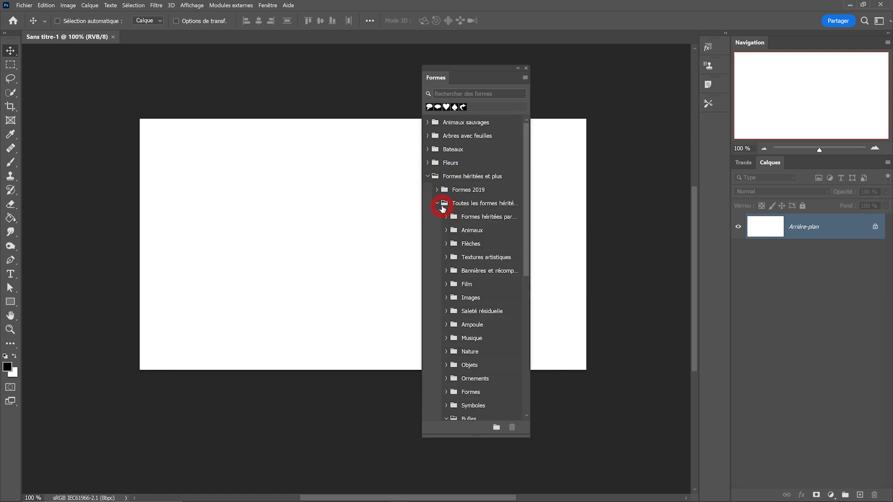
{"action": "left_click", "coordinate": [446, 231]}
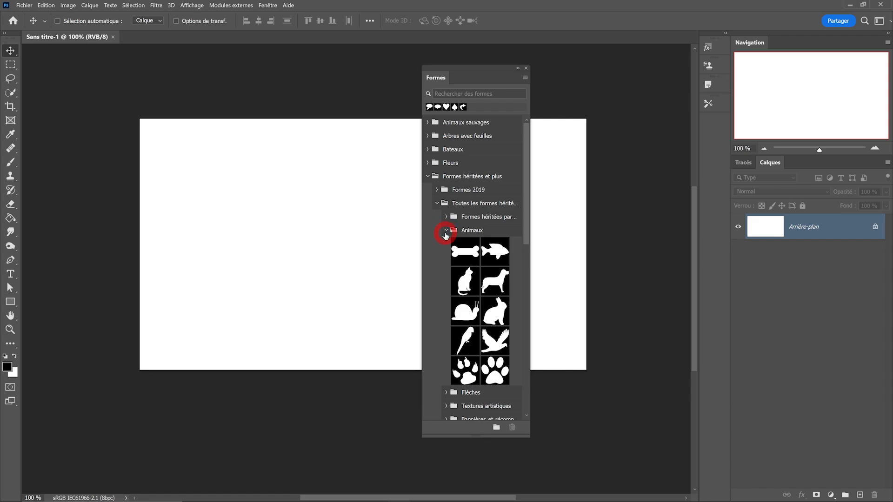
{"action": "left_click_drag", "start_coordinate": [493, 282], "coordinate": [280, 247]}
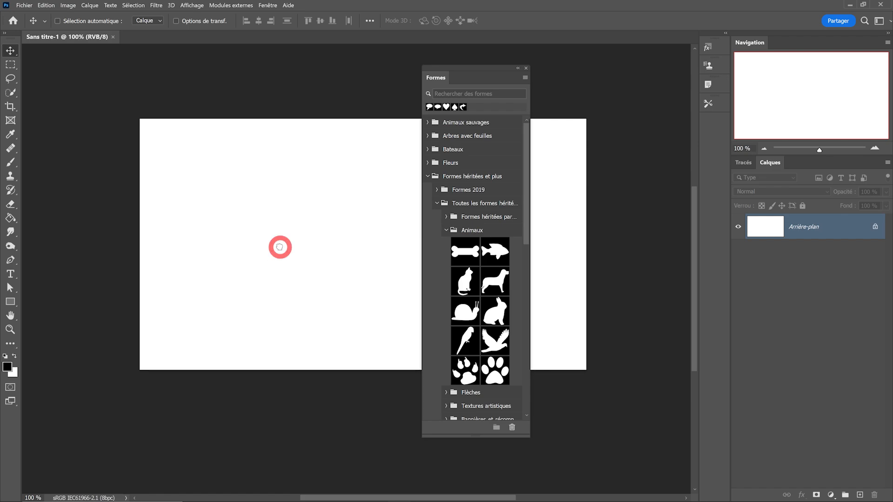
{"action": "left_click", "coordinate": [657, 191]}
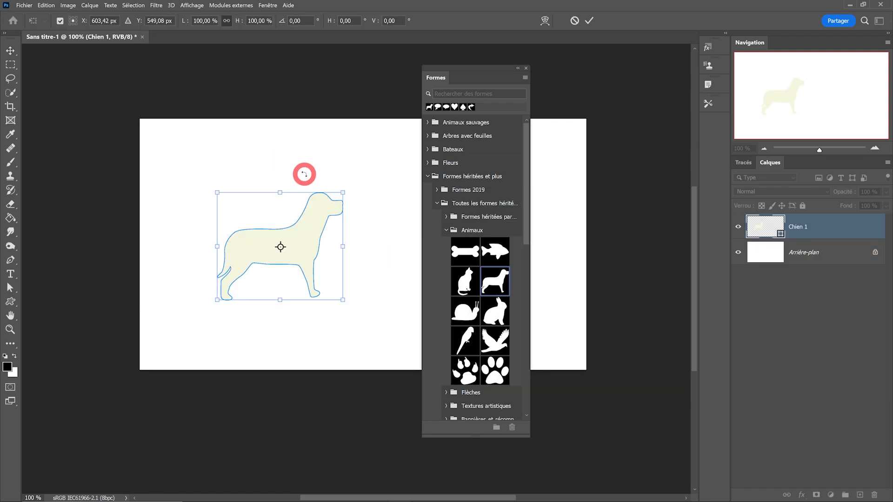
Enlarge the dog shape from its corners until it fills most of the canvas height, and apply the transformation
{"action": "left_click_drag", "start_coordinate": [343, 301], "coordinate": [411, 358]}
{"action": "left_click_drag", "start_coordinate": [219, 193], "coordinate": [167, 149]}
{"action": "left_click", "coordinate": [590, 21]}
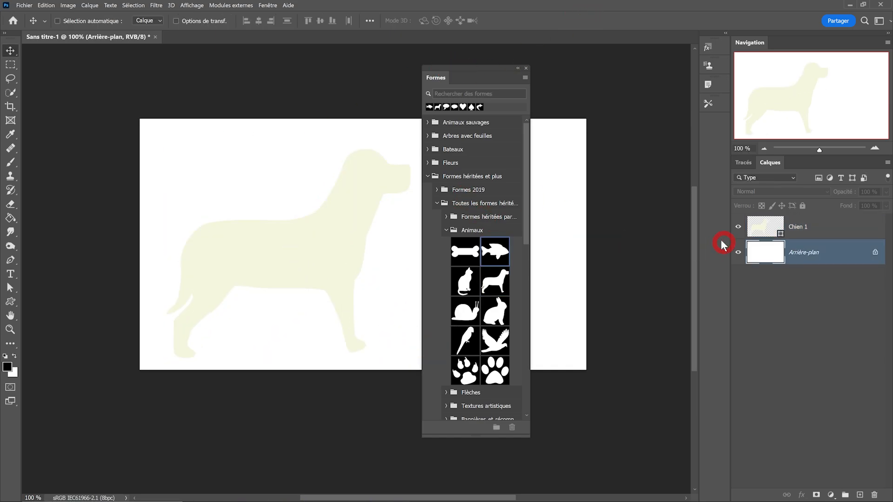
Open the dog shape's fill colour and keep it as #f3f5df
{"action": "double_click", "coordinate": [763, 227]}
{"action": "left_click_drag", "start_coordinate": [633, 308], "coordinate": [552, 189]}
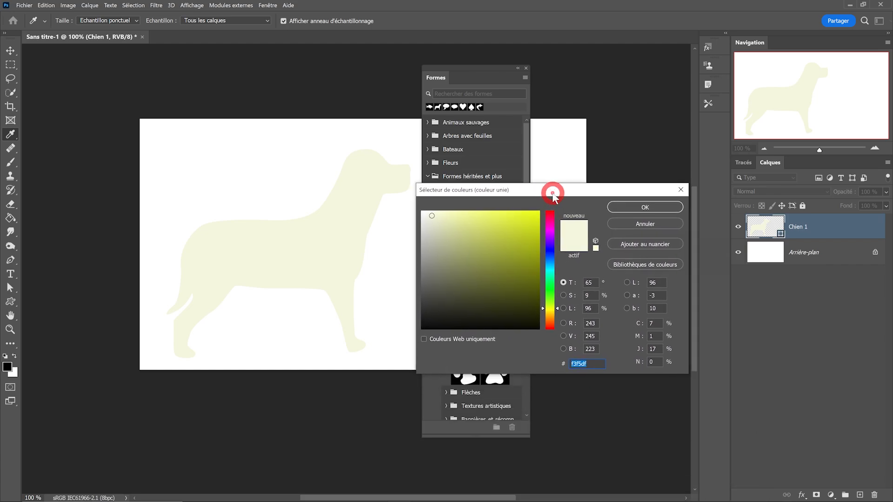
{"action": "key", "text": "Return"}
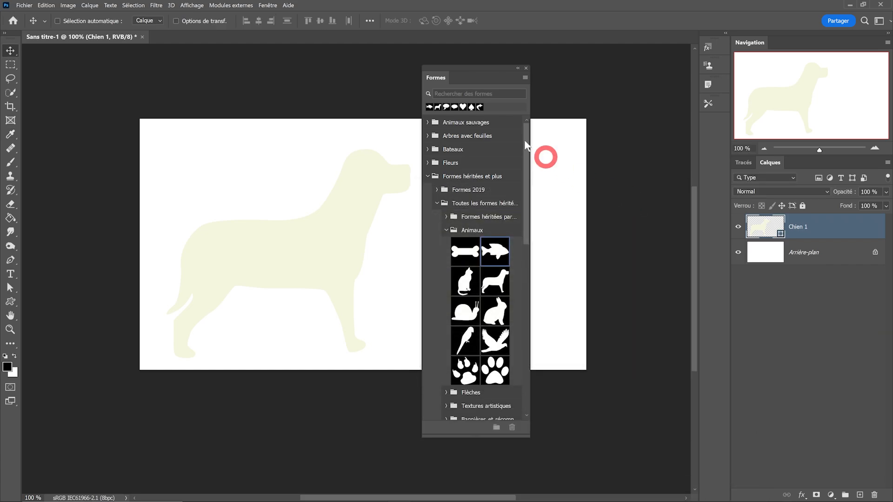
Add a dark grey #4c4c4c solid colour fill layer directly above the background layer
{"action": "left_click_drag", "start_coordinate": [485, 70], "coordinate": [589, 73]}
{"action": "scroll", "coordinate": [439, 253], "scroll_direction": "right", "scroll_amount": 2}
{"action": "scroll", "coordinate": [439, 253], "scroll_direction": "down", "scroll_amount": 1}
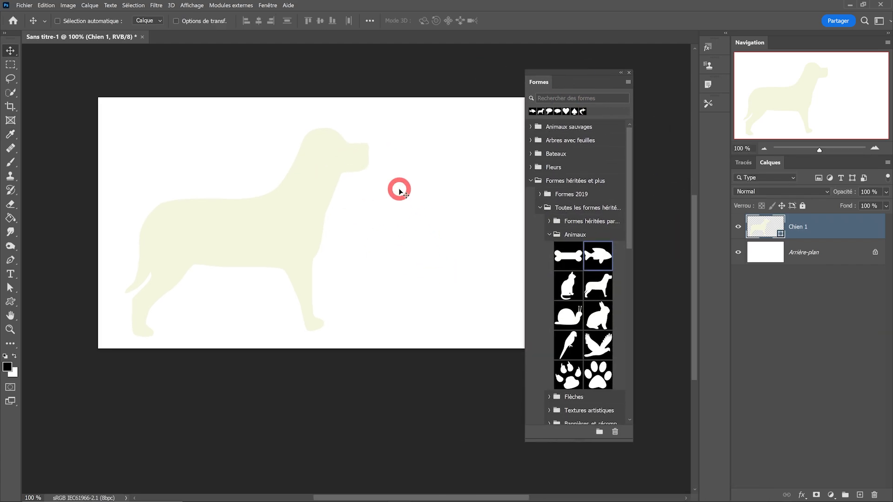
{"action": "left_click", "coordinate": [824, 253]}
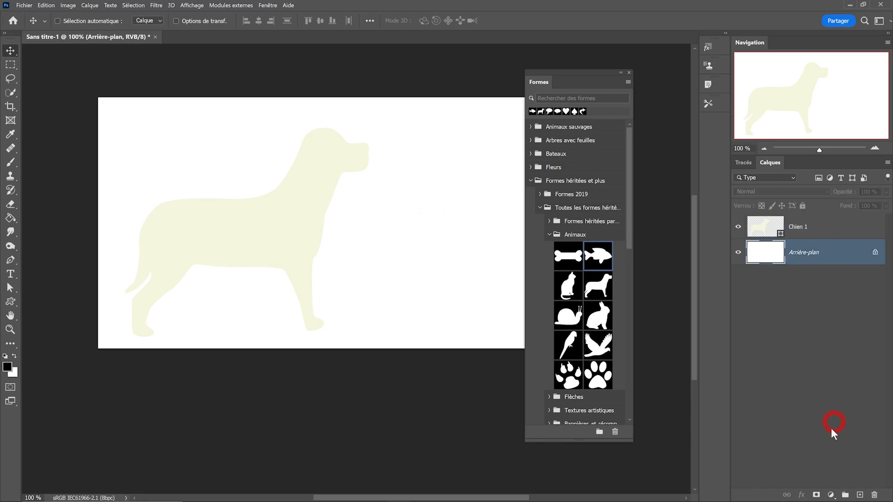
{"action": "left_click", "coordinate": [829, 493]}
{"action": "left_click", "coordinate": [808, 387]}
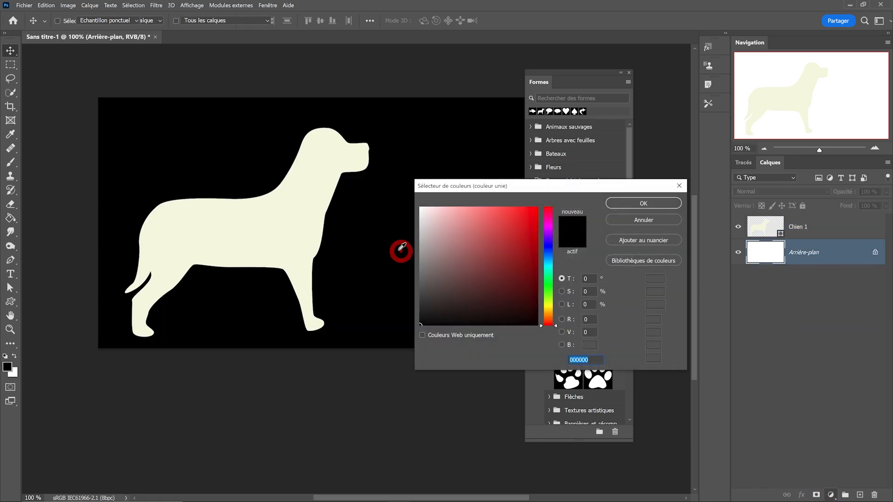
{"action": "left_click", "coordinate": [422, 261]}
{"action": "mouse_move", "coordinate": [422, 260]}
{"action": "left_mouse_down"}
{"action": "mouse_move", "coordinate": [409, 259]}
{"action": "mouse_move", "coordinate": [399, 290]}
{"action": "left_mouse_up"}
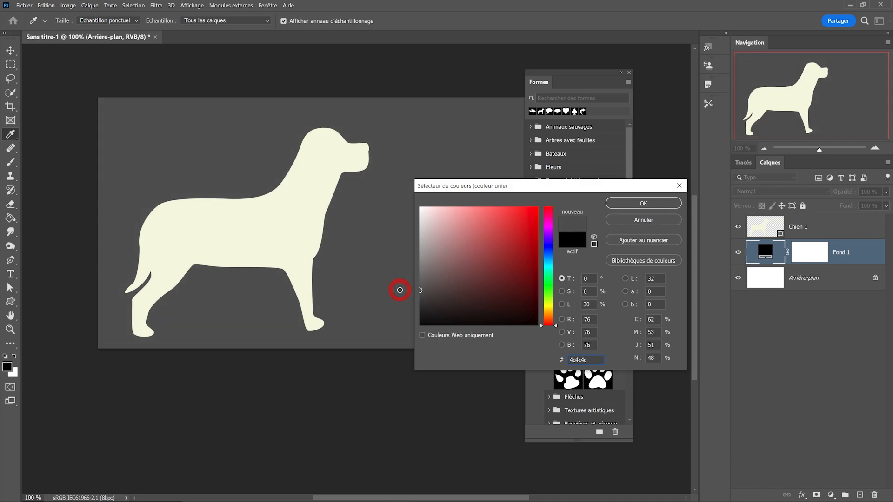
{"action": "left_click", "coordinate": [609, 205]}
Move the dog shape layer toward the centre of the canvas
{"action": "key", "text": "v"}
{"action": "left_click", "coordinate": [757, 223]}
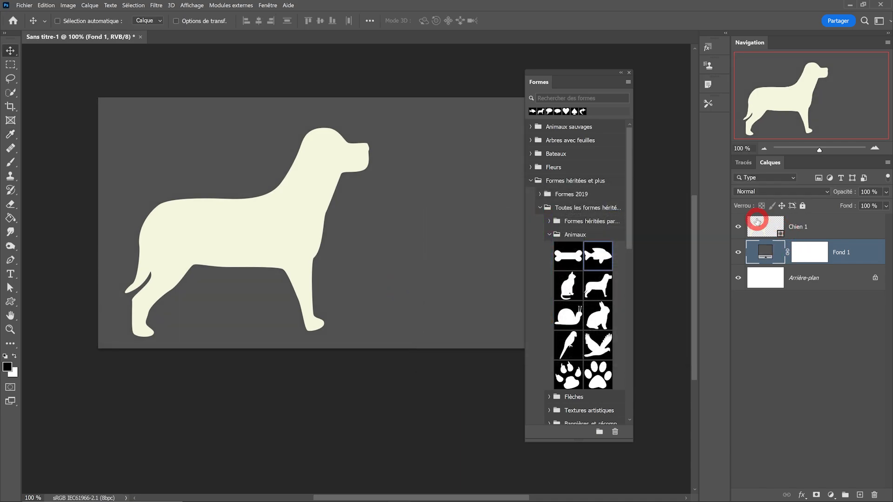
{"action": "left_click", "coordinate": [279, 225]}
{"action": "left_click_drag", "start_coordinate": [280, 226], "coordinate": [355, 238]}
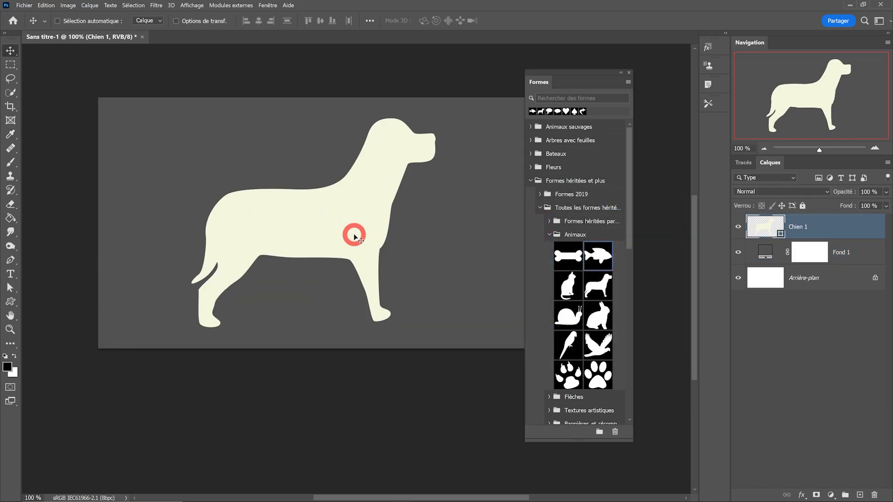
Place the bone shape from the Animaux group above the dog's back and scale it down to 15.40%
{"action": "left_click_drag", "start_coordinate": [600, 74], "coordinate": [629, 72]}
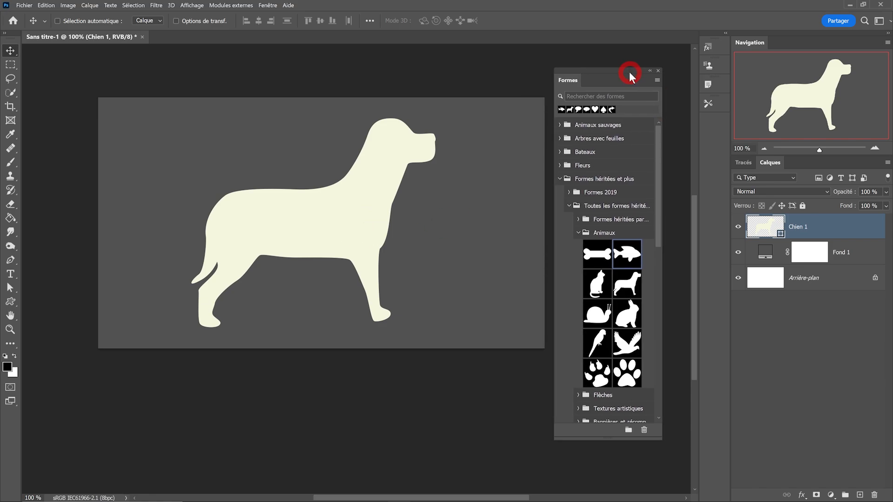
{"action": "left_click", "coordinate": [595, 263]}
{"action": "left_click", "coordinate": [627, 372]}
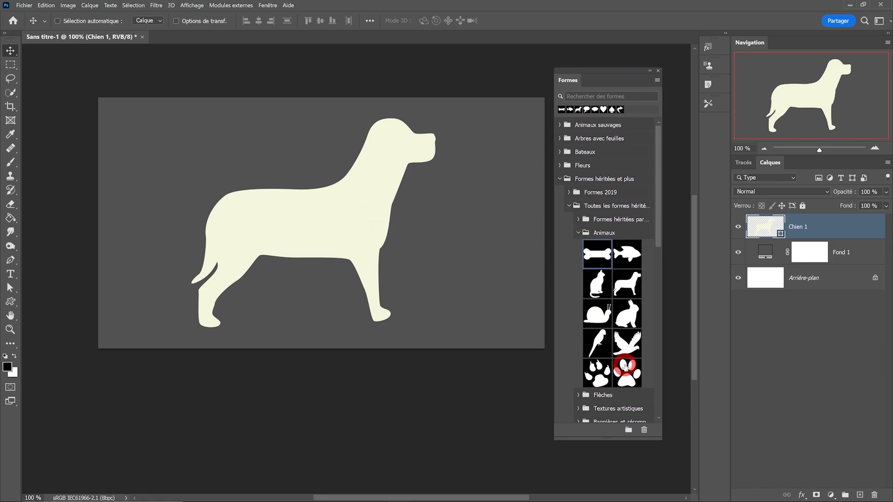
{"action": "left_click", "coordinate": [595, 261]}
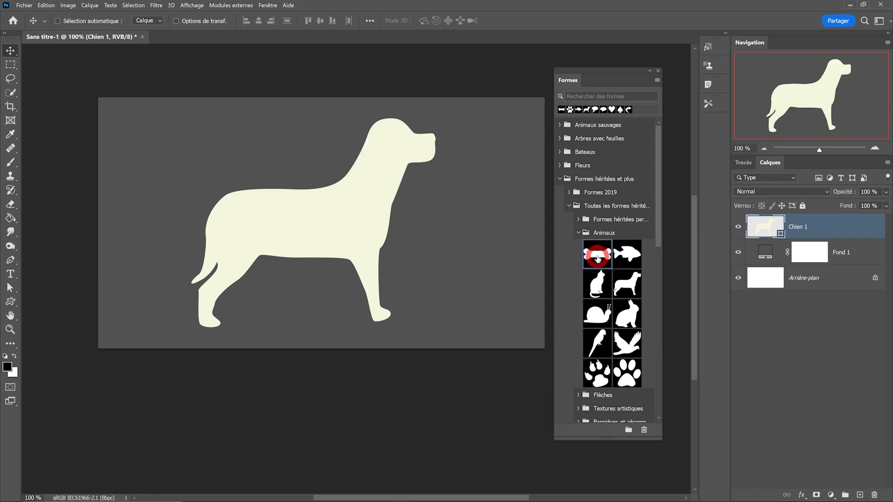
{"action": "left_click_drag", "start_coordinate": [597, 258], "coordinate": [204, 147]}
{"action": "left_click_drag", "start_coordinate": [358, 58], "coordinate": [211, 145]}
{"action": "left_click", "coordinate": [658, 191]}
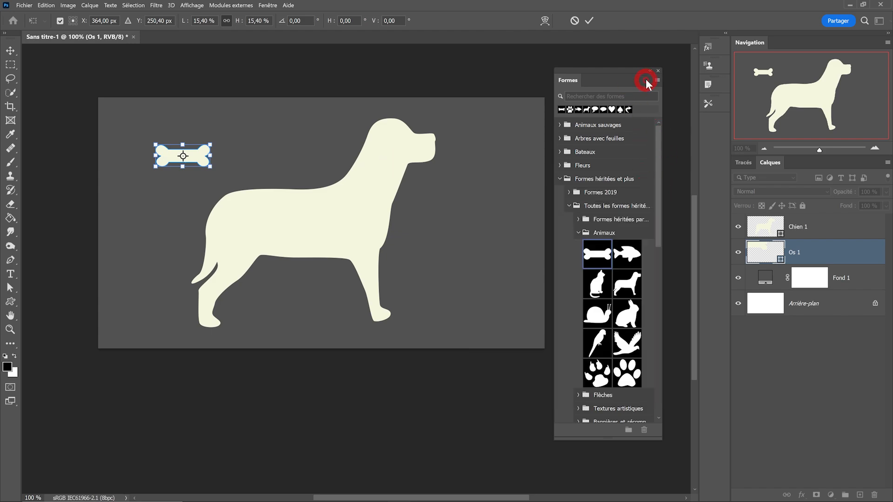
Close the Formes panel, move the bone to about X 390 px, Y 252.4 px, and apply the transformation
{"action": "left_click", "coordinate": [658, 71]}
{"action": "left_click", "coordinate": [302, 196], "text": "ctrl"}
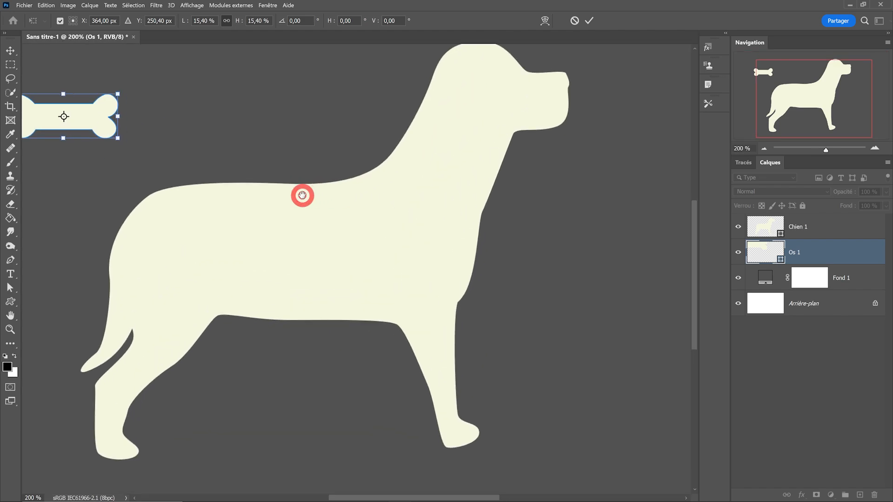
{"action": "left_click_drag", "start_coordinate": [302, 195], "coordinate": [374, 211]}
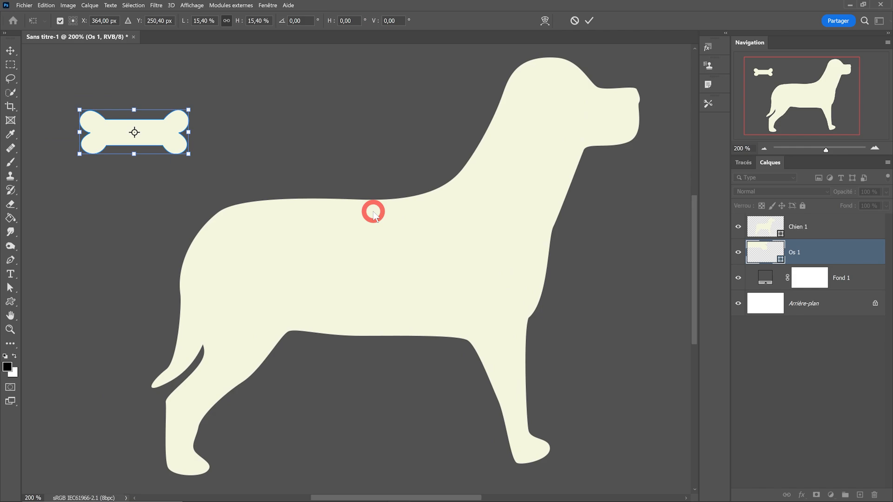
{"action": "left_click", "coordinate": [164, 145]}
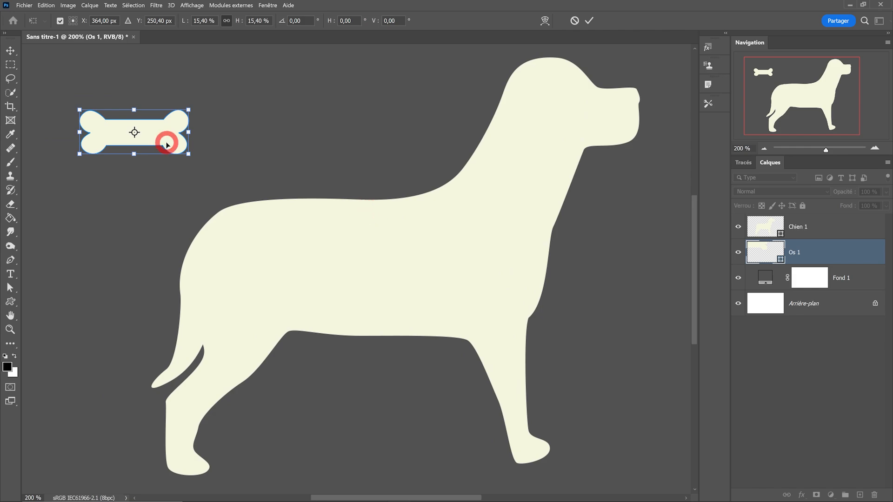
{"action": "left_click_drag", "start_coordinate": [162, 142], "coordinate": [168, 141]}
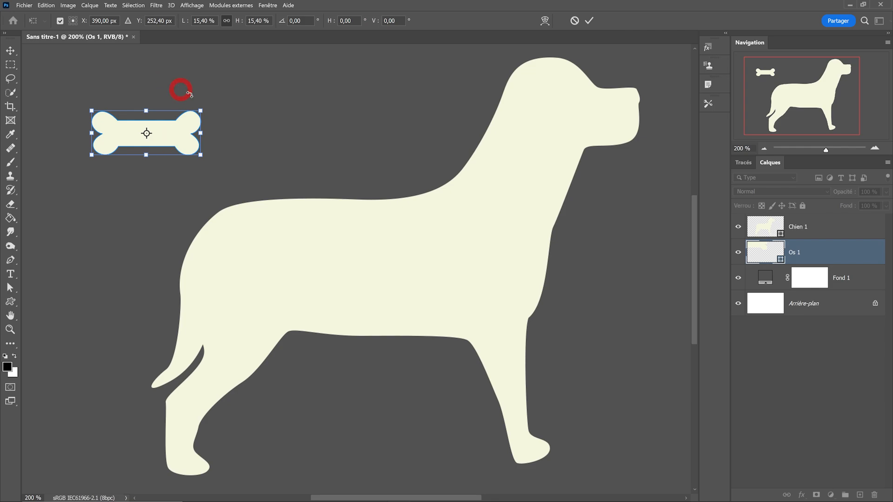
{"action": "left_click", "coordinate": [589, 21]}
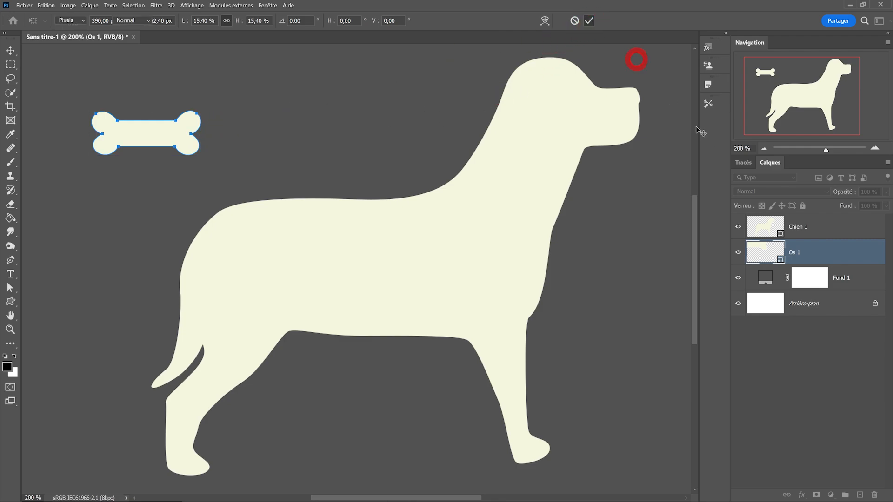
Change the bone shape's fill colour to black, #000000
{"action": "double_click", "coordinate": [770, 254]}
{"action": "left_click_drag", "start_coordinate": [498, 261], "coordinate": [403, 340]}
{"action": "left_click", "coordinate": [643, 204]}
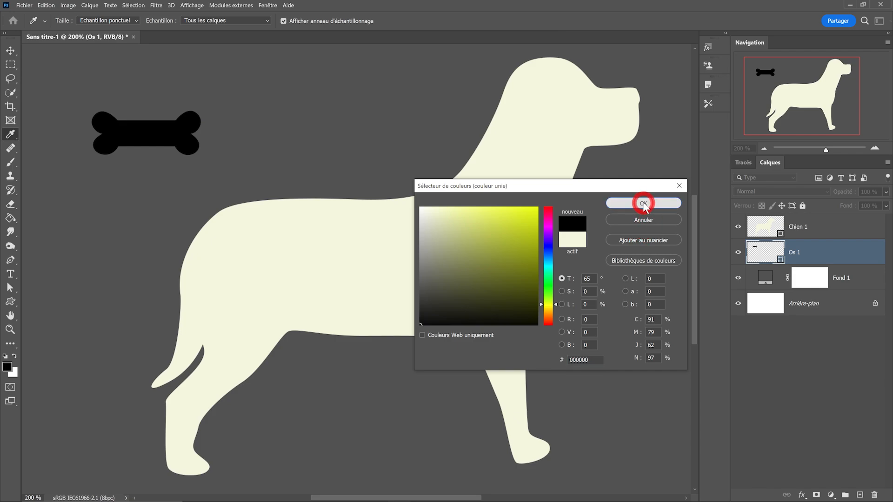
Hide the grey fill layer and define a brush preset from a rectangular selection around the bone, keeping the default name
{"action": "left_click", "coordinate": [738, 278]}
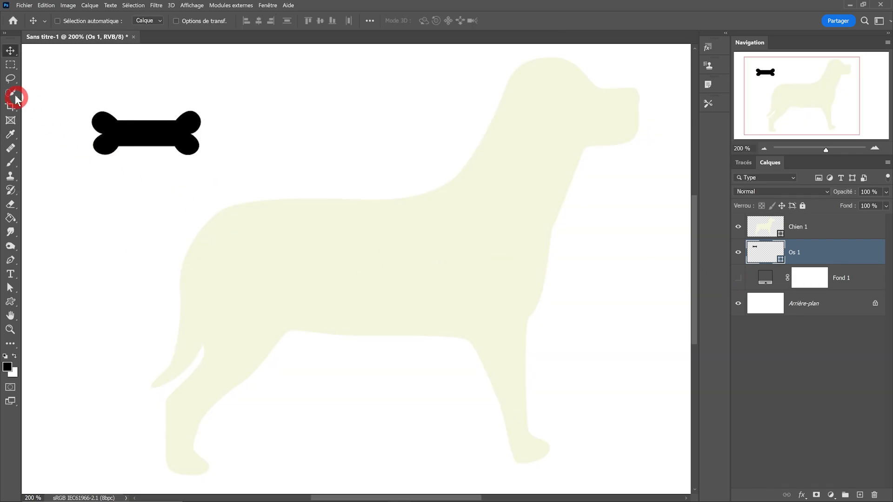
{"action": "left_click", "coordinate": [10, 66]}
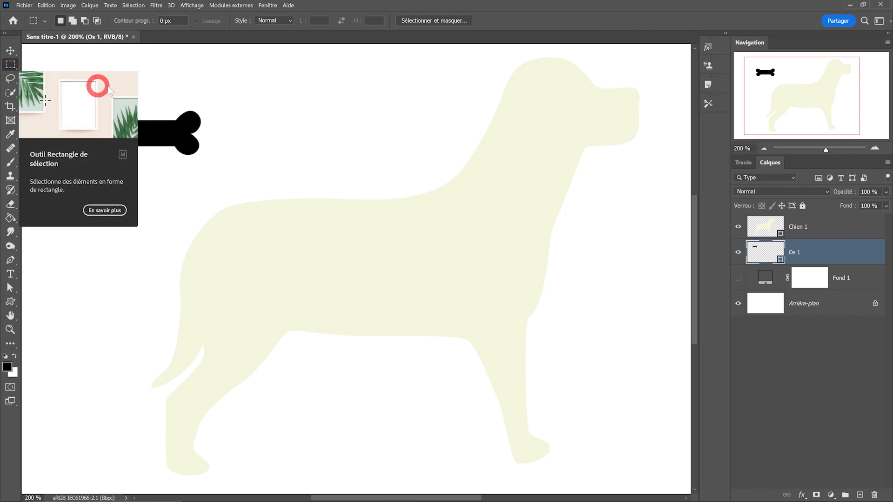
{"action": "left_click_drag", "start_coordinate": [84, 93], "coordinate": [210, 170]}
{"action": "left_click", "coordinate": [46, 6]}
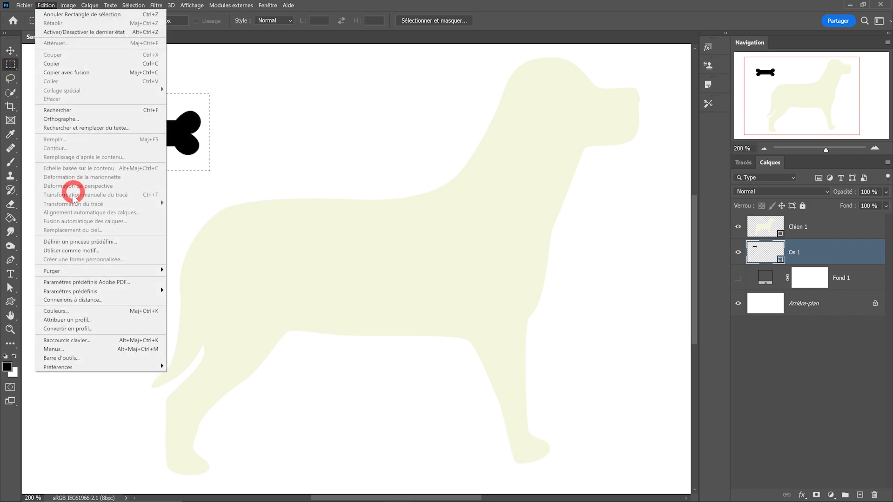
{"action": "left_click", "coordinate": [55, 242]}
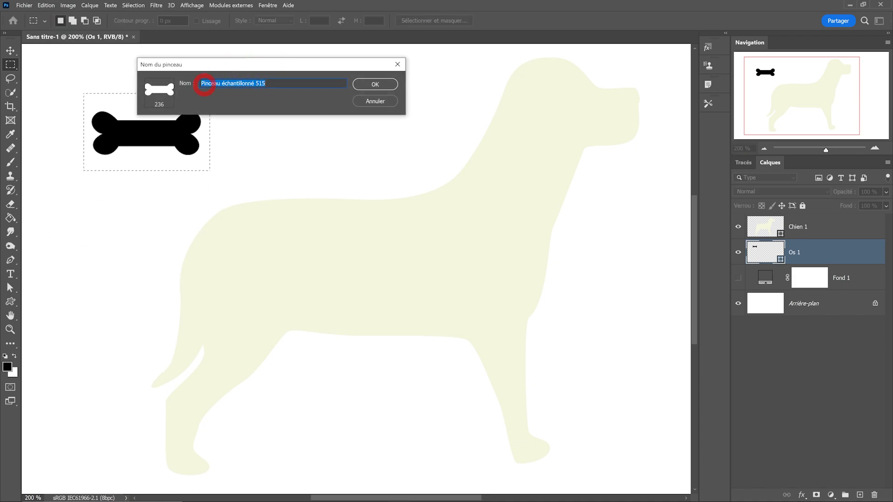
{"action": "left_click", "coordinate": [366, 84]}
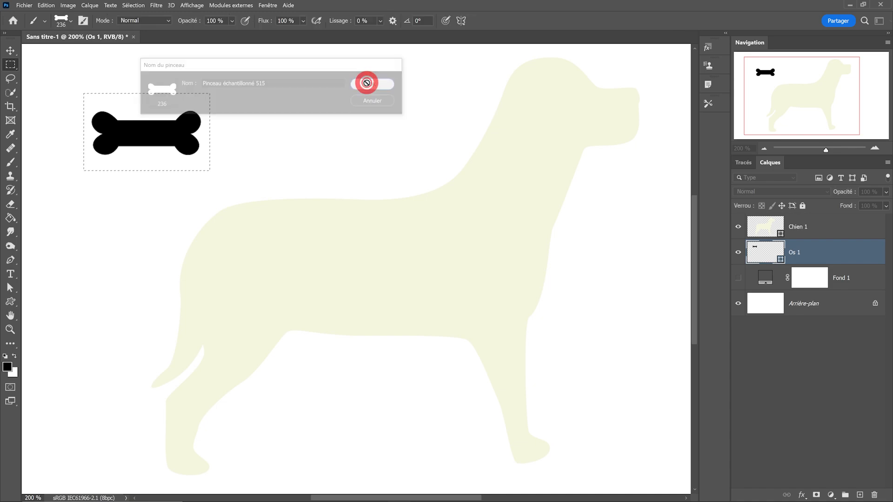
{"action": "key", "text": "ctrl+d"}
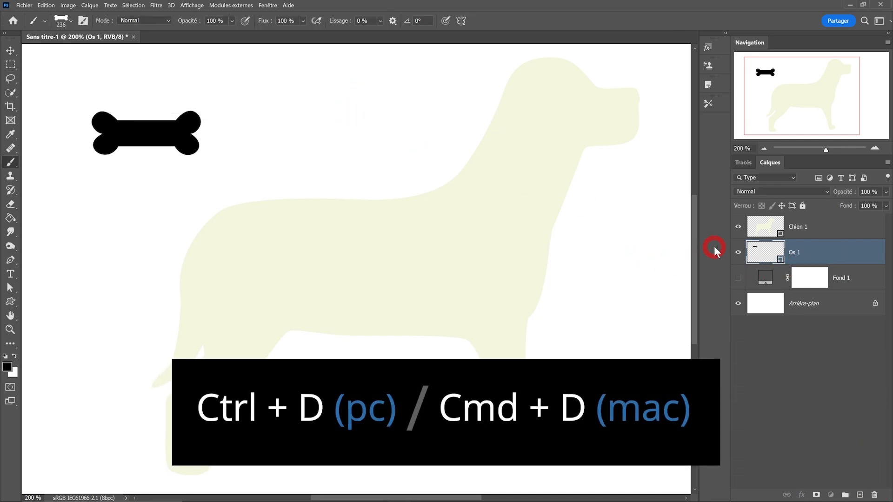
Hide the bone layer and show the grey fill layer again
{"action": "left_click", "coordinate": [738, 253]}
{"action": "left_click", "coordinate": [738, 277]}
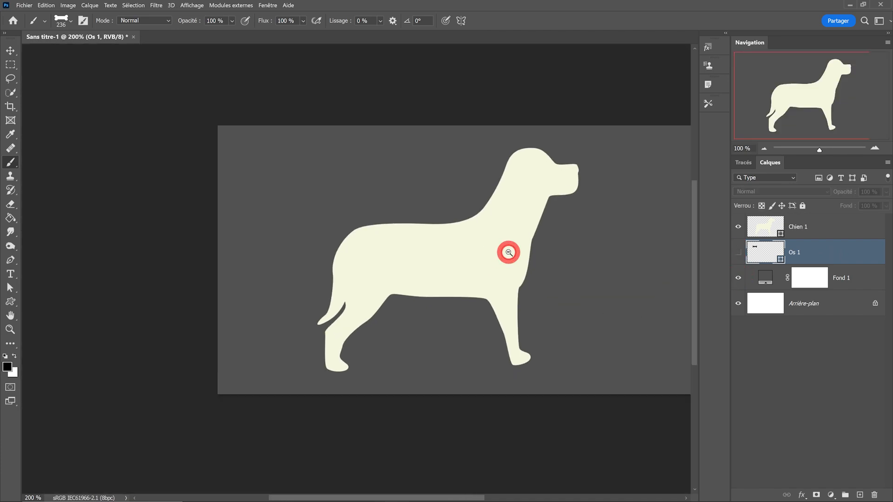
{"action": "scroll", "coordinate": [506, 253], "scroll_direction": "down", "scroll_amount": 1}
Create a new empty layer above the dog shape and clip it to the dog
{"action": "left_click", "coordinate": [816, 229]}
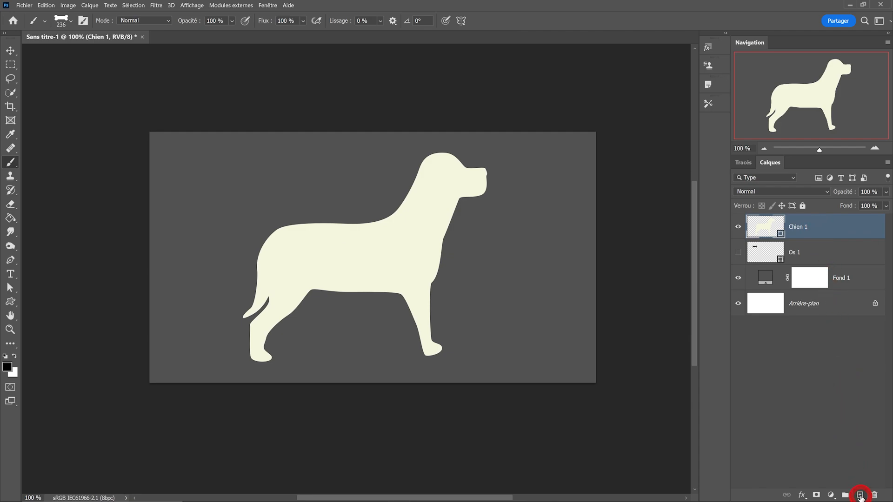
{"action": "left_click", "coordinate": [860, 496]}
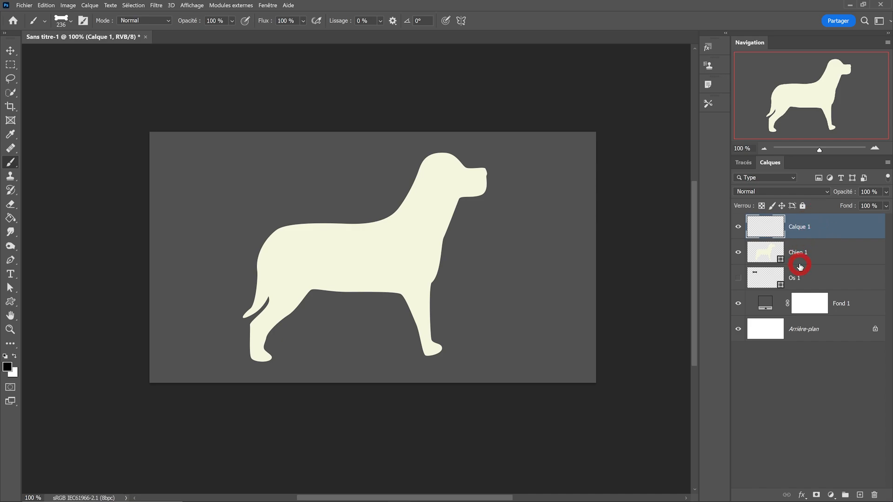
{"action": "left_click", "coordinate": [816, 237], "text": "alt"}
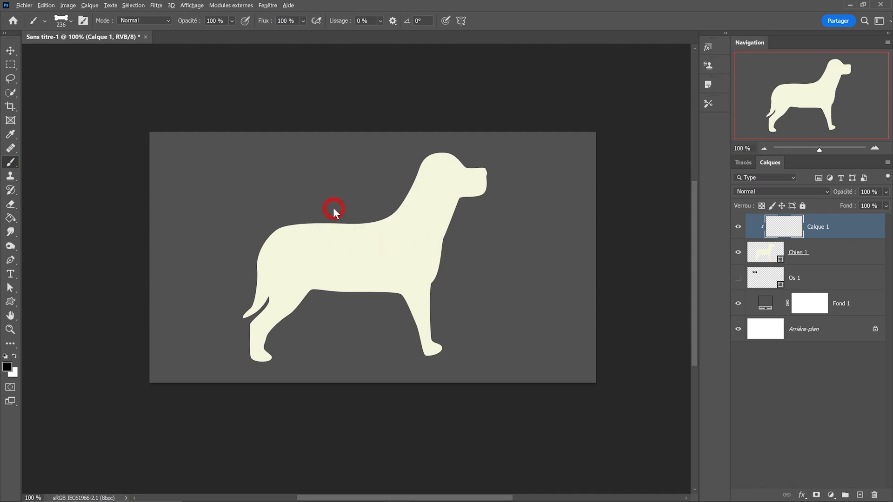
Reduce the bone brush to about 139 px and stamp three black bones on the dog's body
{"action": "left_click_drag", "start_coordinate": [335, 209], "coordinate": [312, 215]}
{"action": "left_click", "coordinate": [316, 241]}
{"action": "left_click", "coordinate": [312, 264]}
{"action": "left_click", "coordinate": [366, 246]}
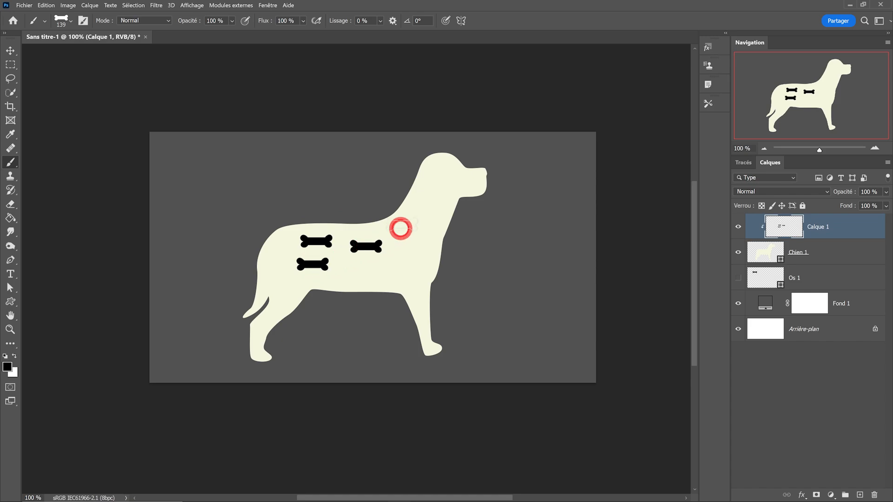
Stamp two more bones on the dog's neck and lower chest, and undo all the stamped bones
{"action": "left_click", "coordinate": [425, 191]}
{"action": "left_click", "coordinate": [406, 270]}
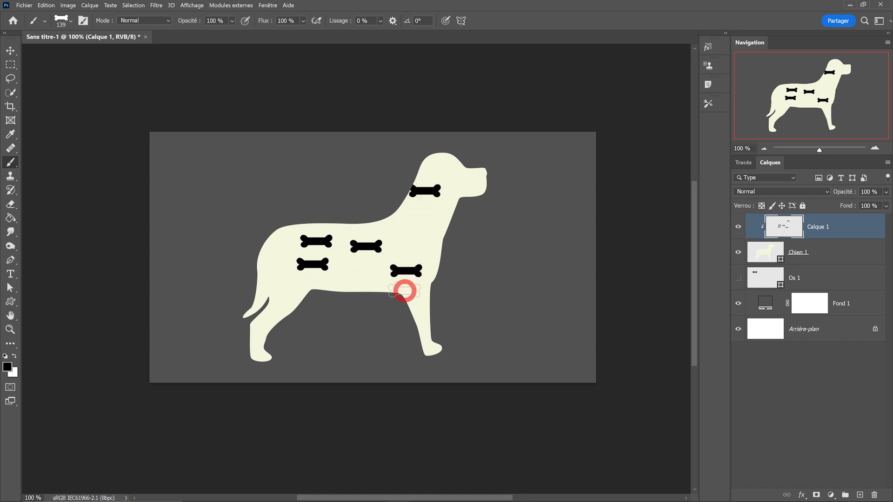
{"action": "key", "text": "ctrl+z"}
{"action": "key", "text": "ctrl+z"}
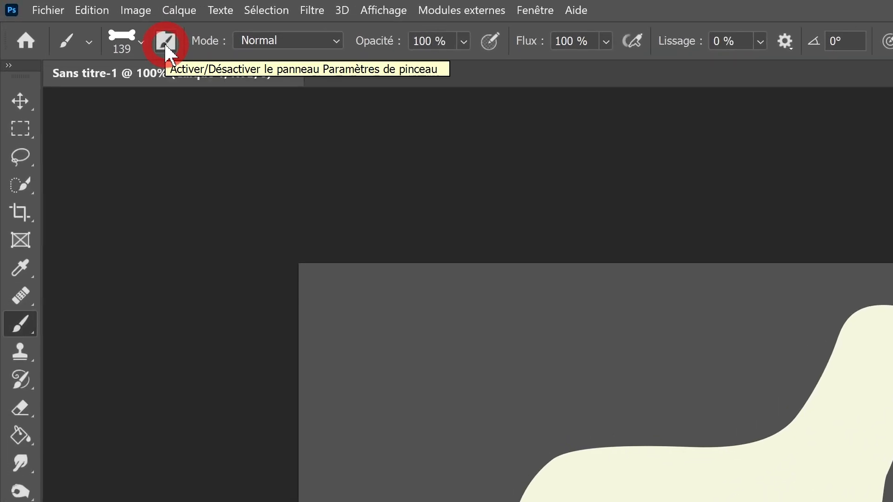
Enable Shape Dynamics for the bone brush with 100 % size variation and 18 % angle variation
{"action": "left_click", "coordinate": [165, 43]}
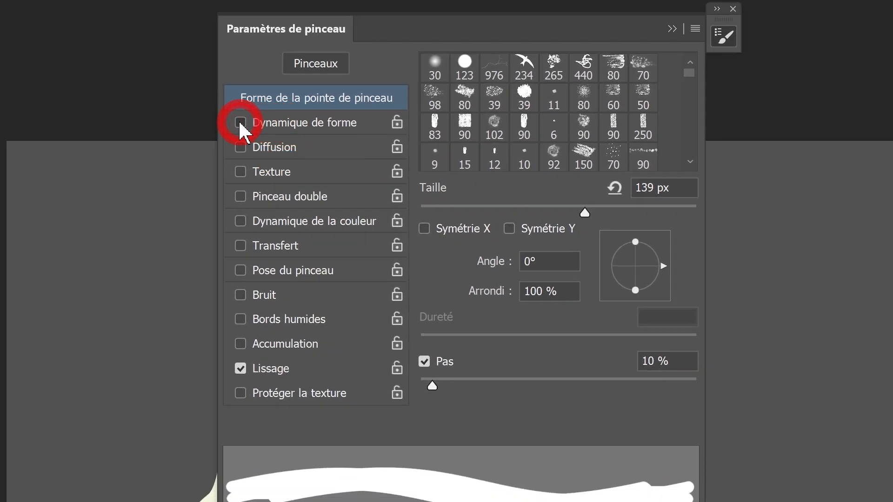
{"action": "left_click", "coordinate": [276, 122]}
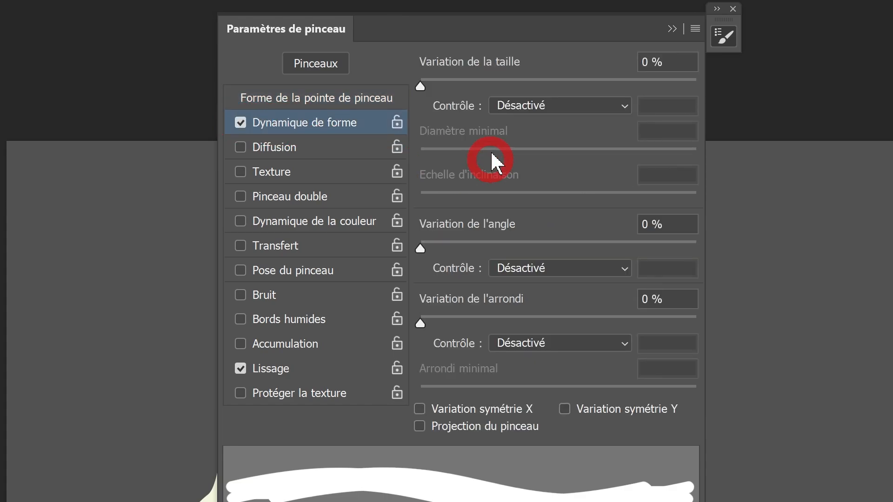
{"action": "left_click_drag", "start_coordinate": [426, 82], "coordinate": [698, 88]}
{"action": "left_click_drag", "start_coordinate": [421, 253], "coordinate": [477, 257]}
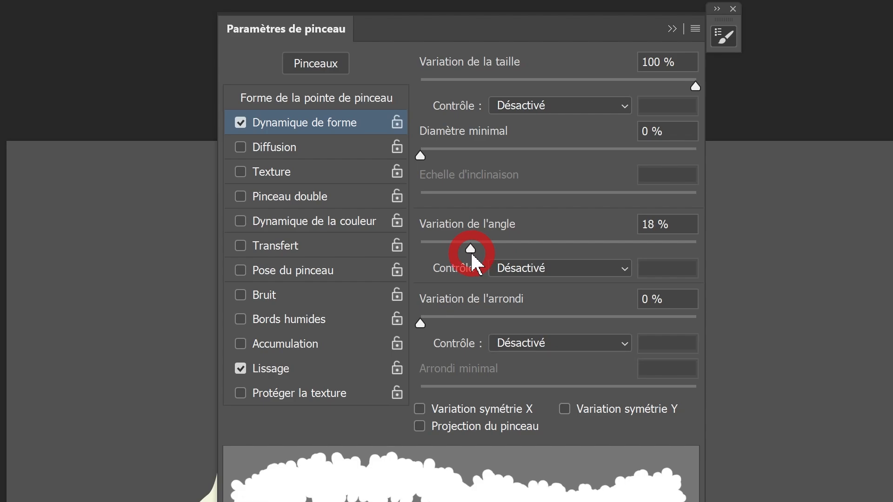
Enable Scattering (Diffusion) for the bone brush and set it to 304 %
{"action": "left_click", "coordinate": [241, 147]}
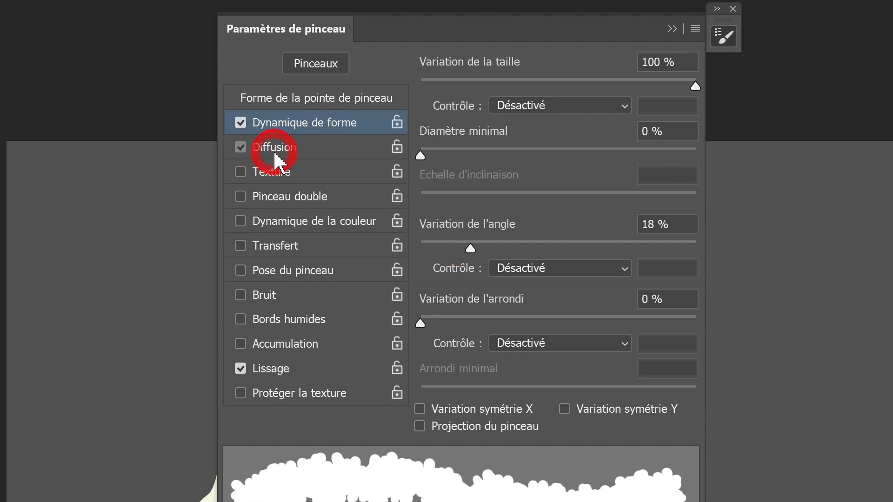
{"action": "left_click", "coordinate": [265, 147]}
{"action": "mouse_move", "coordinate": [425, 86]}
{"action": "left_mouse_down"}
{"action": "mouse_move", "coordinate": [518, 87]}
{"action": "mouse_move", "coordinate": [504, 92]}
{"action": "left_mouse_up"}
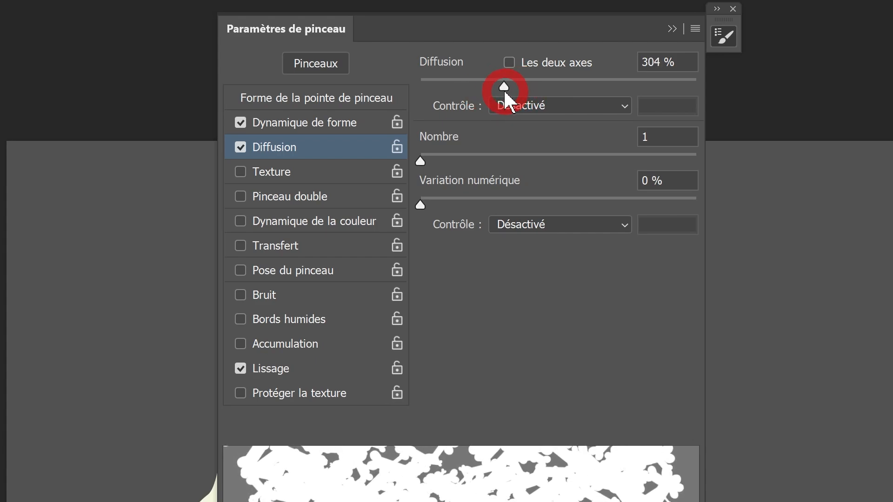
Set the bone brush's spacing to 86 %, close its settings and reduce its size to about 105 px
{"action": "left_click", "coordinate": [287, 100]}
{"action": "left_click_drag", "start_coordinate": [432, 385], "coordinate": [468, 385]}
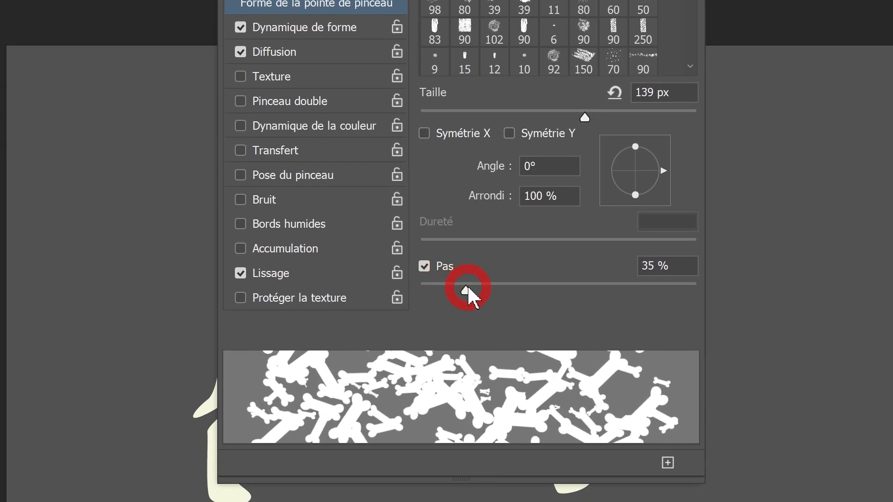
{"action": "left_click_drag", "start_coordinate": [467, 289], "coordinate": [540, 288]}
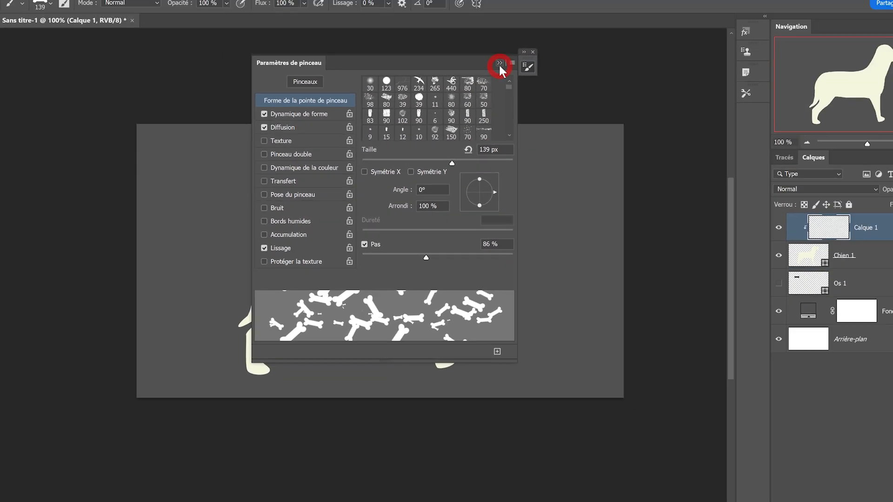
{"action": "left_click", "coordinate": [500, 65]}
{"action": "left_click_drag", "start_coordinate": [423, 217], "coordinate": [408, 227]}
Try one continuous stroke of scattered bones over the whole dog and undo it
{"action": "mouse_move", "coordinate": [437, 200]}
{"action": "left_mouse_down"}
{"action": "mouse_move", "coordinate": [386, 244]}
{"action": "mouse_move", "coordinate": [290, 274]}
{"action": "mouse_move", "coordinate": [262, 310]}
{"action": "mouse_move", "coordinate": [353, 242]}
{"action": "mouse_move", "coordinate": [370, 271]}
{"action": "mouse_move", "coordinate": [440, 200]}
{"action": "mouse_move", "coordinate": [425, 189]}
{"action": "mouse_move", "coordinate": [259, 343]}
{"action": "left_mouse_up"}
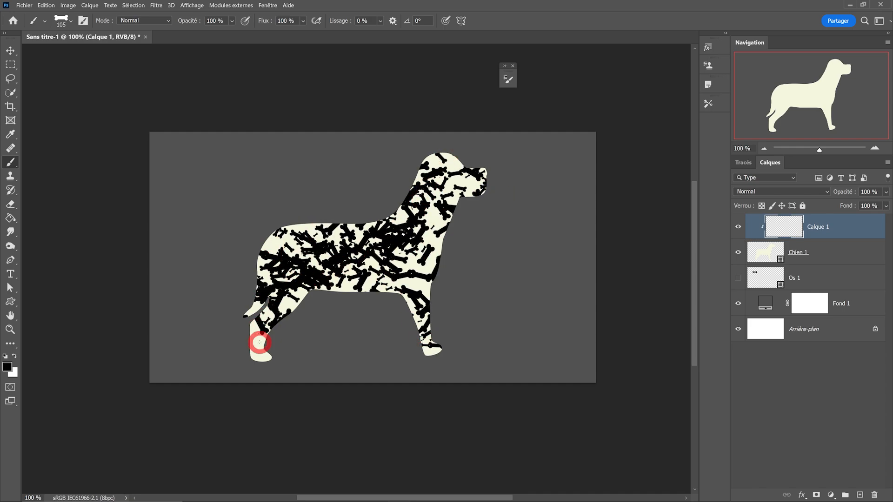
{"action": "key", "text": "ctrl+z"}
Try stamping individual bones of varied size and angle on the dog's body, and undo them all
{"action": "scroll", "coordinate": [344, 247], "scroll_direction": "up", "scroll_amount": 1}
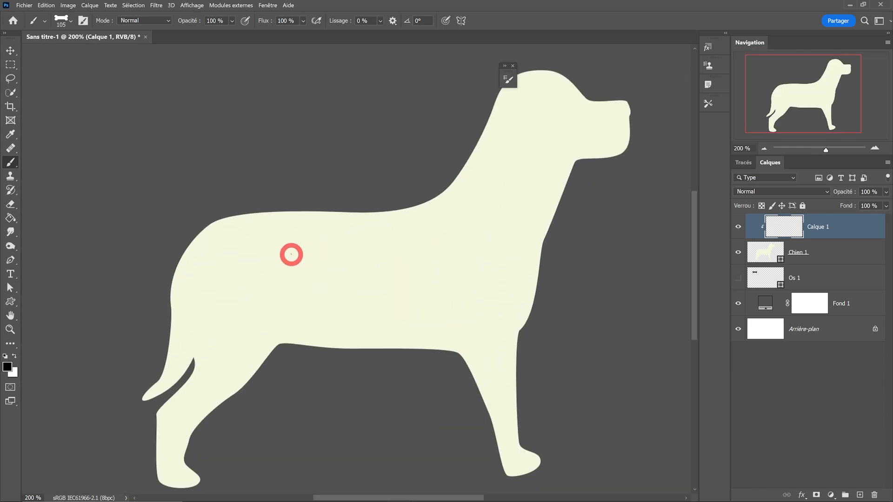
{"action": "mouse_move", "coordinate": [218, 257]}
{"action": "left_mouse_down"}
{"action": "mouse_move", "coordinate": [274, 236]}
{"action": "mouse_move", "coordinate": [269, 270]}
{"action": "mouse_move", "coordinate": [199, 319]}
{"action": "mouse_move", "coordinate": [255, 338]}
{"action": "mouse_move", "coordinate": [312, 240]}
{"action": "mouse_move", "coordinate": [315, 286]}
{"action": "mouse_move", "coordinate": [289, 312]}
{"action": "mouse_move", "coordinate": [328, 318]}
{"action": "mouse_move", "coordinate": [350, 269]}
{"action": "mouse_move", "coordinate": [352, 233]}
{"action": "mouse_move", "coordinate": [391, 261]}
{"action": "mouse_move", "coordinate": [384, 288]}
{"action": "mouse_move", "coordinate": [348, 318]}
{"action": "mouse_move", "coordinate": [431, 279]}
{"action": "left_mouse_up"}
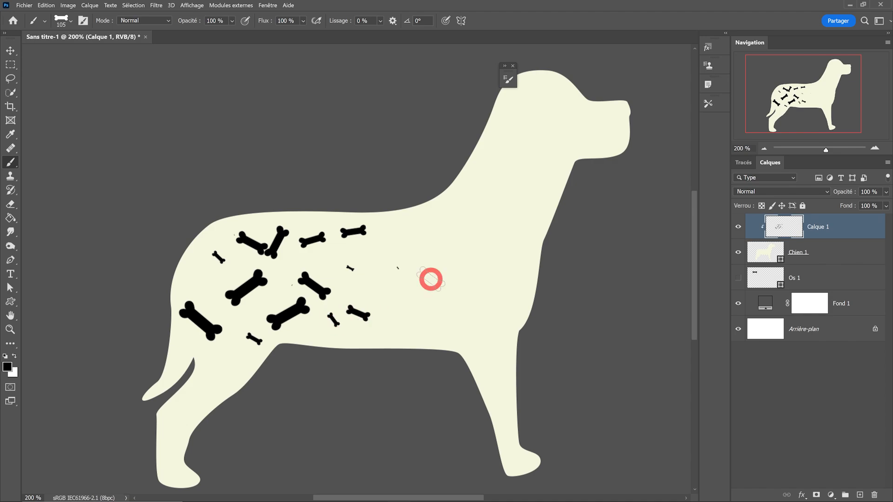
{"action": "key", "text": "ctrl+z"}
{"action": "key", "text": "ctrl+z"}
{"action": "key", "text": "ctrl+z"}
{"action": "key", "text": "ctrl+z"}
{"action": "key", "text": "ctrl+z"}
{"action": "key", "text": "ctrl+z"}
{"action": "key", "text": "ctrl+z"}
{"action": "key", "text": "ctrl+z"}
{"action": "key", "text": "ctrl+z"}
{"action": "key", "text": "ctrl+z"}
{"action": "key", "text": "ctrl+z"}
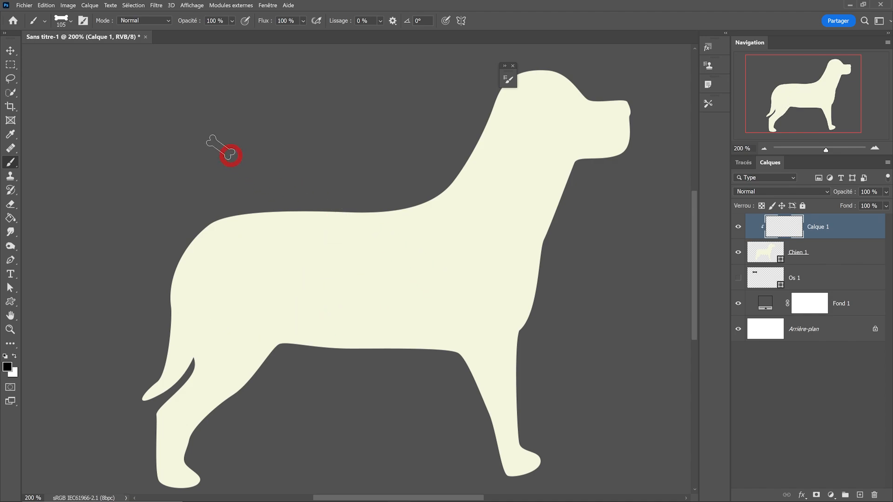
Set the minimum diameter in the brush's Shape Dynamics to 50 % and close the brush settings
{"action": "left_click", "coordinate": [84, 20]}
{"action": "left_click", "coordinate": [263, 115]}
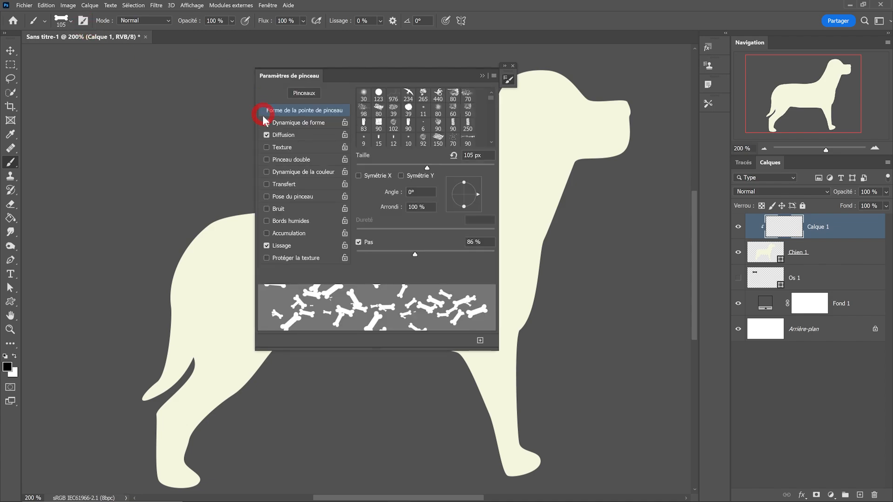
{"action": "left_click", "coordinate": [294, 125]}
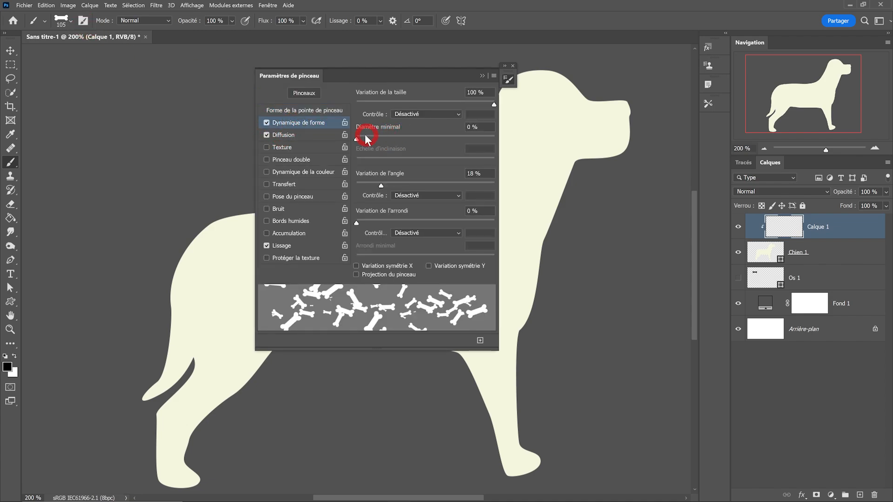
{"action": "mouse_move", "coordinate": [357, 139]}
{"action": "left_mouse_down"}
{"action": "mouse_move", "coordinate": [440, 135]}
{"action": "mouse_move", "coordinate": [425, 138]}
{"action": "left_mouse_up"}
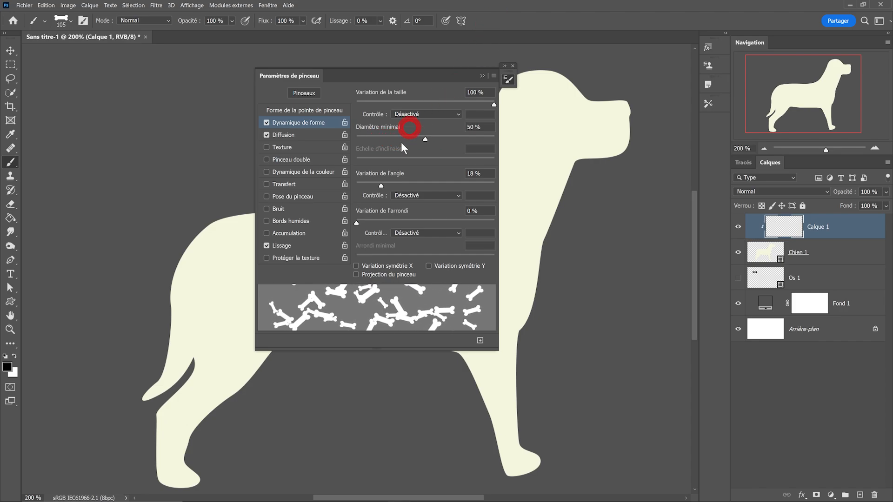
{"action": "left_click", "coordinate": [476, 79]}
Stamp black bones one by one across the dog's head, neck, body and legs
{"action": "mouse_move", "coordinate": [456, 173]}
{"action": "left_mouse_down"}
{"action": "mouse_move", "coordinate": [479, 213]}
{"action": "mouse_move", "coordinate": [449, 247]}
{"action": "mouse_move", "coordinate": [433, 290]}
{"action": "mouse_move", "coordinate": [389, 268]}
{"action": "mouse_move", "coordinate": [340, 304]}
{"action": "mouse_move", "coordinate": [319, 256]}
{"action": "mouse_move", "coordinate": [477, 204]}
{"action": "mouse_move", "coordinate": [531, 132]}
{"action": "mouse_move", "coordinate": [557, 119]}
{"action": "mouse_move", "coordinate": [591, 128]}
{"action": "mouse_move", "coordinate": [590, 152]}
{"action": "mouse_move", "coordinate": [578, 155]}
{"action": "mouse_move", "coordinate": [612, 145]}
{"action": "mouse_move", "coordinate": [610, 114]}
{"action": "mouse_move", "coordinate": [550, 83]}
{"action": "mouse_move", "coordinate": [504, 107]}
{"action": "mouse_move", "coordinate": [525, 158]}
{"action": "mouse_move", "coordinate": [536, 154]}
{"action": "mouse_move", "coordinate": [513, 209]}
{"action": "mouse_move", "coordinate": [505, 272]}
{"action": "mouse_move", "coordinate": [477, 319]}
{"action": "mouse_move", "coordinate": [488, 365]}
{"action": "mouse_move", "coordinate": [421, 333]}
{"action": "mouse_move", "coordinate": [392, 300]}
{"action": "mouse_move", "coordinate": [371, 330]}
{"action": "mouse_move", "coordinate": [308, 320]}
{"action": "mouse_move", "coordinate": [282, 286]}
{"action": "mouse_move", "coordinate": [238, 292]}
{"action": "mouse_move", "coordinate": [253, 249]}
{"action": "mouse_move", "coordinate": [285, 230]}
{"action": "mouse_move", "coordinate": [218, 271]}
{"action": "mouse_move", "coordinate": [223, 323]}
{"action": "mouse_move", "coordinate": [250, 330]}
{"action": "mouse_move", "coordinate": [253, 292]}
{"action": "mouse_move", "coordinate": [228, 363]}
{"action": "mouse_move", "coordinate": [204, 344]}
{"action": "left_mouse_up"}
{"action": "mouse_move", "coordinate": [189, 333]}
{"action": "left_mouse_down"}
{"action": "mouse_move", "coordinate": [194, 382]}
{"action": "mouse_move", "coordinate": [173, 462]}
{"action": "left_mouse_up"}
{"action": "left_click", "coordinate": [417, 218]}
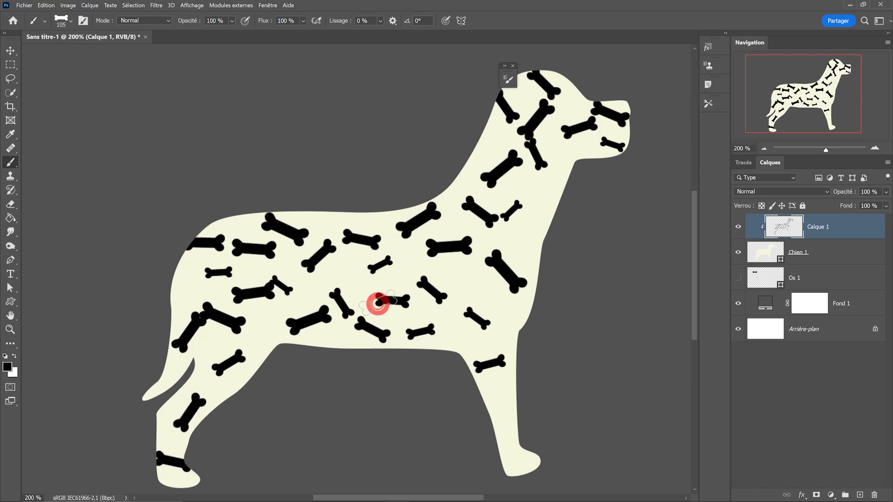
{"action": "left_click", "coordinate": [339, 273]}
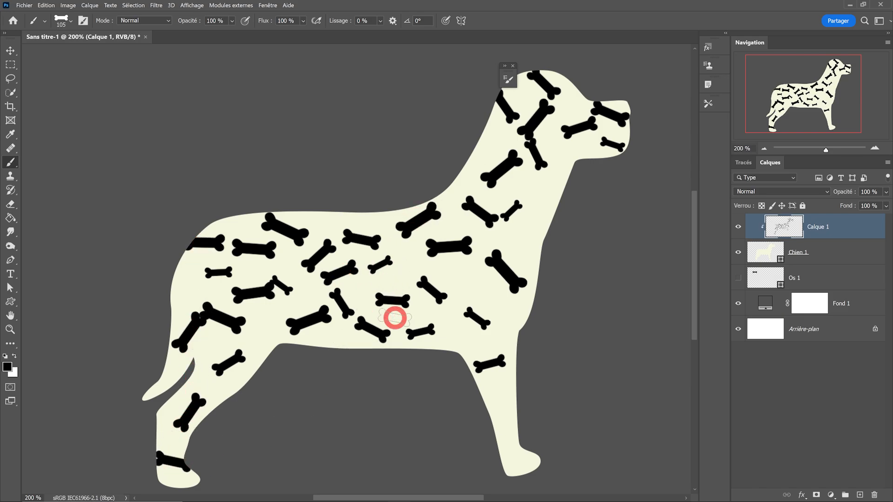
Undo all the black bones stamped on the dog
{"action": "key", "text": "ctrl+z"}
{"action": "key", "text": "ctrl+z"}
{"action": "key", "text": "ctrl+z"}
{"action": "key", "text": "ctrl+z"}
{"action": "key", "text": "ctrl+z"}
{"action": "key", "text": "ctrl+z"}
{"action": "key", "text": "ctrl+z"}
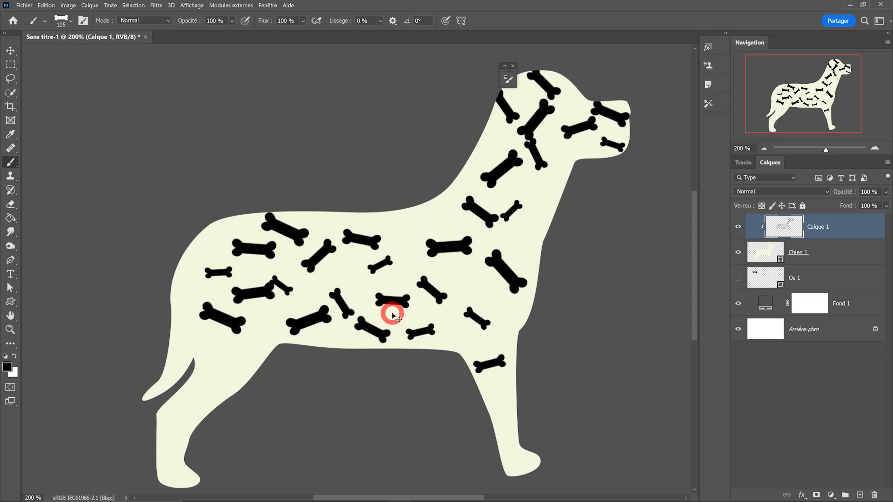
{"action": "key", "text": "ctrl+z"}
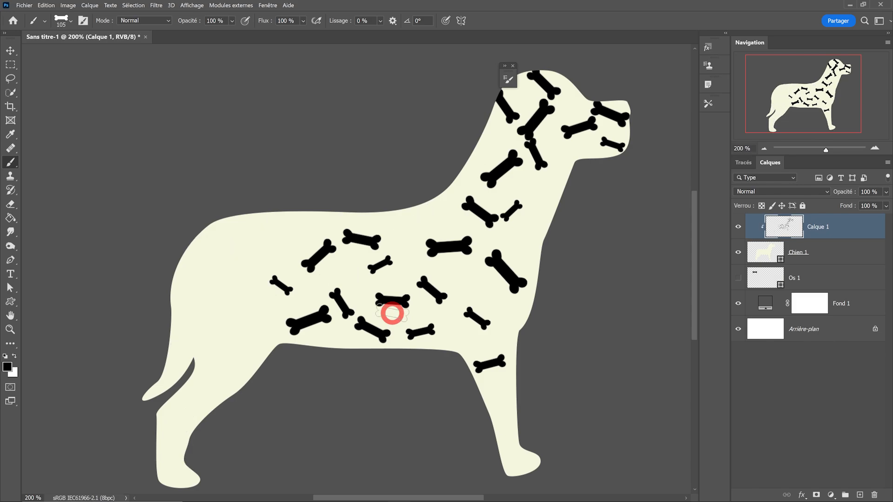
{"action": "key", "text": "ctrl+z"}
{"action": "key", "text": "ctrl+z"}
{"action": "key", "text": "ctrl+z"}
{"action": "key", "text": "ctrl+z"}
{"action": "key", "text": "ctrl+z"}
{"action": "key", "text": "ctrl+z"}
{"action": "key", "text": "ctrl+z"}
{"action": "key", "text": "ctrl+z"}
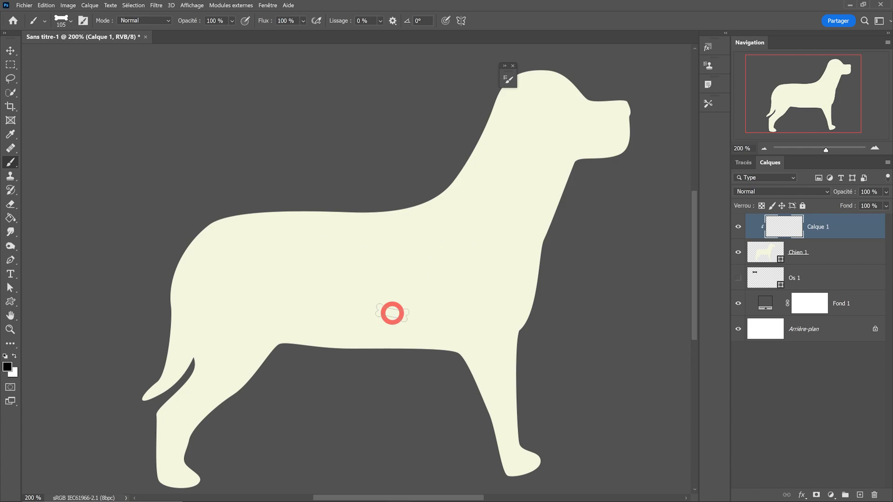
Enable Transfer for the bone brush with 100 % opacity variation and 60 % flow variation
{"action": "left_click", "coordinate": [83, 21]}
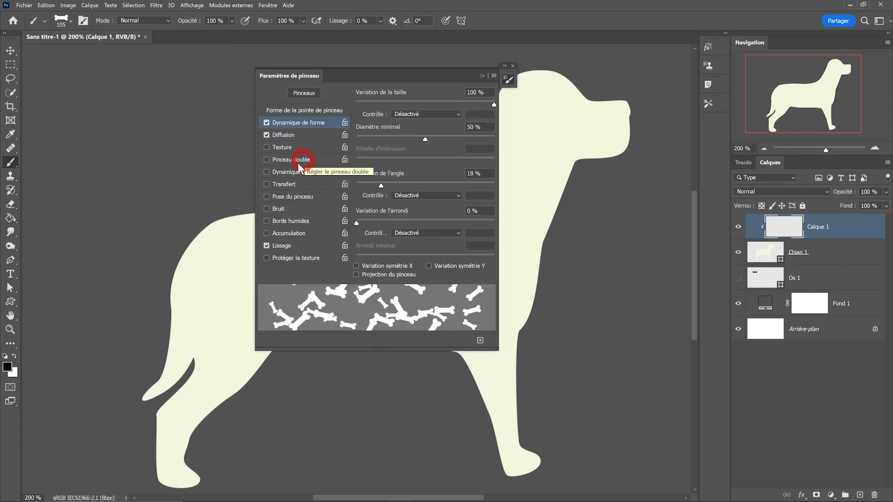
{"action": "left_click", "coordinate": [277, 184]}
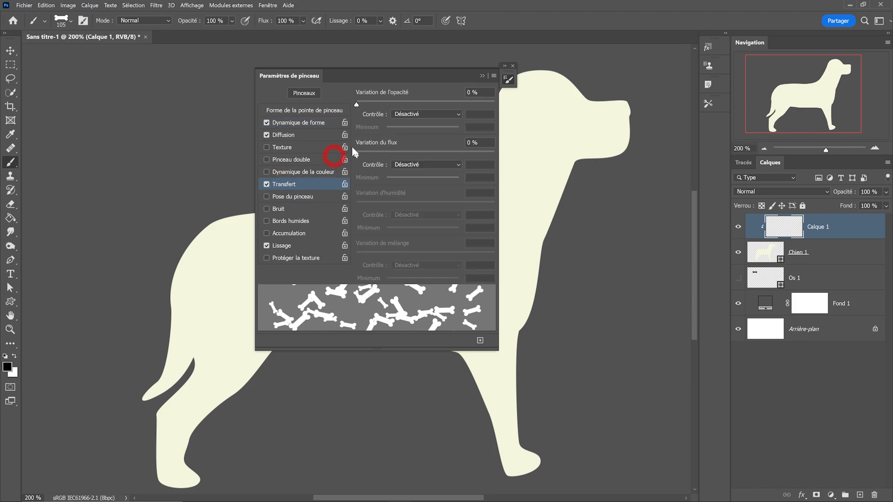
{"action": "left_click_drag", "start_coordinate": [364, 105], "coordinate": [522, 103]}
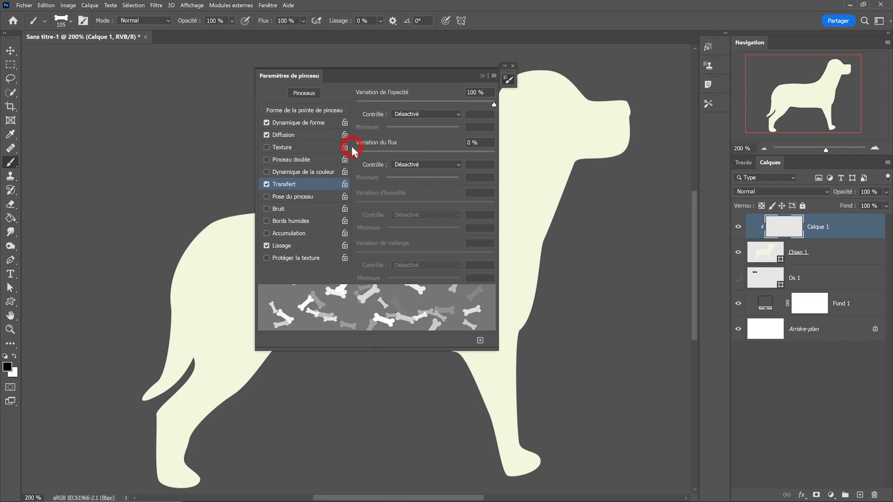
{"action": "left_click_drag", "start_coordinate": [357, 154], "coordinate": [407, 152]}
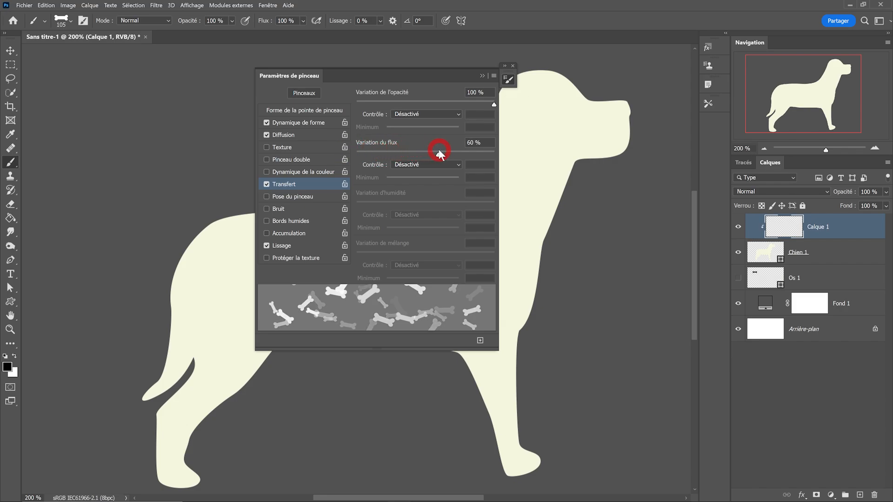
Stamp four bones of varying opacity on the dog's hindquarters and close the brush settings
{"action": "left_click", "coordinate": [198, 290]}
{"action": "left_click", "coordinate": [204, 328]}
{"action": "left_click", "coordinate": [223, 343]}
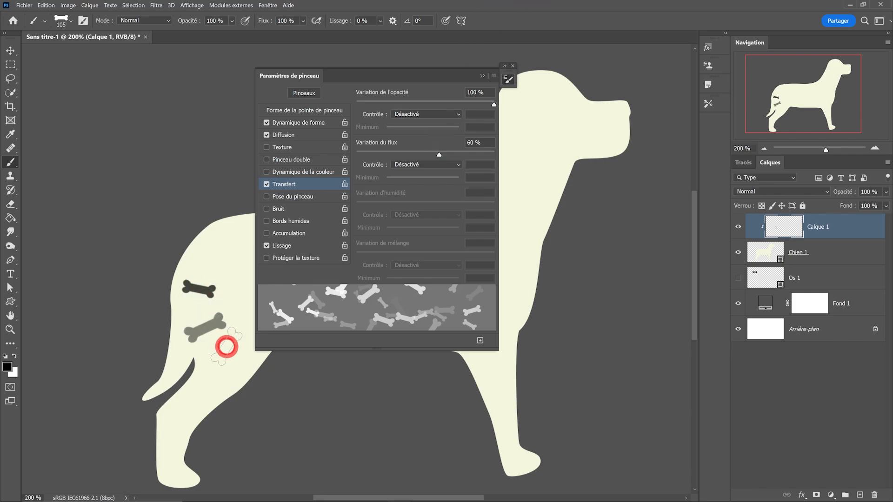
{"action": "left_click", "coordinate": [227, 344]}
{"action": "left_click", "coordinate": [234, 264]}
{"action": "left_click", "coordinate": [482, 75]}
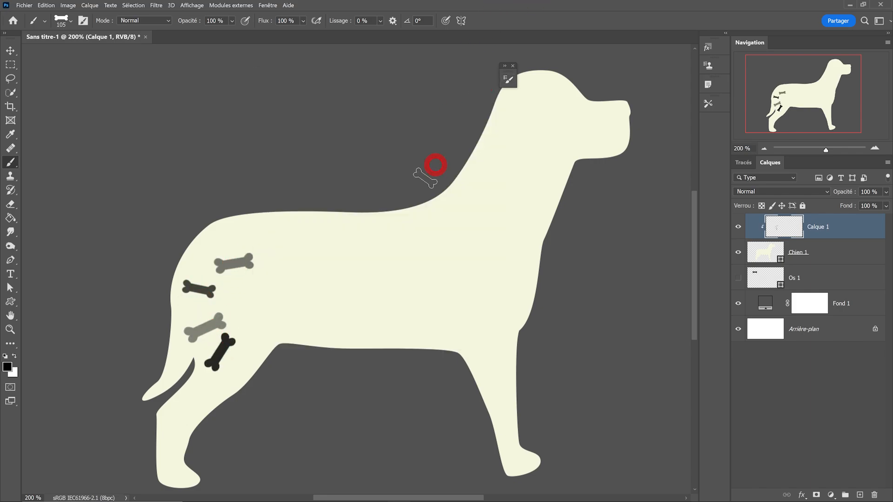
Stamp more bones of varying opacity along the dog's back and across its flank
{"action": "left_click", "coordinate": [250, 234]}
{"action": "left_click", "coordinate": [291, 231]}
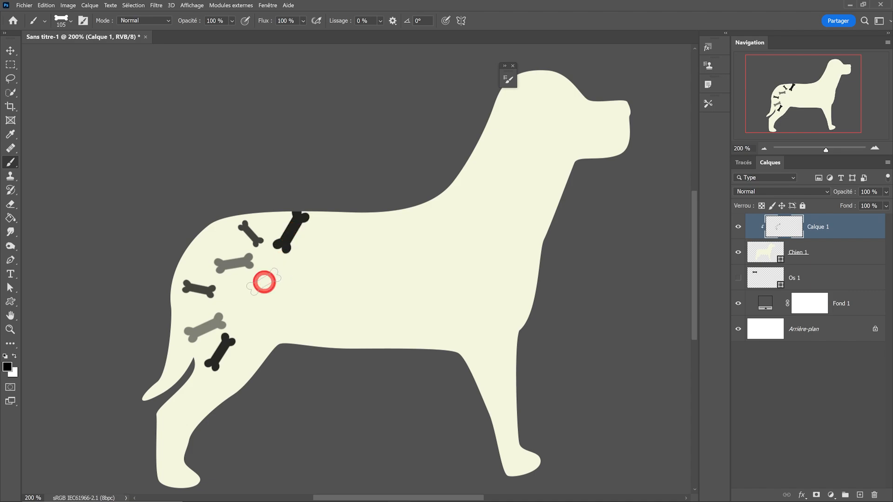
{"action": "left_click", "coordinate": [264, 281]}
{"action": "left_click", "coordinate": [286, 317]}
{"action": "left_click", "coordinate": [324, 237]}
{"action": "left_click", "coordinate": [329, 273]}
{"action": "left_click", "coordinate": [355, 229]}
{"action": "left_click", "coordinate": [355, 288]}
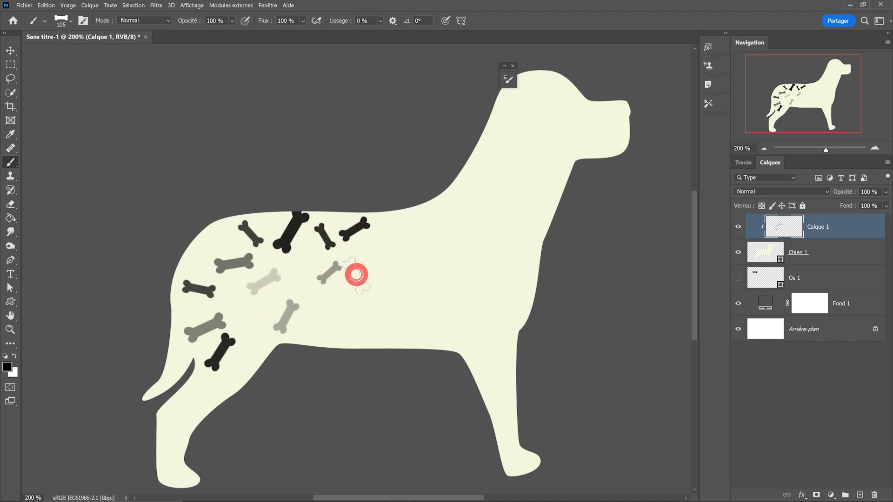
{"action": "left_click", "coordinate": [321, 320]}
{"action": "left_click", "coordinate": [303, 268]}
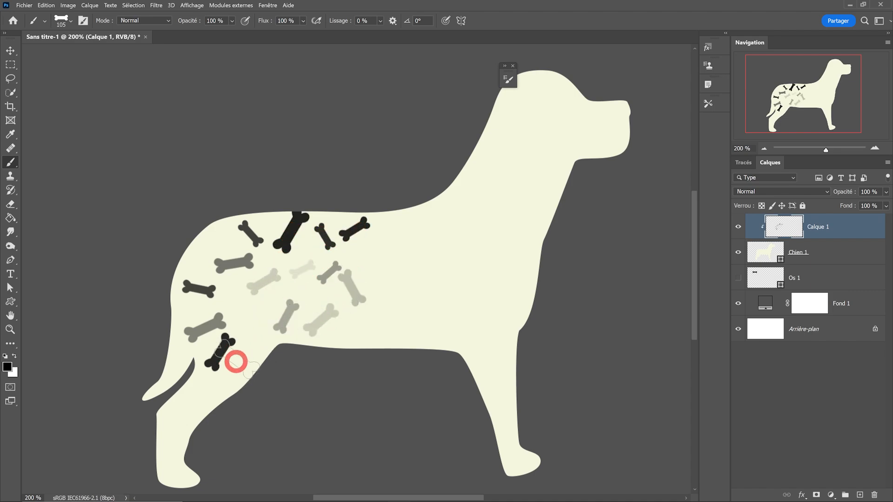
Paint continuous strokes of overlapping semi-transparent bones over the whole dog
{"action": "left_click", "coordinate": [251, 317]}
{"action": "left_click", "coordinate": [186, 410]}
{"action": "mouse_move", "coordinate": [381, 246]}
{"action": "left_mouse_down"}
{"action": "mouse_move", "coordinate": [402, 285]}
{"action": "mouse_move", "coordinate": [498, 238]}
{"action": "mouse_move", "coordinate": [552, 110]}
{"action": "mouse_move", "coordinate": [495, 139]}
{"action": "mouse_move", "coordinate": [427, 281]}
{"action": "mouse_move", "coordinate": [509, 430]}
{"action": "mouse_move", "coordinate": [261, 308]}
{"action": "mouse_move", "coordinate": [203, 409]}
{"action": "mouse_move", "coordinate": [364, 216]}
{"action": "mouse_move", "coordinate": [181, 444]}
{"action": "mouse_move", "coordinate": [482, 204]}
{"action": "mouse_move", "coordinate": [401, 261]}
{"action": "mouse_move", "coordinate": [239, 125]}
{"action": "left_mouse_up"}
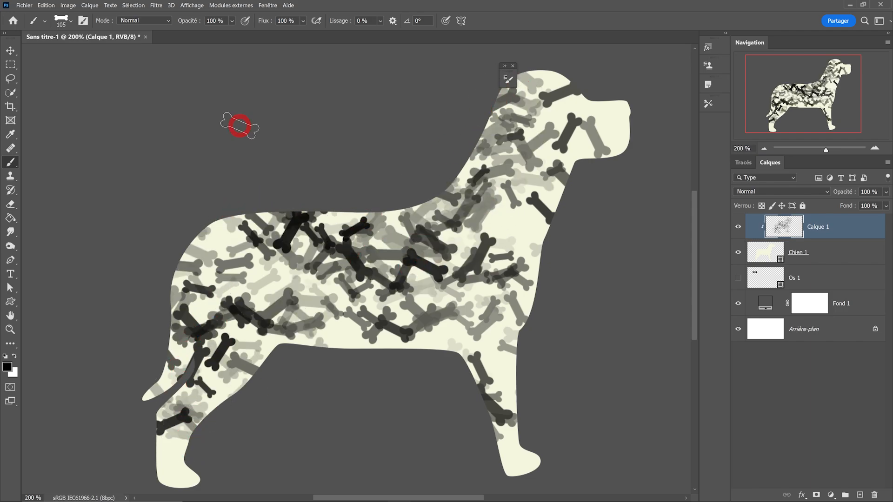
Undo the semi-transparent bone strokes and stamps on the dog
{"action": "left_click", "coordinate": [417, 160], "text": "ctrl+alt"}
{"action": "left_click", "coordinate": [424, 197], "text": "ctrl"}
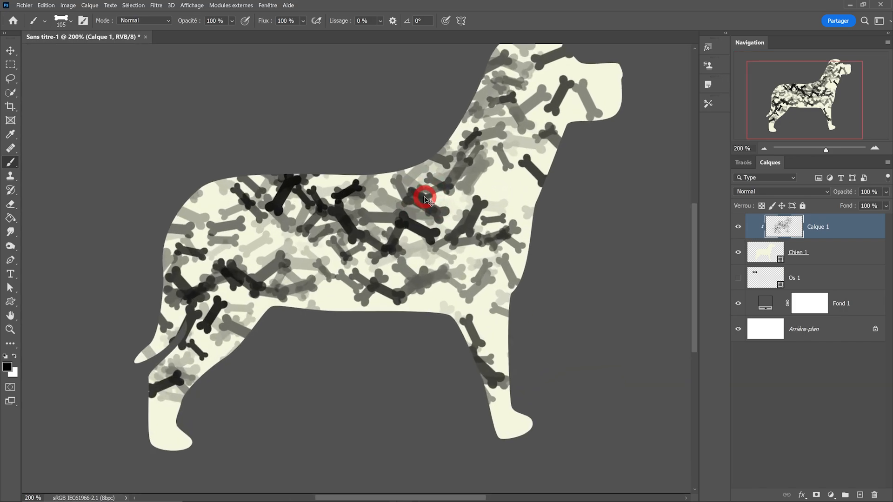
{"action": "key", "text": "ctrl+z"}
{"action": "key", "text": "ctrl+z"}
{"action": "key", "text": "ctrl+z"}
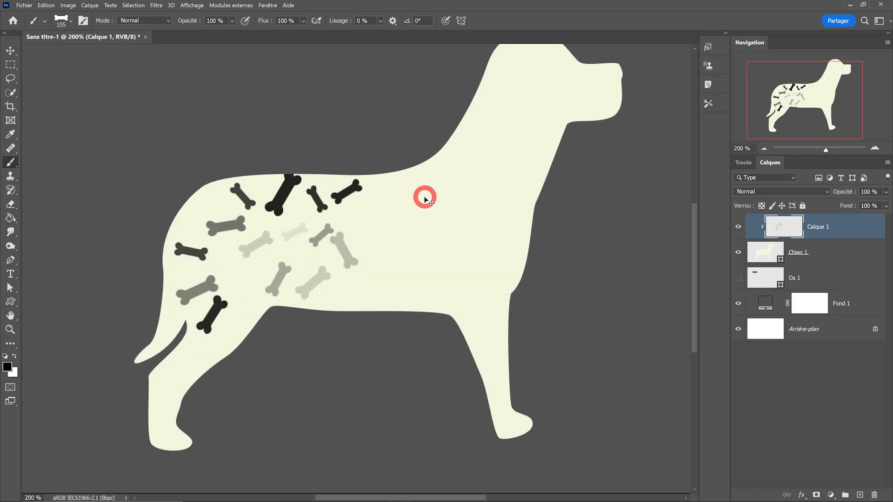
{"action": "key", "text": "ctrl+z"}
{"action": "key", "text": "ctrl+z"}
{"action": "key", "text": "ctrl+z"}
{"action": "key", "text": "ctrl+z"}
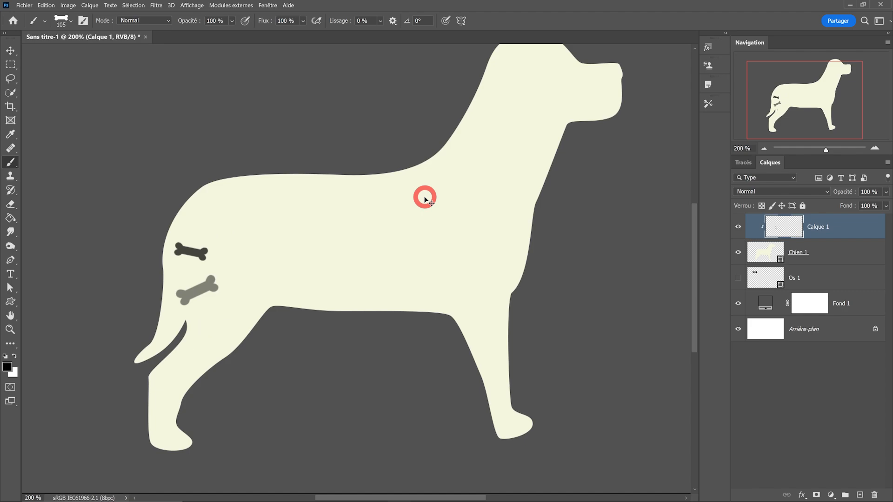
{"action": "key", "text": "ctrl+z"}
{"action": "left_click_drag", "start_coordinate": [425, 197], "coordinate": [415, 224]}
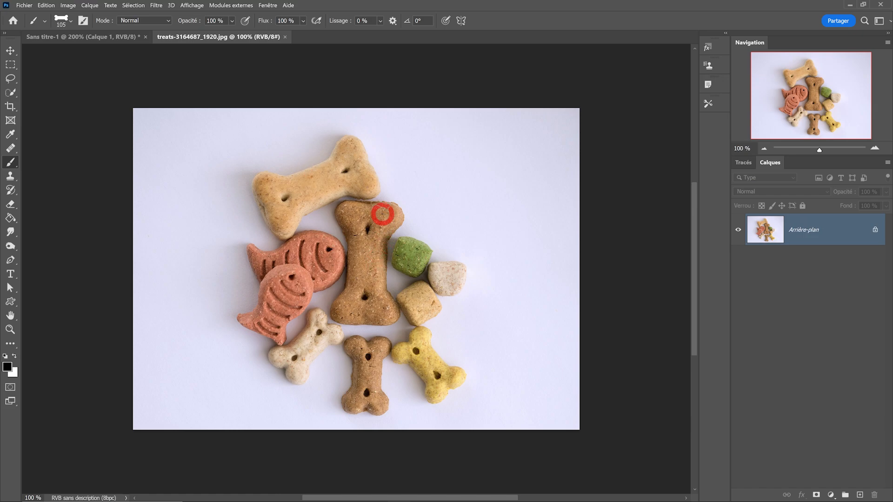
Select the cream bone treat with the Object Selection tool, copy it to its own layer and hide the Arrière-plan layer
{"action": "scroll", "coordinate": [377, 247], "scroll_direction": "up", "scroll_amount": 1}
{"action": "left_click_drag", "start_coordinate": [374, 240], "coordinate": [363, 224]}
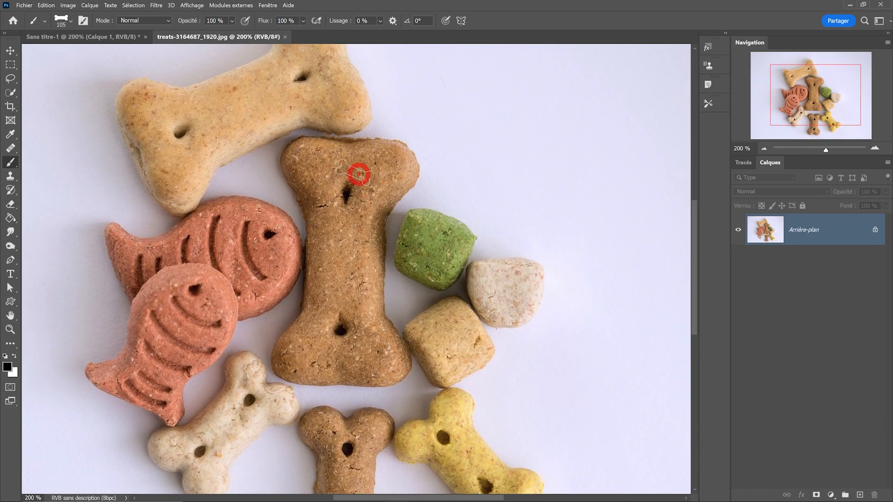
{"action": "left_click_drag", "start_coordinate": [344, 264], "coordinate": [313, 195]}
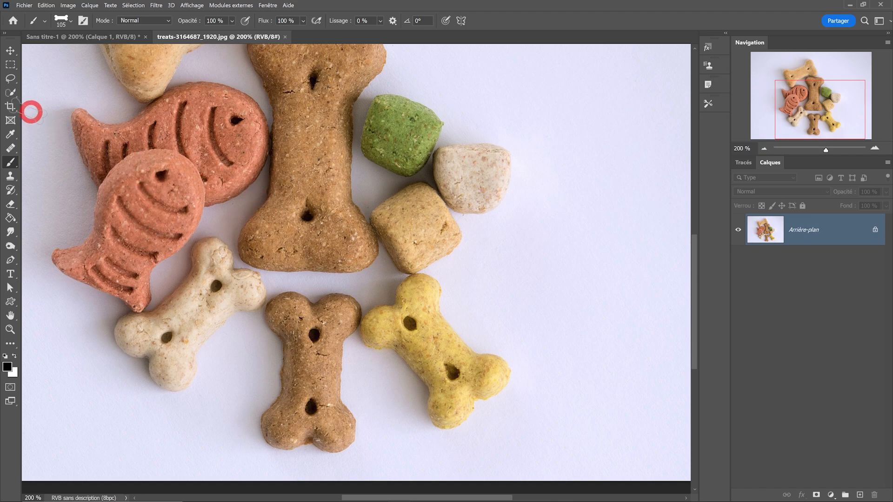
{"action": "left_click", "coordinate": [10, 93]}
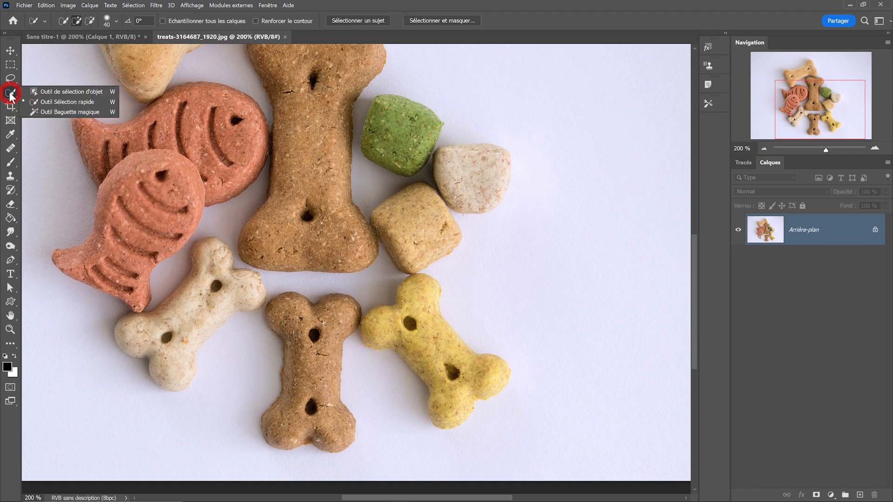
{"action": "left_click", "coordinate": [66, 93]}
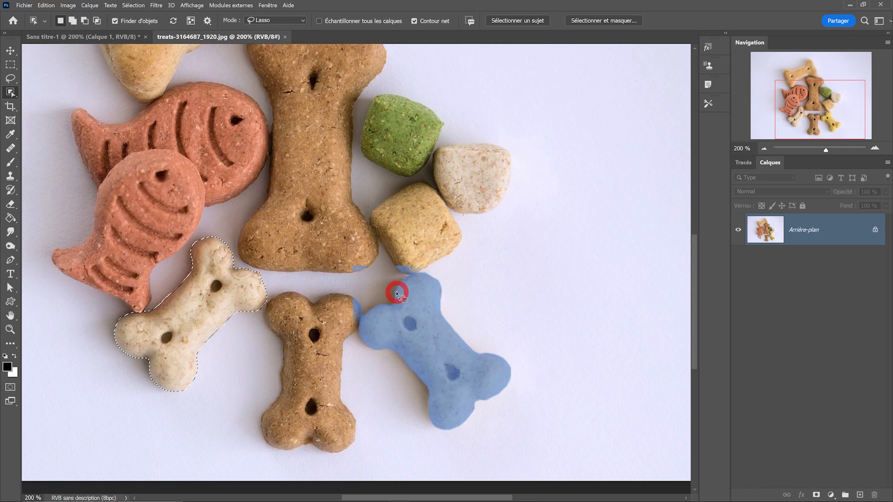
{"action": "key", "text": "ctrl+j"}
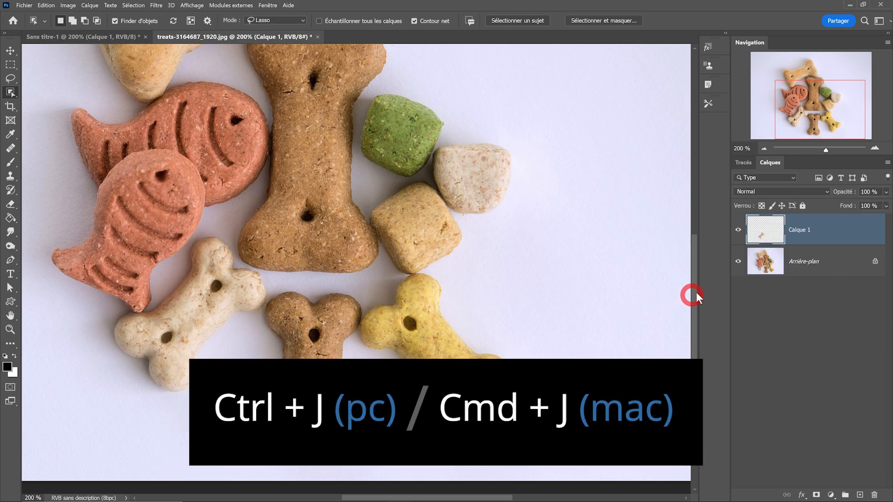
{"action": "left_click", "coordinate": [738, 262]}
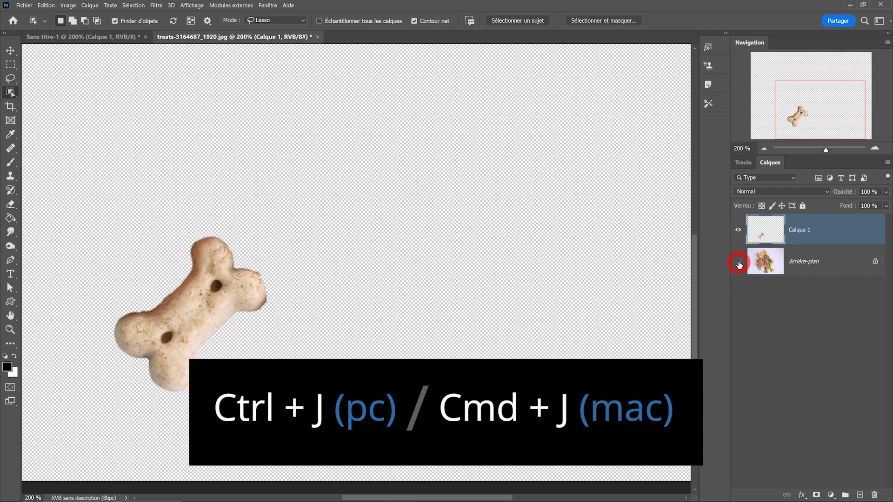
Rotate the cut-out bone treat with Free Transform until it lies horizontally
{"action": "scroll", "coordinate": [260, 309], "scroll_direction": "up", "scroll_amount": 1}
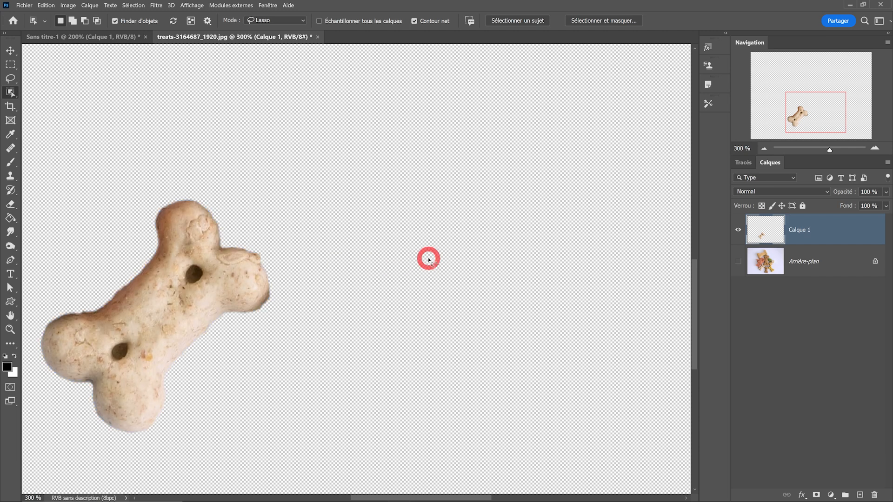
{"action": "left_click_drag", "start_coordinate": [361, 261], "coordinate": [403, 262]}
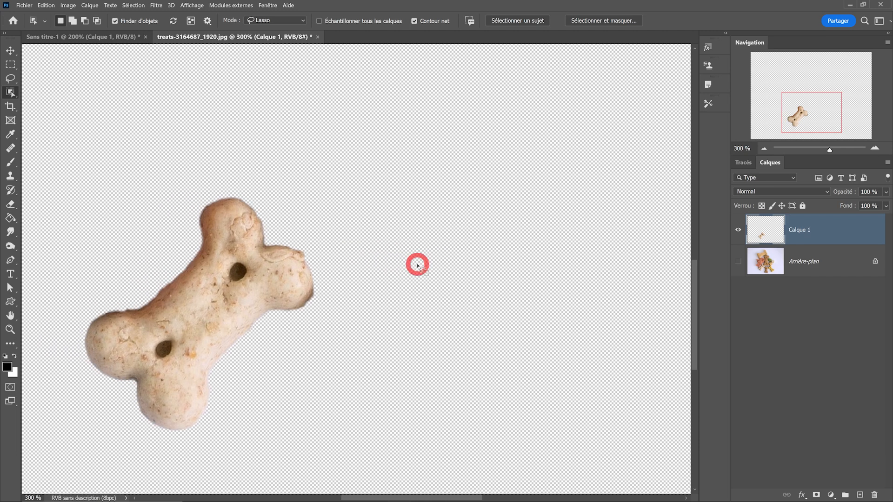
{"action": "scroll", "coordinate": [407, 272], "scroll_direction": "down", "scroll_amount": 1}
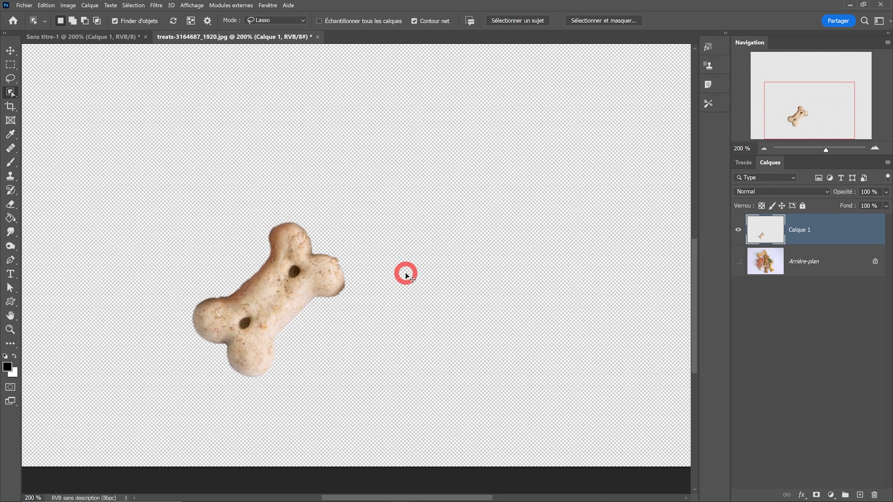
{"action": "key", "text": "ctrl+t"}
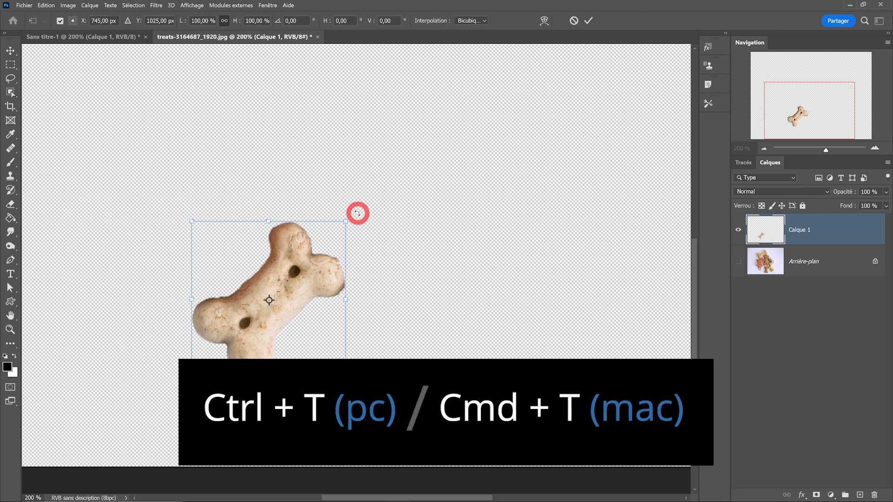
{"action": "left_click_drag", "start_coordinate": [356, 211], "coordinate": [389, 303]}
{"action": "left_click", "coordinate": [588, 20]}
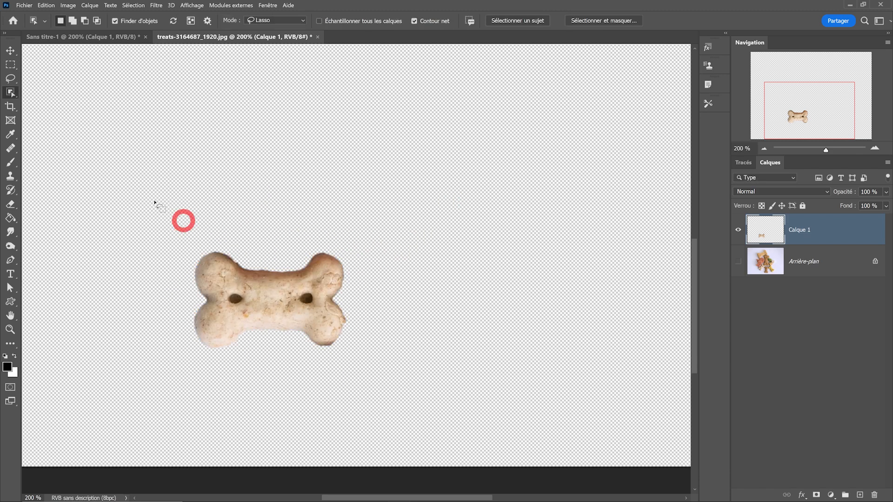
Move the cut-out bone treat into the Sans titre-1 document, beside the dog silhouette
{"action": "left_click", "coordinate": [11, 65]}
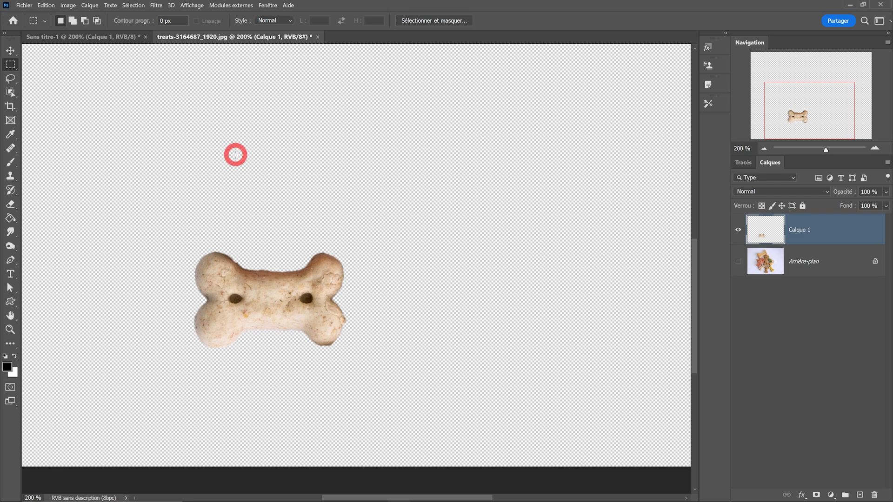
{"action": "key", "text": "v"}
{"action": "left_click_drag", "start_coordinate": [302, 326], "coordinate": [207, 155]}
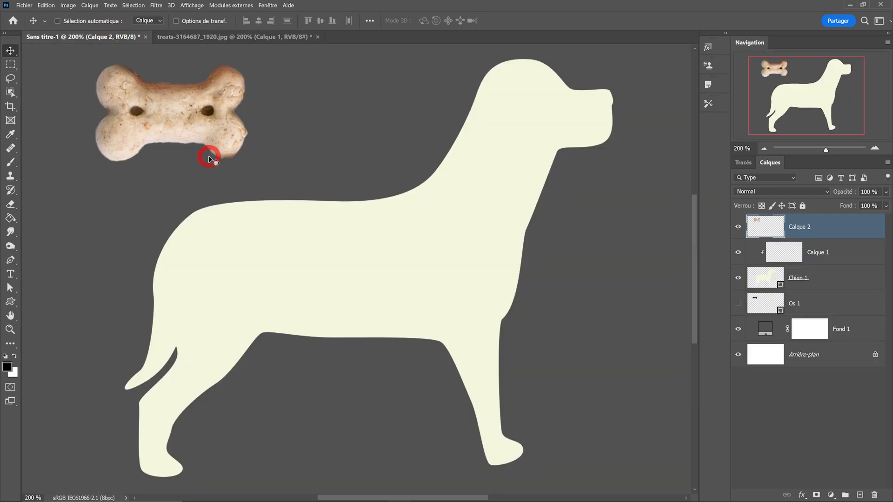
{"action": "key", "text": "ctrl+minus"}
Close the treats photo and reposition the bone treat in the upper-left area of the dog canvas
{"action": "left_click", "coordinate": [231, 37]}
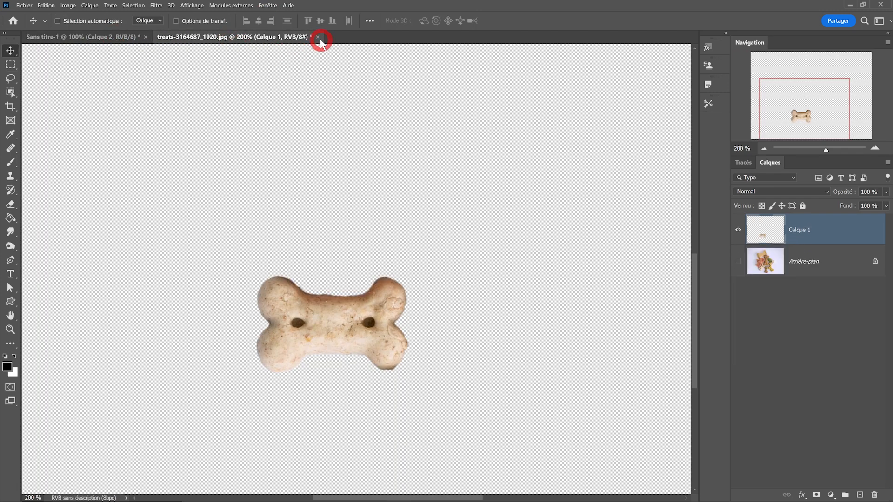
{"action": "left_click", "coordinate": [317, 37]}
{"action": "left_click", "coordinate": [516, 199]}
{"action": "left_click_drag", "start_coordinate": [300, 173], "coordinate": [260, 176]}
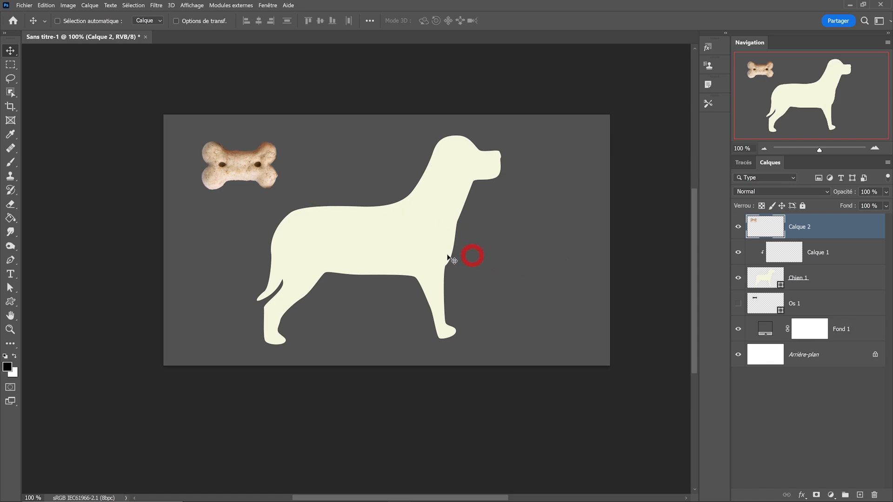
Hide the Fond 1 and Arrière-plan layers, and turn off loading solid colours only for the Mixer Brush
{"action": "left_click", "coordinate": [739, 330]}
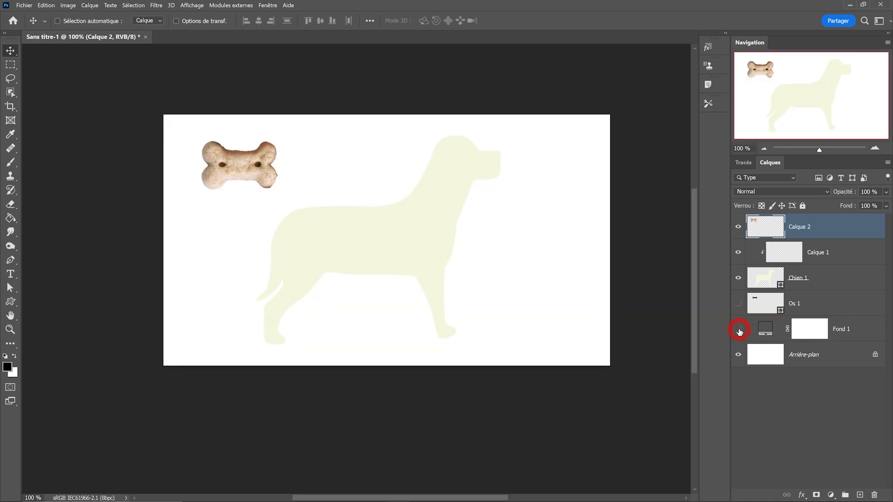
{"action": "left_click", "coordinate": [737, 355]}
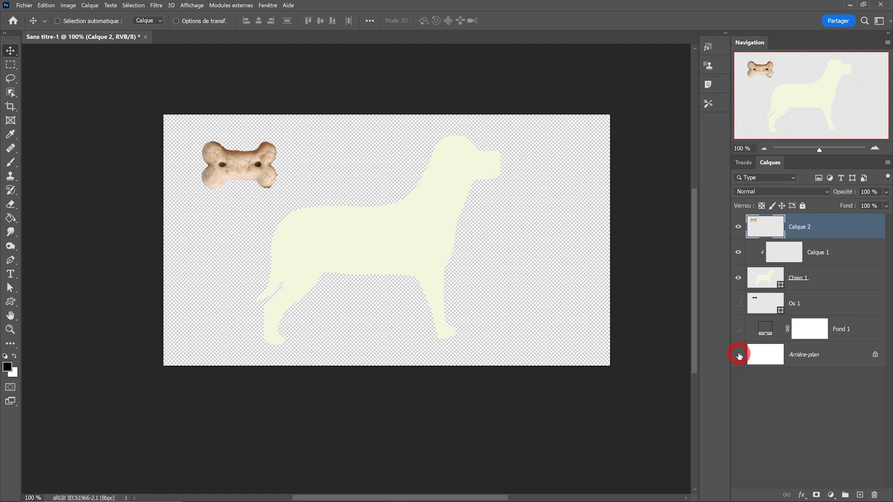
{"action": "left_click", "coordinate": [14, 164]}
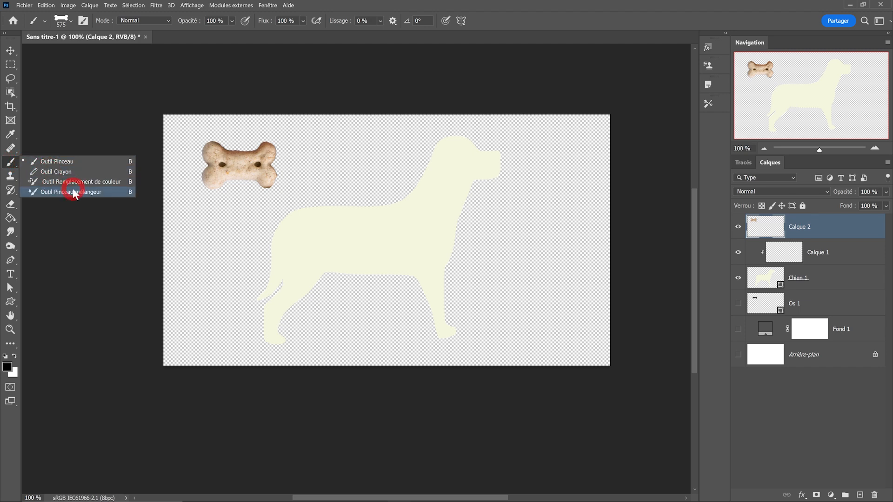
{"action": "left_click", "coordinate": [35, 191]}
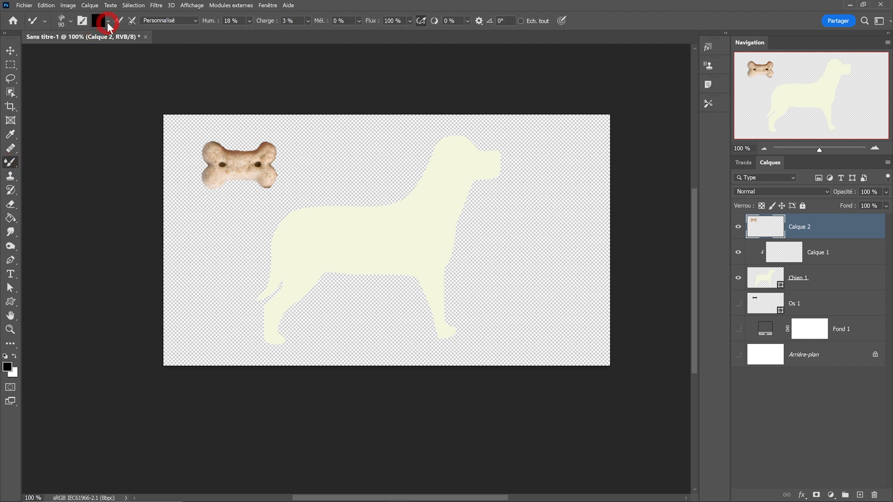
{"action": "left_click", "coordinate": [109, 22]}
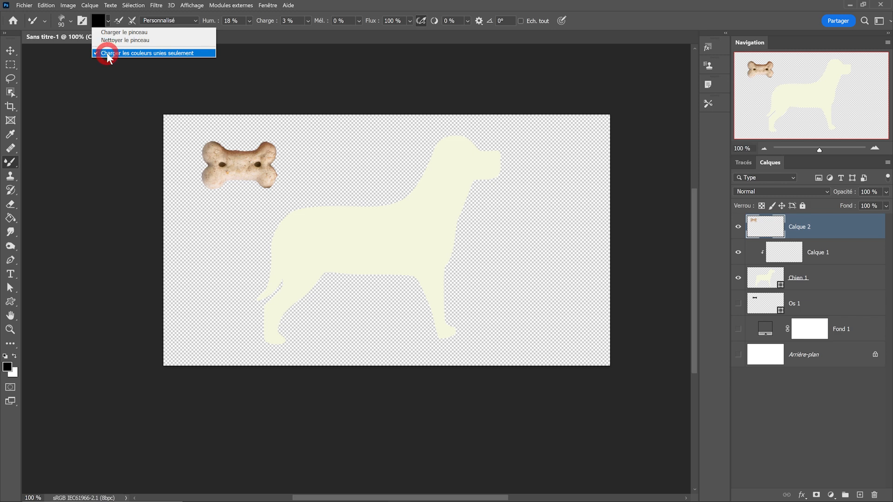
{"action": "left_click", "coordinate": [138, 55]}
Choose the Arrondi net brush tip at 413 px and sample the whole bone treat into the Mixer Brush
{"action": "left_click", "coordinate": [71, 21]}
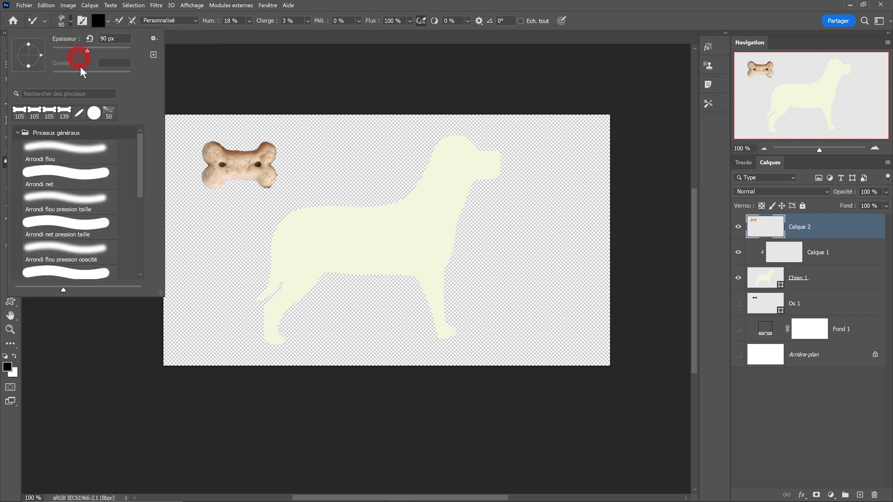
{"action": "left_click", "coordinate": [95, 114]}
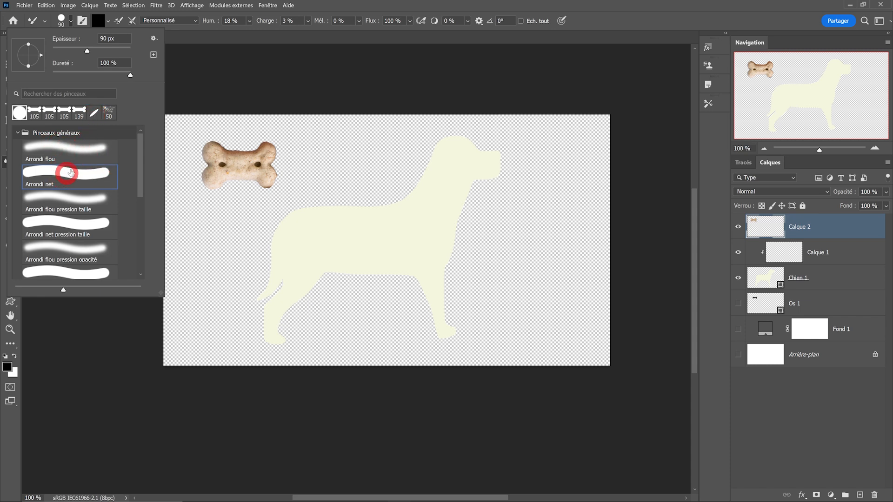
{"action": "left_click_drag", "start_coordinate": [223, 164], "coordinate": [303, 173]}
{"action": "right_click", "coordinate": [238, 161]}
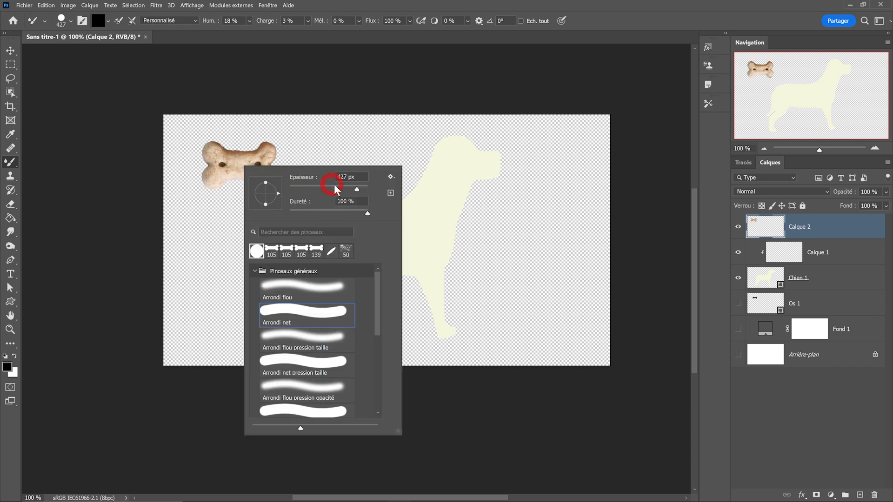
{"action": "left_click_drag", "start_coordinate": [355, 190], "coordinate": [357, 190]}
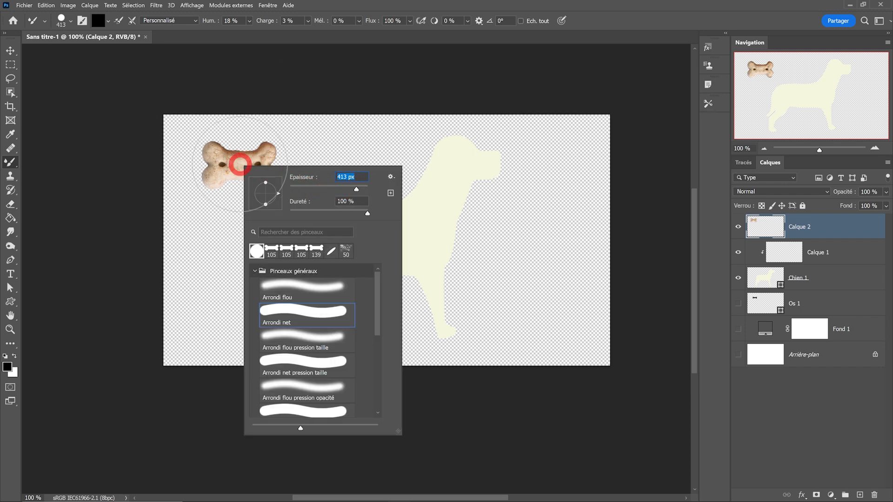
{"action": "left_click", "coordinate": [423, 5]}
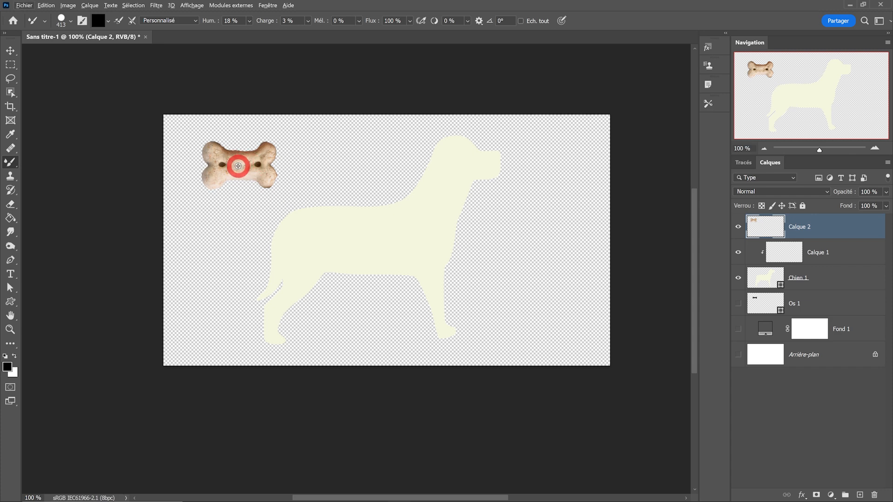
{"action": "left_click_drag", "start_coordinate": [238, 166], "coordinate": [240, 169]}
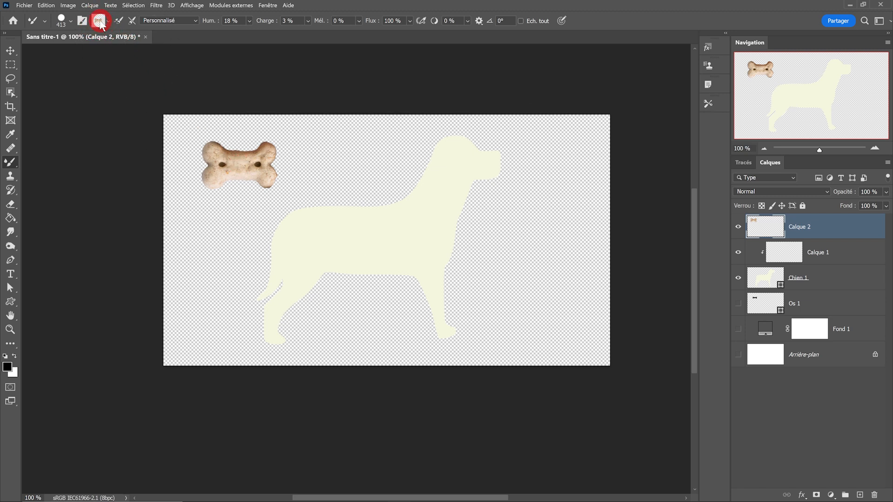
Enable loading and cleaning the Mixer Brush after each stroke, with wetness (Hum.) 0% and load (Charge) 100%
{"action": "left_click", "coordinate": [334, 241]}
{"action": "left_click", "coordinate": [118, 22]}
{"action": "left_click", "coordinate": [133, 22]}
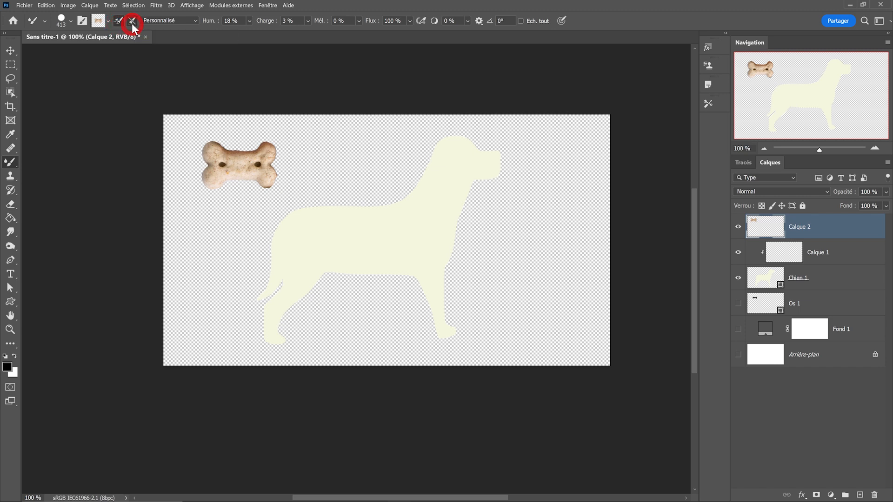
{"action": "left_click_drag", "start_coordinate": [250, 25], "coordinate": [230, 34]}
{"action": "left_click_drag", "start_coordinate": [308, 21], "coordinate": [312, 35]}
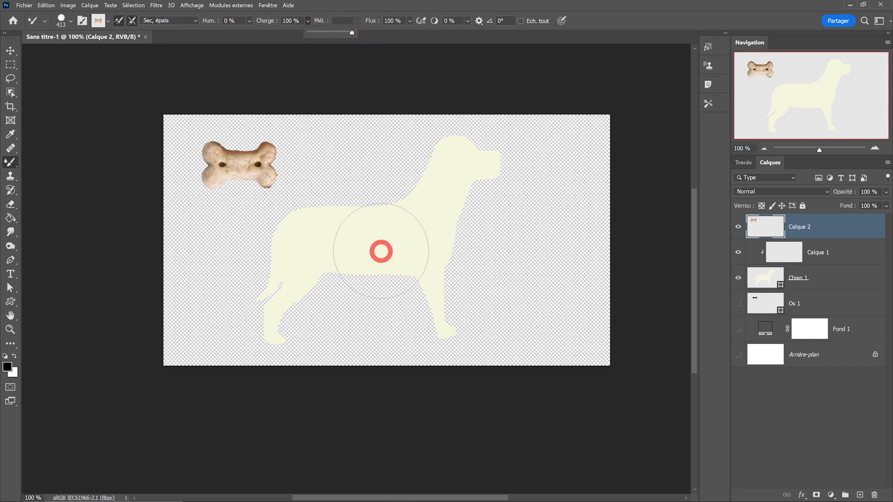
Stamp seven large bone treats over the dog's body, neck, head and legs on Calque 2
{"action": "left_click", "coordinate": [319, 241]}
{"action": "left_click", "coordinate": [390, 240]}
{"action": "left_click", "coordinate": [424, 201]}
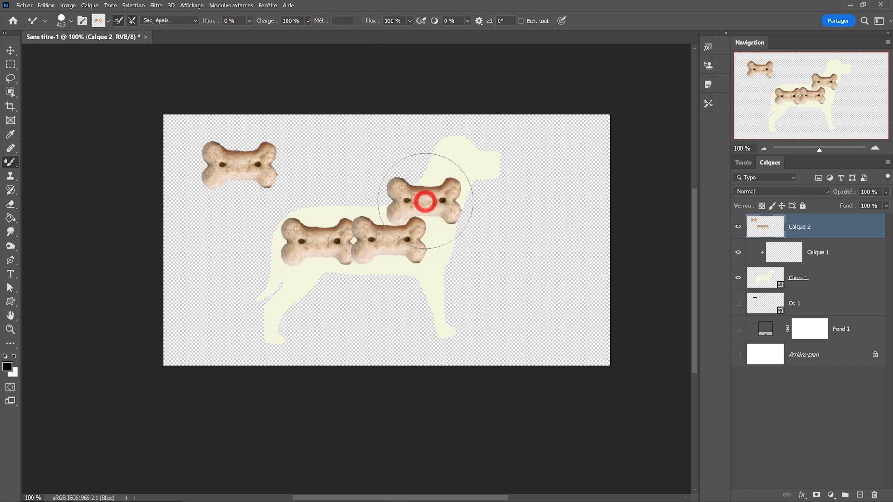
{"action": "left_click", "coordinate": [451, 157]}
{"action": "left_click", "coordinate": [432, 278]}
{"action": "left_click", "coordinate": [322, 296]}
{"action": "left_click", "coordinate": [329, 223]}
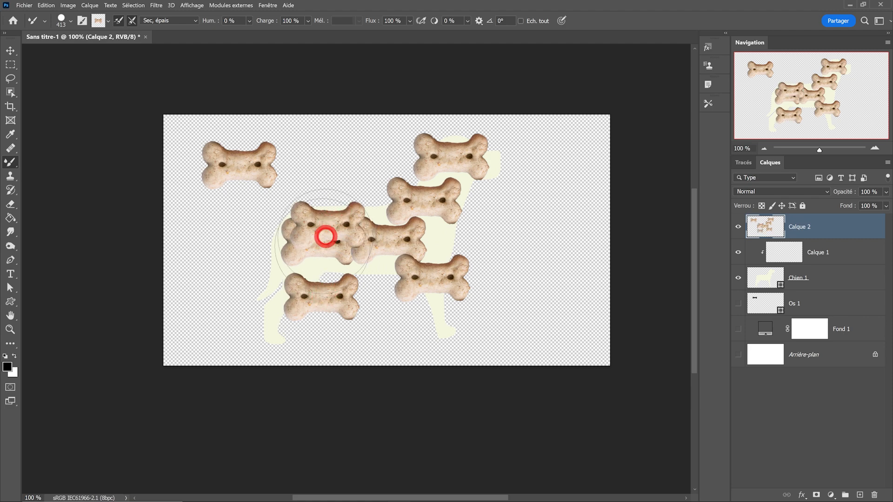
Undo the seven large bone treat stamps on Calque 2
{"action": "key", "text": "ctrl+z"}
{"action": "key", "text": "ctrl+z"}
{"action": "key", "text": "ctrl+z"}
{"action": "key", "text": "ctrl+z"}
{"action": "key", "text": "ctrl+z"}
{"action": "key", "text": "ctrl+z"}
{"action": "key", "text": "ctrl+z"}
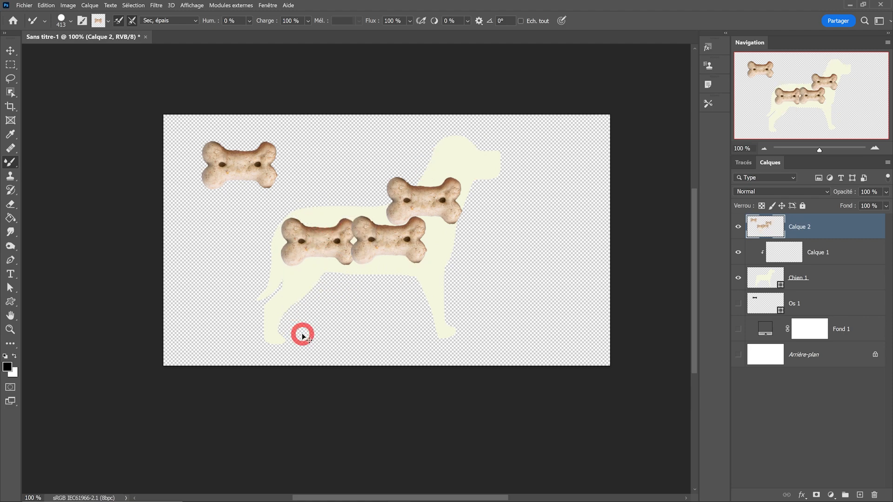
Make Calque 1 the active layer and shrink the Mixer Brush to roughly a quarter of its size
{"action": "left_click", "coordinate": [782, 254]}
{"action": "mouse_move", "coordinate": [383, 236]}
{"action": "left_mouse_down"}
{"action": "mouse_move", "coordinate": [313, 239]}
{"action": "mouse_move", "coordinate": [367, 236]}
{"action": "mouse_move", "coordinate": [376, 251]}
{"action": "left_mouse_up"}
Stamp four small bone treats of varying size across the dog's body on Calque 1
{"action": "left_click", "coordinate": [317, 237]}
{"action": "left_click", "coordinate": [347, 227]}
{"action": "left_click", "coordinate": [356, 255]}
{"action": "left_click", "coordinate": [393, 228]}
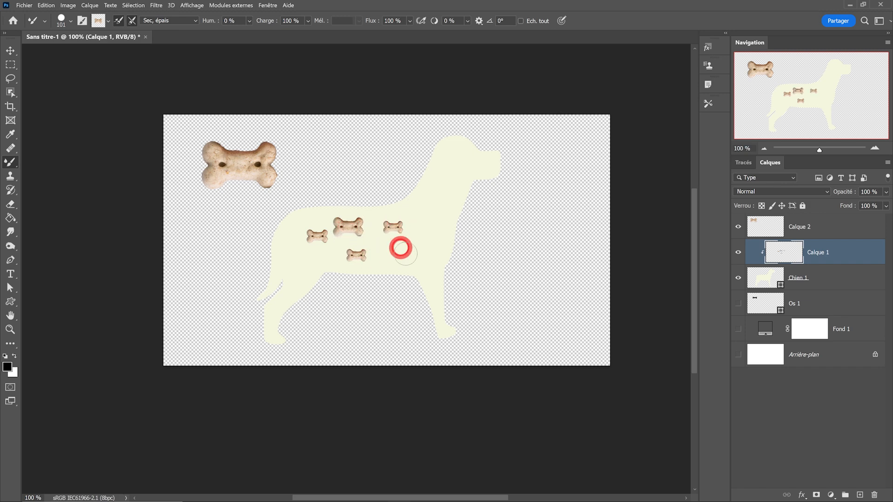
Undo the small bone treat stamps on the dog's body
{"action": "key", "text": "ctrl+z"}
{"action": "key", "text": "ctrl+z"}
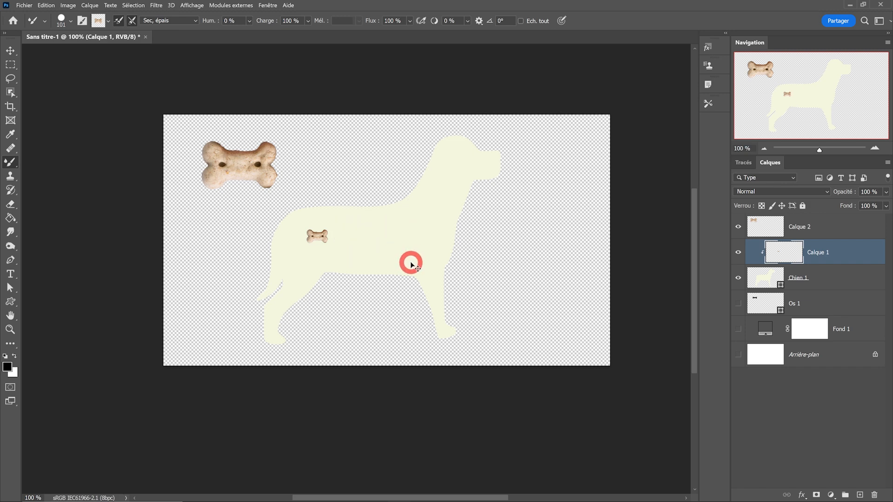
{"action": "key", "text": "ctrl+z"}
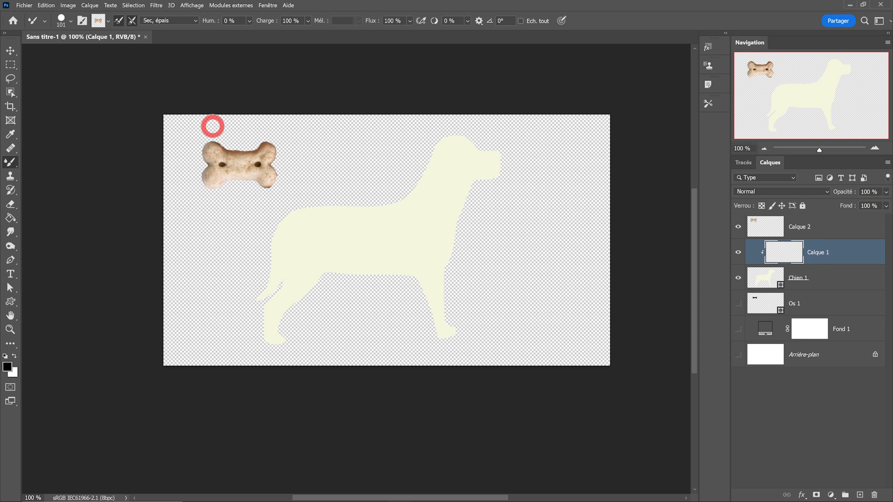
Set the Mixer Brush shape dynamics to 100% size jitter, 50% minimum diameter and 0% angle jitter
{"action": "left_click", "coordinate": [82, 21]}
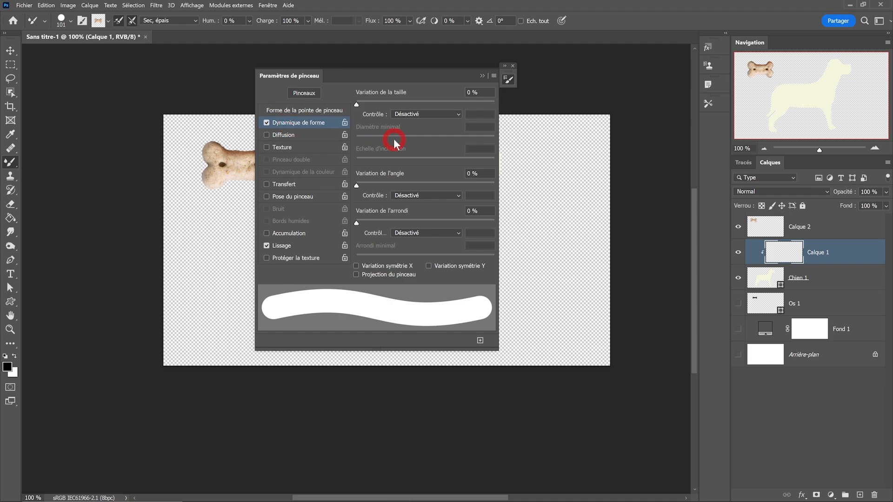
{"action": "left_click_drag", "start_coordinate": [364, 105], "coordinate": [562, 119]}
{"action": "mouse_move", "coordinate": [401, 138]}
{"action": "left_mouse_down"}
{"action": "mouse_move", "coordinate": [389, 138]}
{"action": "mouse_move", "coordinate": [408, 142]}
{"action": "left_mouse_up"}
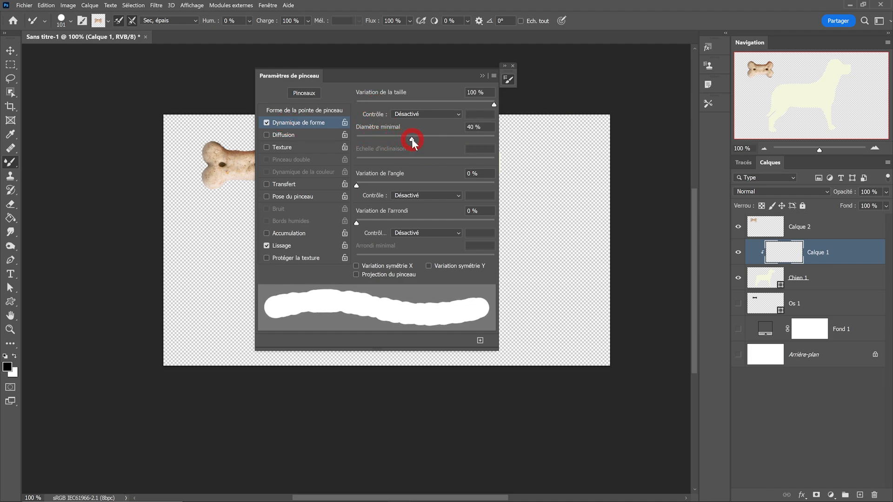
{"action": "left_click_drag", "start_coordinate": [425, 141], "coordinate": [425, 139]}
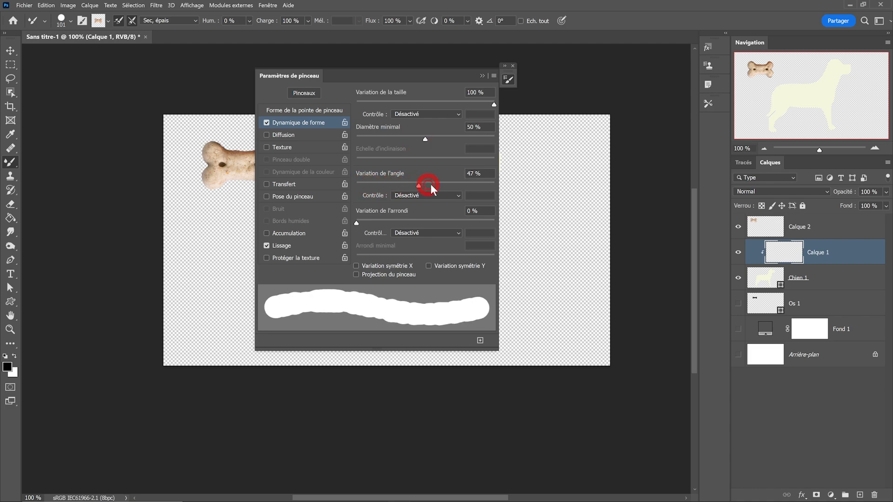
{"action": "left_click_drag", "start_coordinate": [357, 185], "coordinate": [410, 187]}
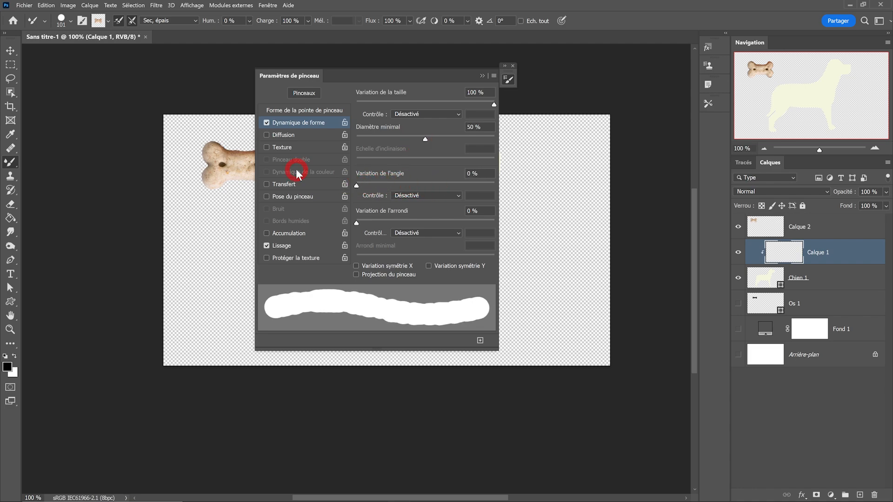
Enable scattering for the Mixer Brush with increased scatter and set the tip spacing to 71%
{"action": "left_click", "coordinate": [287, 134]}
{"action": "mouse_move", "coordinate": [373, 103]}
{"action": "left_mouse_down"}
{"action": "mouse_move", "coordinate": [430, 106]}
{"action": "mouse_move", "coordinate": [416, 111]}
{"action": "left_mouse_up"}
{"action": "left_click", "coordinate": [298, 112]}
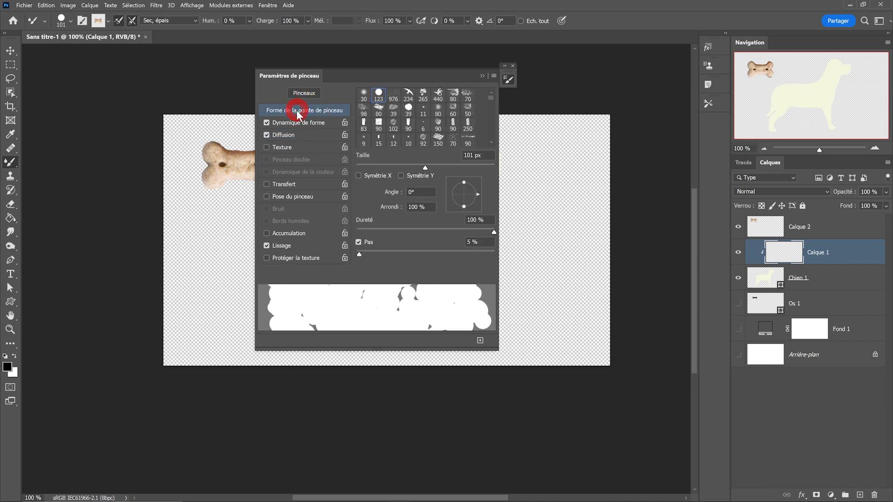
{"action": "left_click_drag", "start_coordinate": [365, 251], "coordinate": [405, 255]}
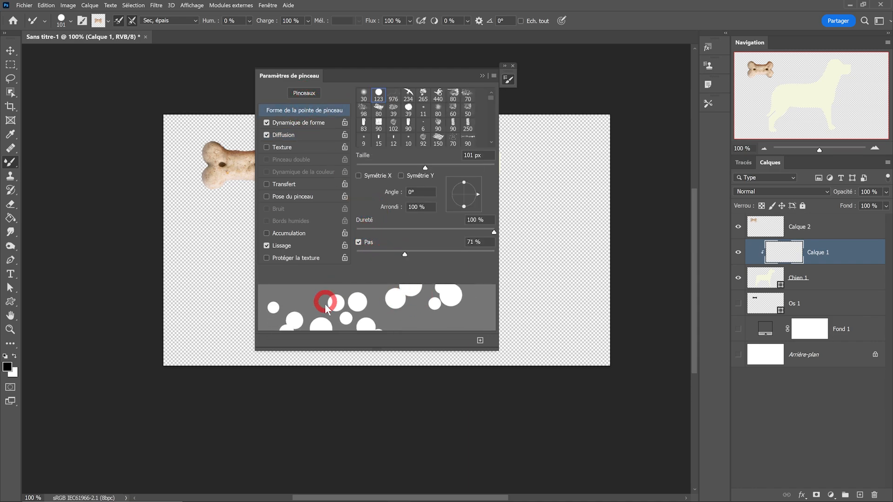
{"action": "left_click", "coordinate": [390, 197]}
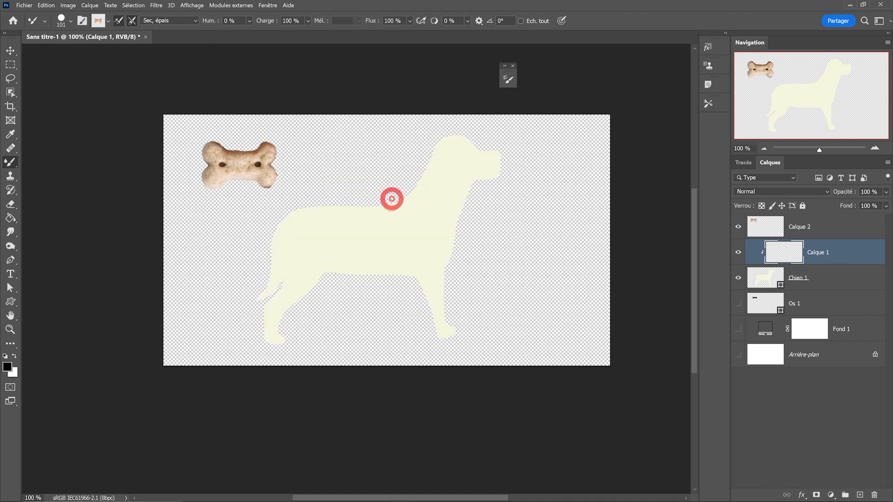
Paint scattered bone treats over the whole dog silhouette on Calque 1, and hide that layer
{"action": "mouse_move", "coordinate": [448, 177]}
{"action": "left_mouse_down"}
{"action": "mouse_move", "coordinate": [435, 207]}
{"action": "mouse_move", "coordinate": [375, 246]}
{"action": "mouse_move", "coordinate": [339, 258]}
{"action": "mouse_move", "coordinate": [317, 242]}
{"action": "mouse_move", "coordinate": [341, 219]}
{"action": "mouse_move", "coordinate": [419, 250]}
{"action": "mouse_move", "coordinate": [345, 228]}
{"action": "mouse_move", "coordinate": [301, 243]}
{"action": "mouse_move", "coordinate": [273, 292]}
{"action": "mouse_move", "coordinate": [286, 291]}
{"action": "mouse_move", "coordinate": [298, 223]}
{"action": "mouse_move", "coordinate": [299, 280]}
{"action": "mouse_move", "coordinate": [295, 234]}
{"action": "mouse_move", "coordinate": [419, 268]}
{"action": "mouse_move", "coordinate": [462, 150]}
{"action": "mouse_move", "coordinate": [446, 151]}
{"action": "mouse_move", "coordinate": [494, 162]}
{"action": "mouse_move", "coordinate": [470, 182]}
{"action": "mouse_move", "coordinate": [456, 159]}
{"action": "mouse_move", "coordinate": [442, 172]}
{"action": "mouse_move", "coordinate": [434, 323]}
{"action": "mouse_move", "coordinate": [436, 245]}
{"action": "mouse_move", "coordinate": [446, 219]}
{"action": "mouse_move", "coordinate": [344, 277]}
{"action": "mouse_move", "coordinate": [276, 213]}
{"action": "mouse_move", "coordinate": [292, 226]}
{"action": "mouse_move", "coordinate": [299, 287]}
{"action": "mouse_move", "coordinate": [266, 337]}
{"action": "mouse_move", "coordinate": [287, 241]}
{"action": "mouse_move", "coordinate": [403, 256]}
{"action": "mouse_move", "coordinate": [365, 264]}
{"action": "mouse_move", "coordinate": [462, 229]}
{"action": "mouse_move", "coordinate": [409, 289]}
{"action": "left_mouse_up"}
{"action": "key", "text": "ctrl+plus"}
{"action": "mouse_move", "coordinate": [423, 220]}
{"action": "left_mouse_down"}
{"action": "mouse_move", "coordinate": [421, 251]}
{"action": "mouse_move", "coordinate": [359, 273]}
{"action": "mouse_move", "coordinate": [347, 256]}
{"action": "mouse_move", "coordinate": [233, 233]}
{"action": "mouse_move", "coordinate": [173, 191]}
{"action": "mouse_move", "coordinate": [171, 255]}
{"action": "mouse_move", "coordinate": [138, 291]}
{"action": "mouse_move", "coordinate": [131, 322]}
{"action": "mouse_move", "coordinate": [119, 284]}
{"action": "mouse_move", "coordinate": [168, 250]}
{"action": "mouse_move", "coordinate": [303, 297]}
{"action": "mouse_move", "coordinate": [414, 297]}
{"action": "mouse_move", "coordinate": [440, 282]}
{"action": "mouse_move", "coordinate": [455, 417]}
{"action": "mouse_move", "coordinate": [463, 415]}
{"action": "mouse_move", "coordinate": [466, 356]}
{"action": "mouse_move", "coordinate": [443, 355]}
{"action": "mouse_move", "coordinate": [443, 250]}
{"action": "mouse_move", "coordinate": [463, 87]}
{"action": "mouse_move", "coordinate": [432, 119]}
{"action": "mouse_move", "coordinate": [440, 83]}
{"action": "mouse_move", "coordinate": [464, 104]}
{"action": "mouse_move", "coordinate": [569, 88]}
{"action": "mouse_move", "coordinate": [514, 95]}
{"action": "mouse_move", "coordinate": [388, 220]}
{"action": "mouse_move", "coordinate": [391, 299]}
{"action": "mouse_move", "coordinate": [314, 283]}
{"action": "mouse_move", "coordinate": [280, 307]}
{"action": "mouse_move", "coordinate": [265, 265]}
{"action": "mouse_move", "coordinate": [169, 178]}
{"action": "mouse_move", "coordinate": [218, 195]}
{"action": "mouse_move", "coordinate": [143, 307]}
{"action": "mouse_move", "coordinate": [118, 306]}
{"action": "mouse_move", "coordinate": [107, 369]}
{"action": "mouse_move", "coordinate": [127, 454]}
{"action": "mouse_move", "coordinate": [140, 345]}
{"action": "mouse_move", "coordinate": [378, 221]}
{"action": "mouse_move", "coordinate": [453, 203]}
{"action": "mouse_move", "coordinate": [416, 227]}
{"action": "mouse_move", "coordinate": [383, 189]}
{"action": "mouse_move", "coordinate": [171, 202]}
{"action": "mouse_move", "coordinate": [234, 264]}
{"action": "mouse_move", "coordinate": [433, 289]}
{"action": "mouse_move", "coordinate": [423, 340]}
{"action": "mouse_move", "coordinate": [391, 304]}
{"action": "mouse_move", "coordinate": [373, 219]}
{"action": "mouse_move", "coordinate": [363, 252]}
{"action": "left_mouse_up"}
{"action": "scroll", "coordinate": [375, 220], "scroll_direction": "down", "scroll_amount": 3}
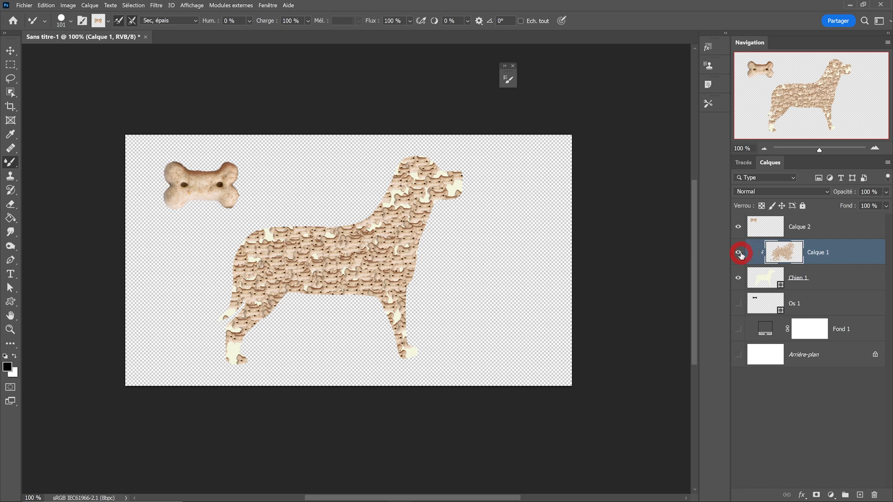
{"action": "left_click", "coordinate": [738, 253]}
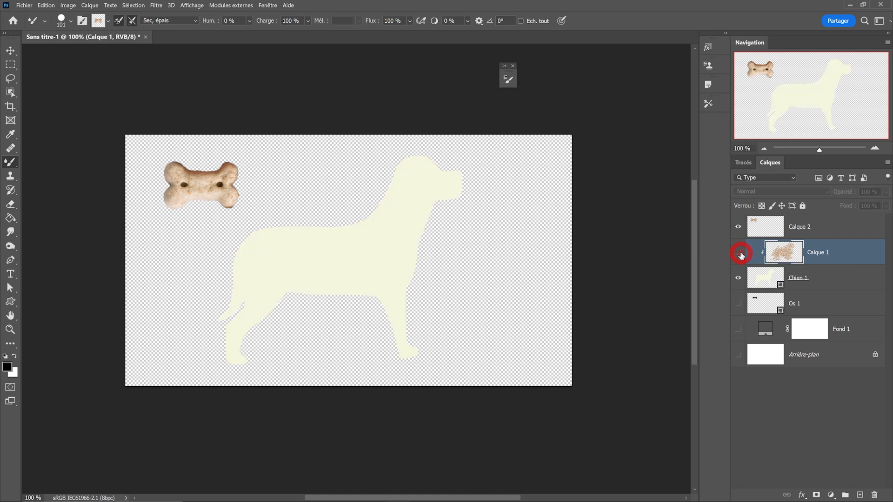
Create a new 500 × 500 pixel document at 72 pixels per inch with a white background
{"action": "left_click", "coordinate": [29, 10]}
{"action": "left_click", "coordinate": [35, 16]}
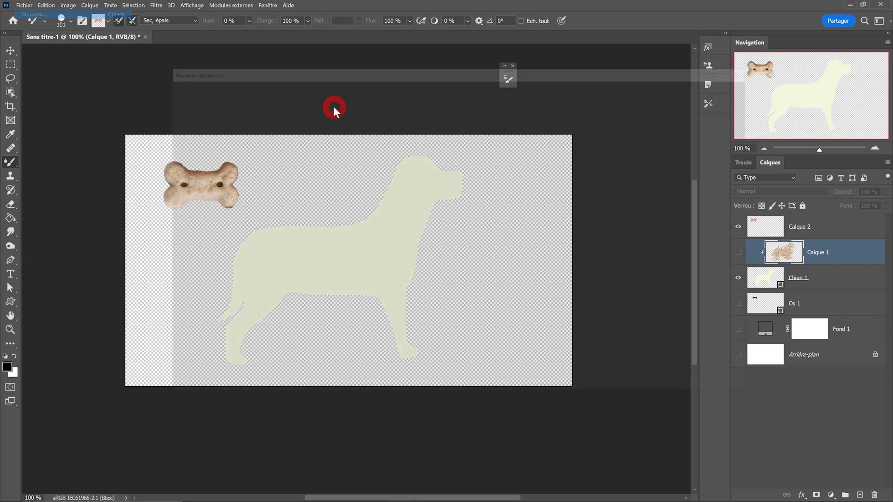
{"action": "left_click", "coordinate": [648, 154]}
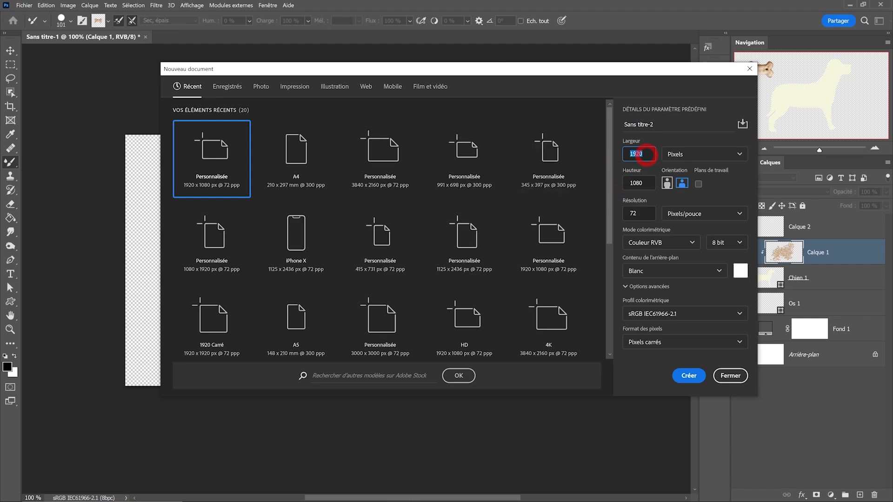
{"action": "left_click", "coordinate": [645, 186]}
{"action": "type", "text": "5"}
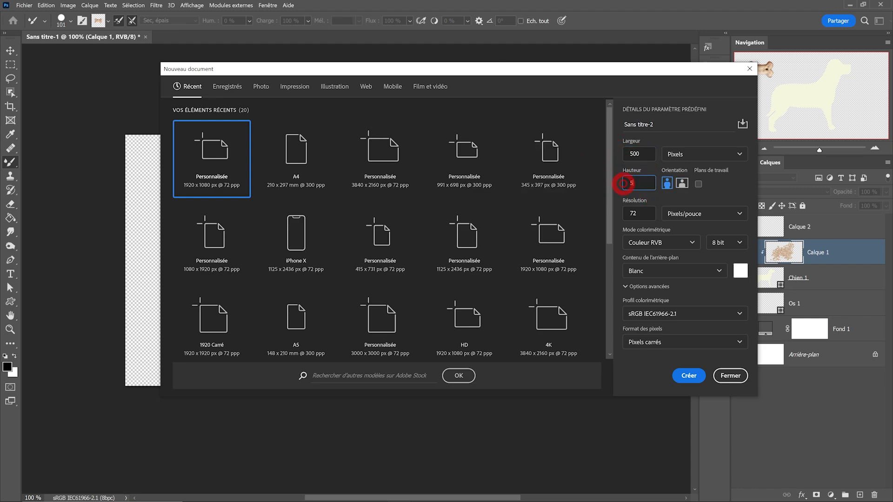
{"action": "left_click", "coordinate": [683, 377]}
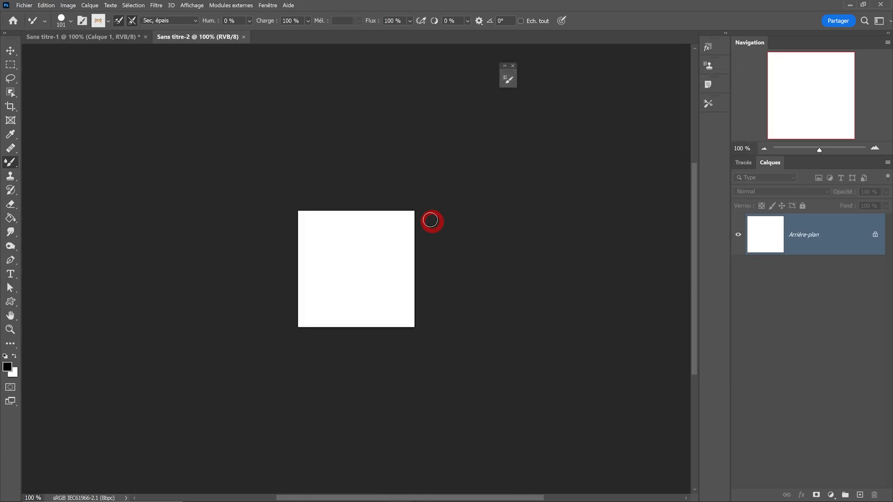
{"action": "scroll", "coordinate": [414, 217], "scroll_direction": "up", "scroll_amount": 1}
Try to move the bone treat from Sans titre-1 into Sans titre-2 with Calque 1 active
{"action": "left_click", "coordinate": [105, 39]}
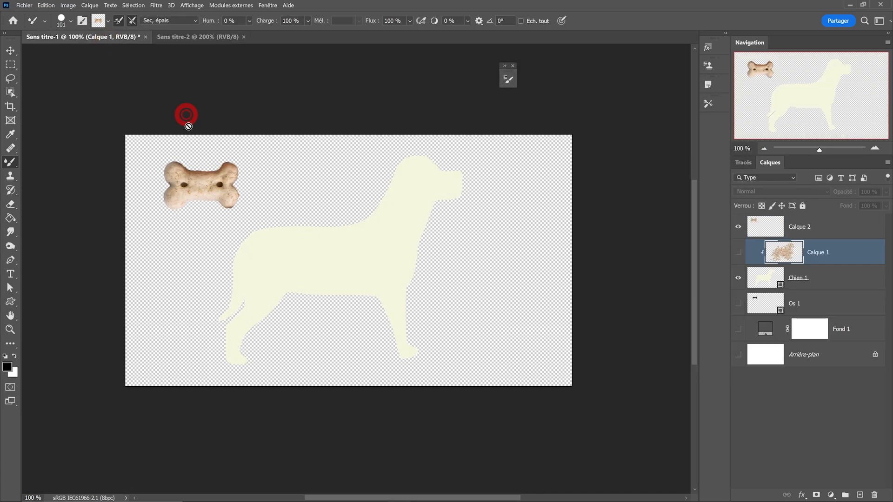
{"action": "key", "text": "v"}
{"action": "left_click_drag", "start_coordinate": [206, 185], "coordinate": [201, 37]}
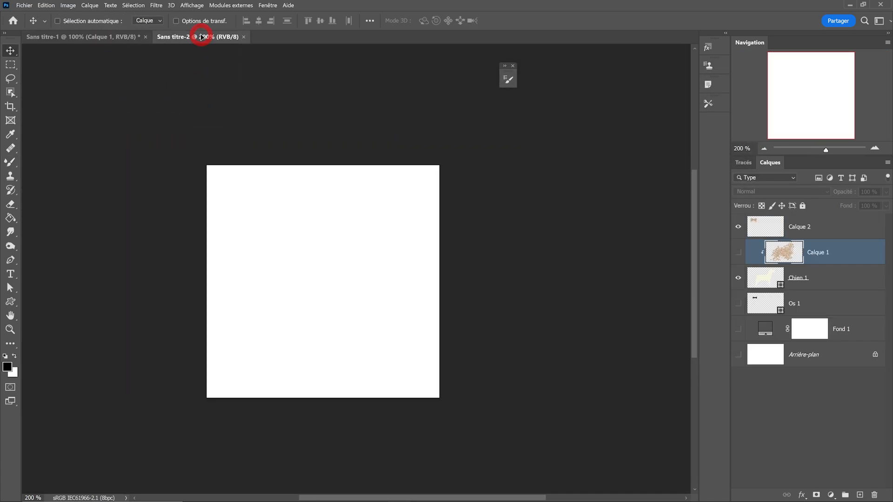
{"action": "left_click_drag", "start_coordinate": [247, 152], "coordinate": [333, 285]}
{"action": "key", "text": "ctrl+z"}
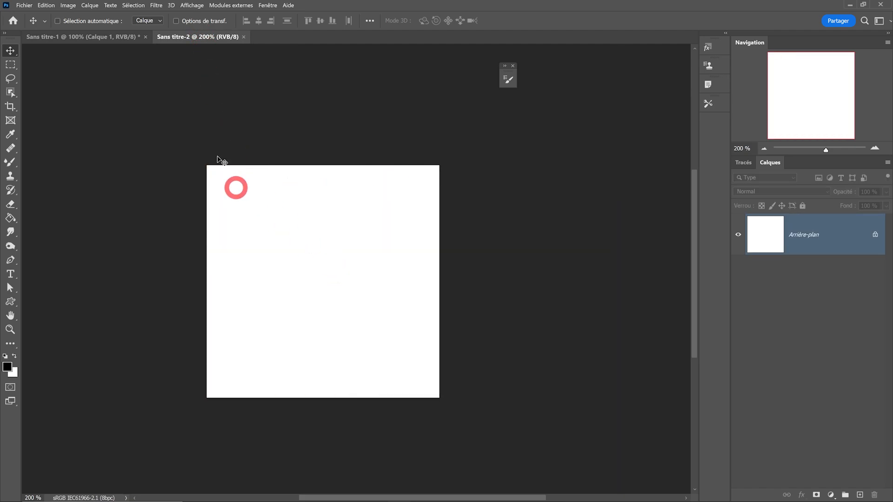
Copy the Calque 2 bone treat from Sans titre-1 into Sans titre-2 and convert it to a smart object
{"action": "left_click", "coordinate": [92, 37]}
{"action": "left_click_drag", "start_coordinate": [768, 228], "coordinate": [334, 223]}
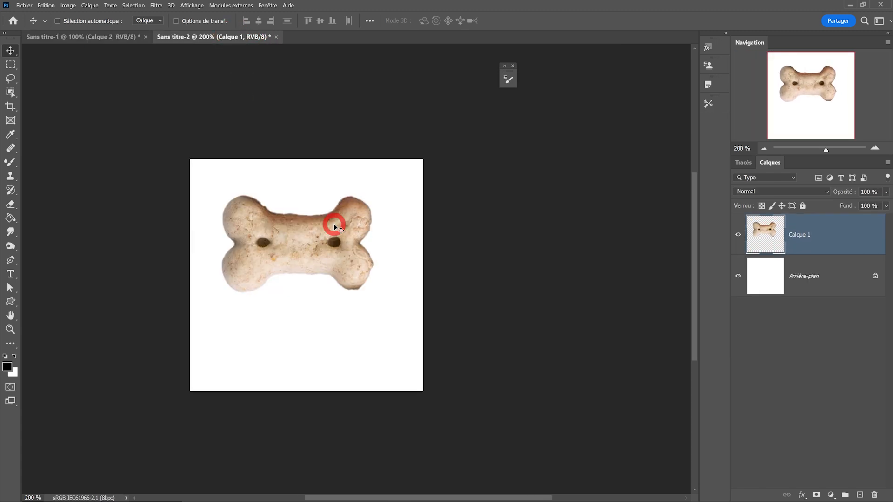
{"action": "right_click", "coordinate": [830, 235]}
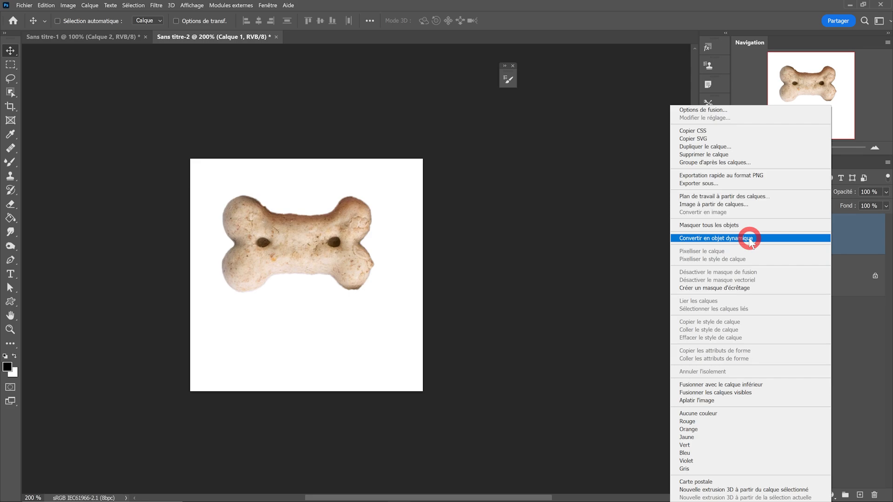
{"action": "left_click", "coordinate": [750, 239]}
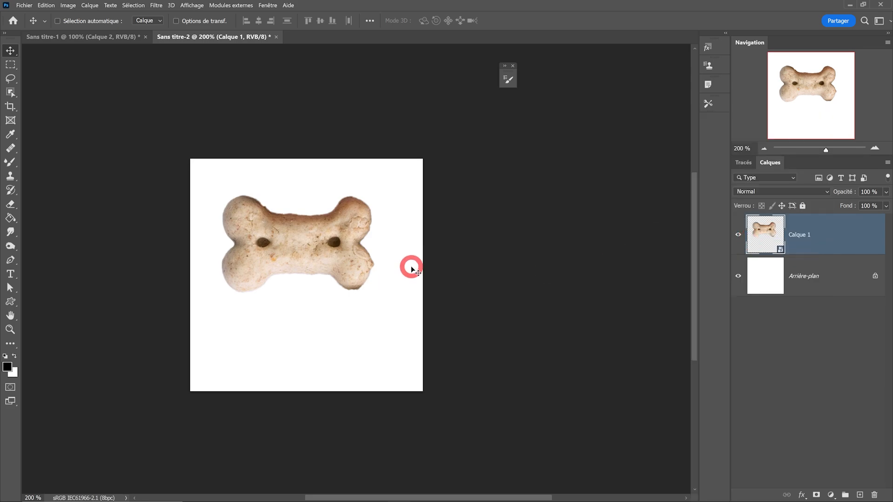
Turn on pattern preview and move the bone treat into the upper part of the tile
{"action": "left_click", "coordinate": [191, 5]}
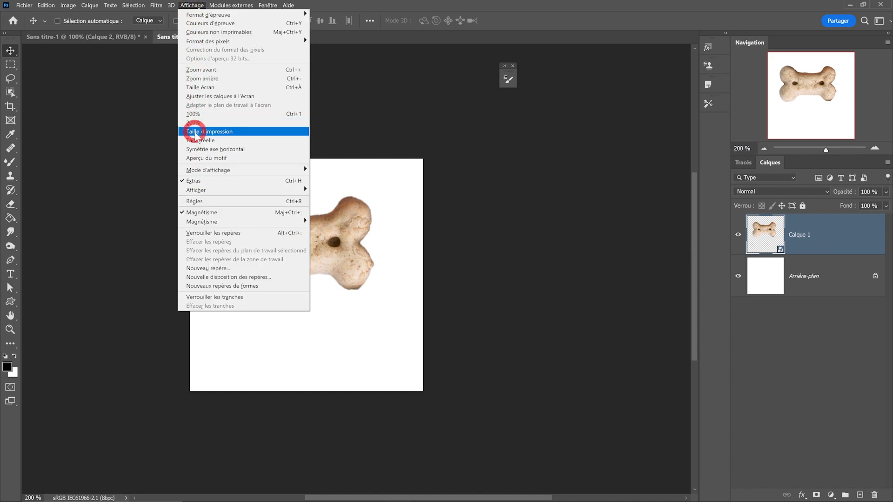
{"action": "left_click", "coordinate": [200, 158]}
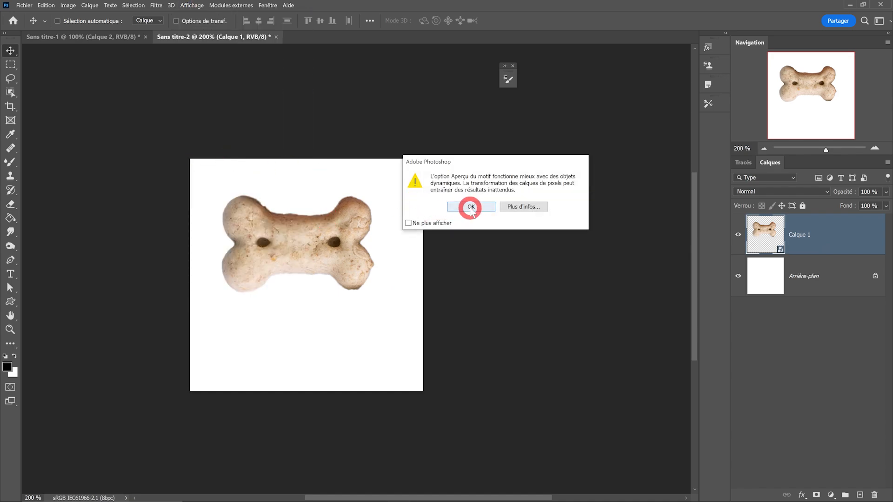
{"action": "left_click", "coordinate": [471, 207]}
{"action": "left_click_drag", "start_coordinate": [314, 243], "coordinate": [321, 260]}
{"action": "left_click", "coordinate": [322, 260], "text": "ctrl+alt"}
{"action": "left_click", "coordinate": [322, 260], "text": "ctrl"}
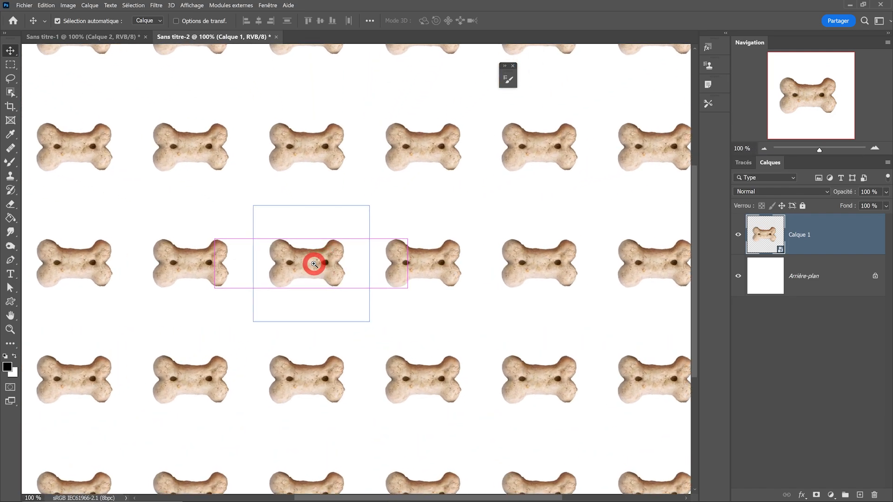
{"action": "left_click_drag", "start_coordinate": [316, 268], "coordinate": [321, 247]}
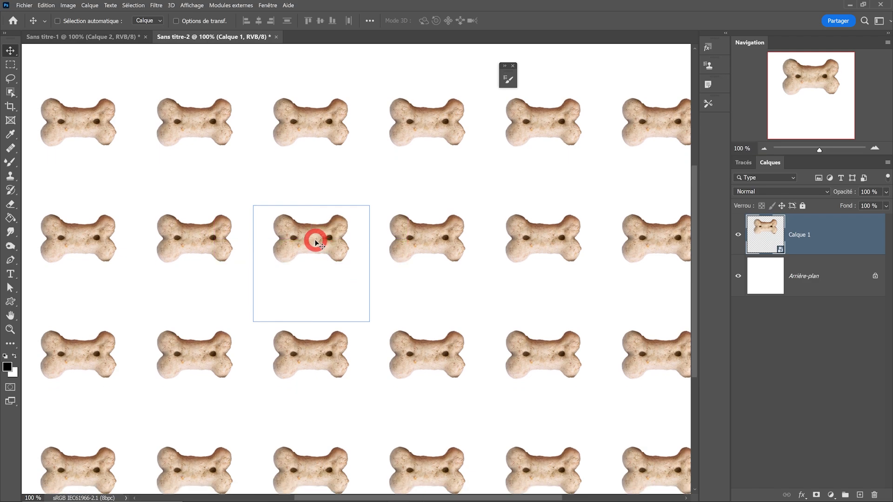
Duplicate the bone treat onto the tile's lower-left corner so the repeated rows are staggered
{"action": "left_click_drag", "start_coordinate": [314, 242], "coordinate": [251, 297]}
{"action": "scroll", "coordinate": [309, 257], "scroll_direction": "down", "scroll_amount": 2}
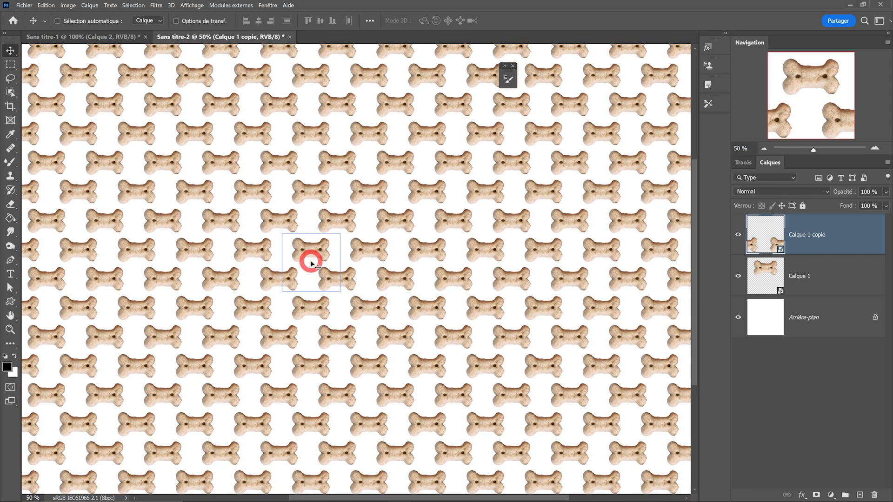
{"action": "scroll", "coordinate": [311, 262], "scroll_direction": "up", "scroll_amount": 3}
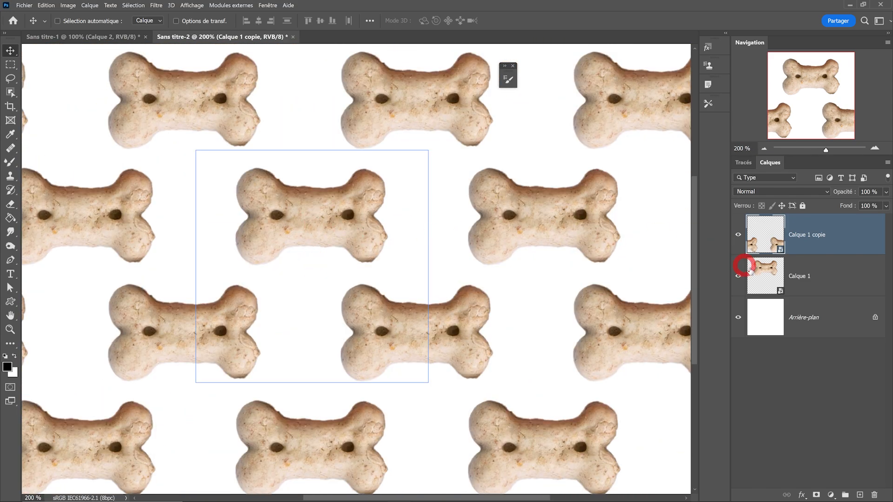
Add two smaller upright copies of the bone treat in the gaps between the large bones and adjust the original bone's position
{"action": "left_click", "coordinate": [749, 269]}
{"action": "left_click_drag", "start_coordinate": [384, 225], "coordinate": [352, 238]}
{"action": "left_click", "coordinate": [765, 276]}
{"action": "key", "text": "ctrl+j"}
{"action": "key", "text": "ctrl+t"}
{"action": "left_click_drag", "start_coordinate": [309, 237], "coordinate": [186, 234]}
{"action": "key", "text": "Return"}
{"action": "left_click_drag", "start_coordinate": [332, 224], "coordinate": [331, 233]}
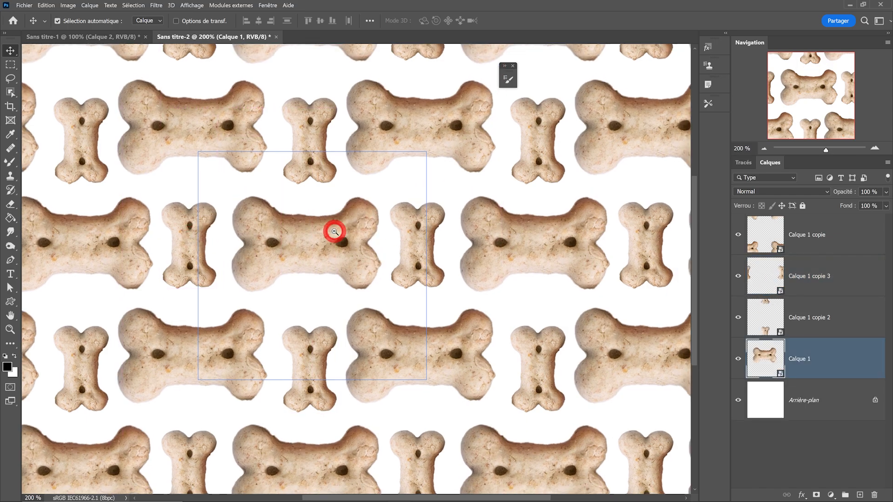
{"action": "left_click", "coordinate": [335, 231], "text": "ctrl+alt"}
{"action": "left_click", "coordinate": [383, 226], "text": "ctrl"}
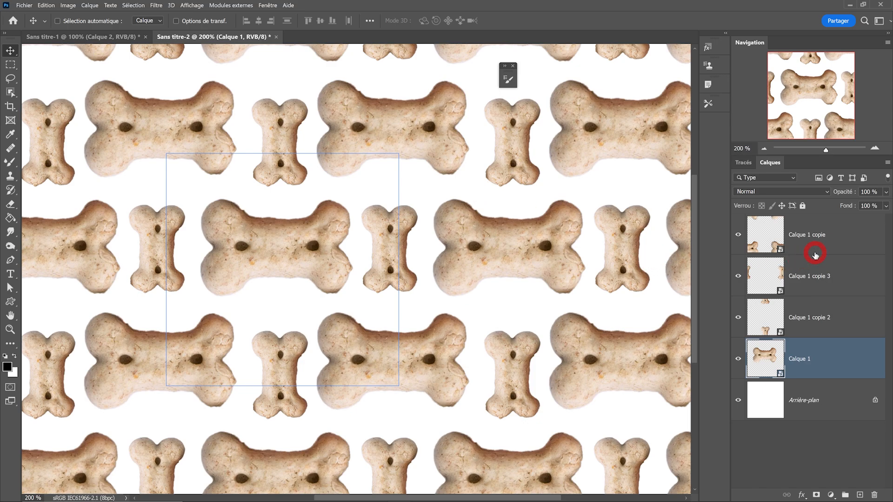
Define the bone tile as a pattern named Os
{"action": "left_click", "coordinate": [763, 246]}
{"action": "left_click", "coordinate": [49, 6]}
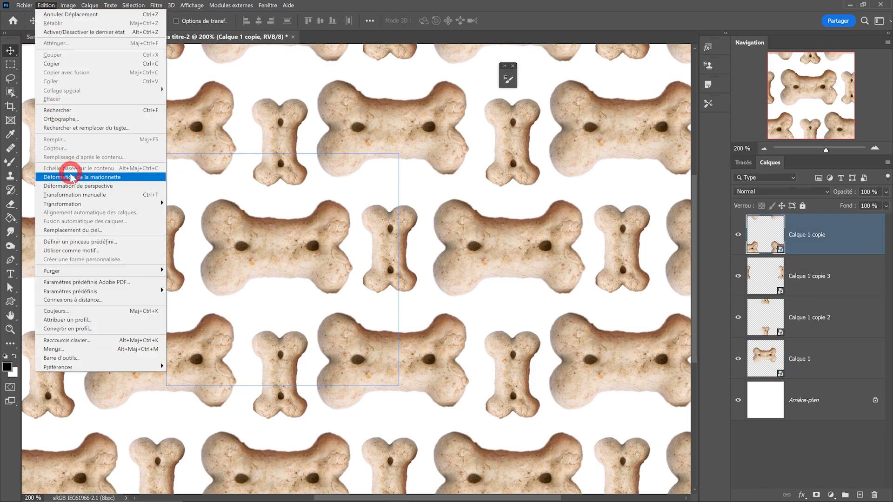
{"action": "left_click", "coordinate": [74, 250]}
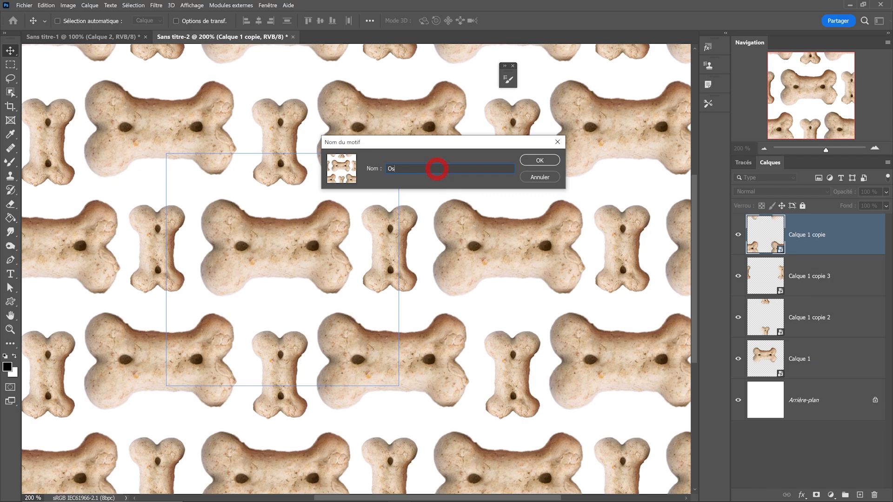
{"action": "key", "text": "Return"}
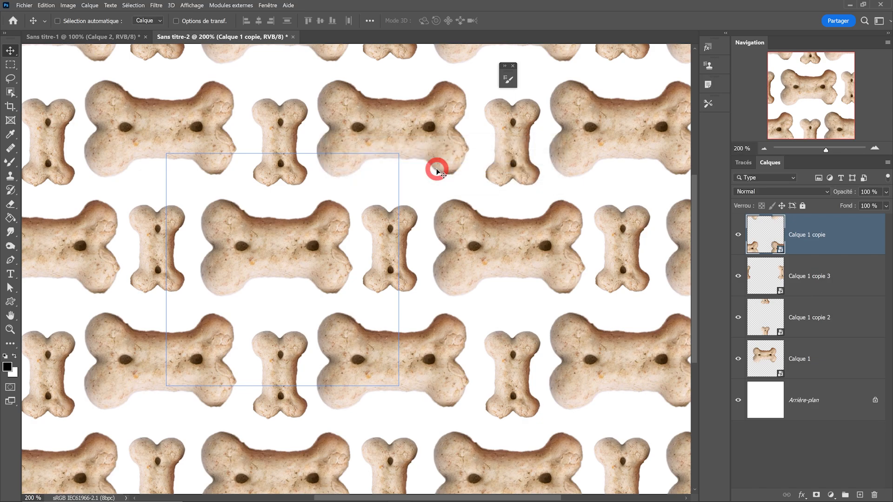
In the Sans titre-1 document, select the Chien 1 dog shape and replace its fill with the Os bone pattern
{"action": "left_click", "coordinate": [88, 37]}
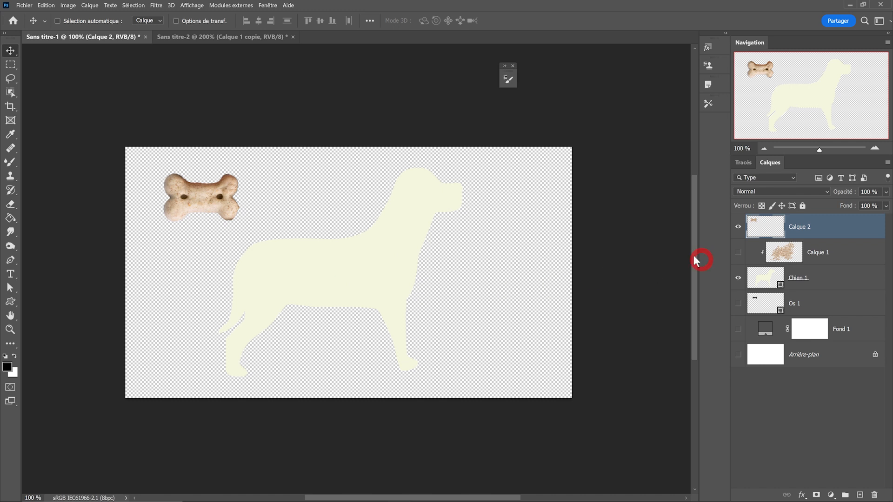
{"action": "left_click", "coordinate": [770, 281]}
{"action": "scroll", "coordinate": [451, 281], "scroll_direction": "up", "scroll_amount": 1}
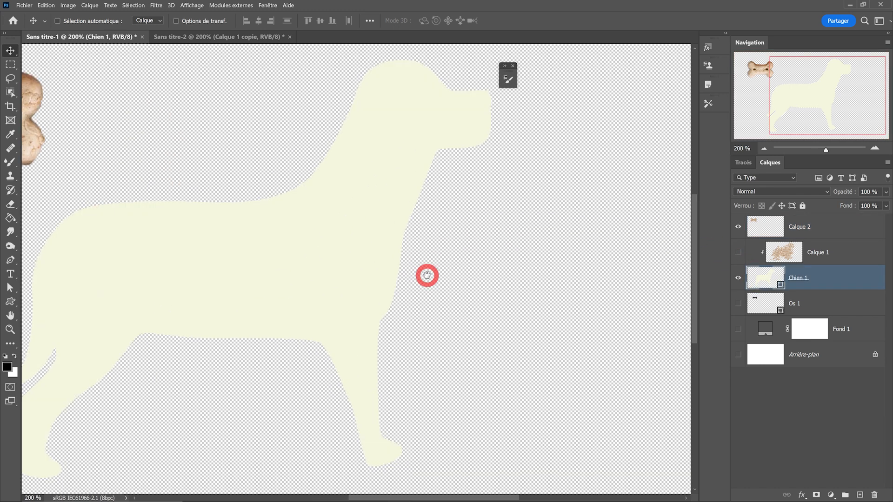
{"action": "left_click", "coordinate": [11, 288]}
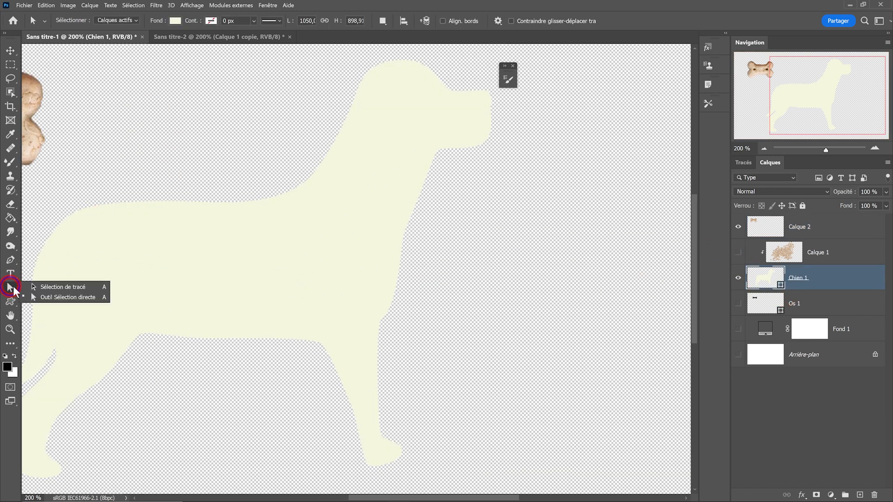
{"action": "left_click", "coordinate": [44, 290]}
{"action": "left_click", "coordinate": [177, 241]}
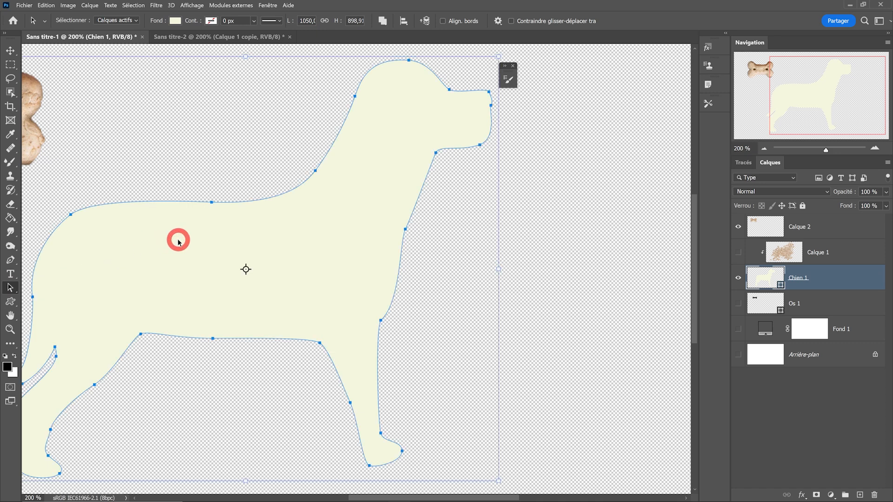
{"action": "left_click", "coordinate": [188, 23]}
{"action": "left_click", "coordinate": [175, 21]}
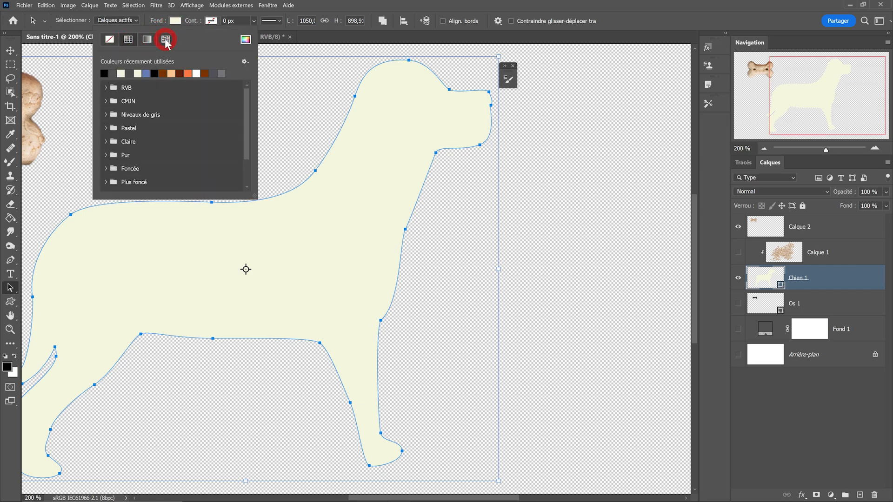
{"action": "left_click", "coordinate": [166, 39]}
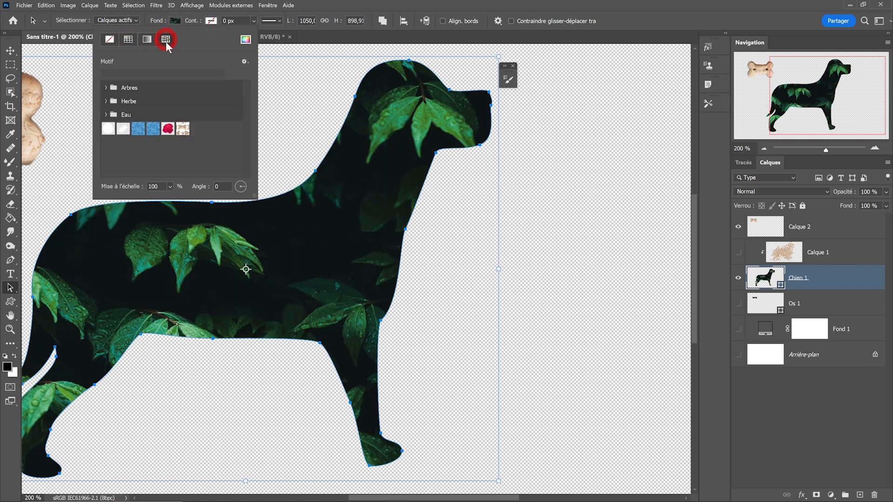
{"action": "left_click", "coordinate": [184, 130]}
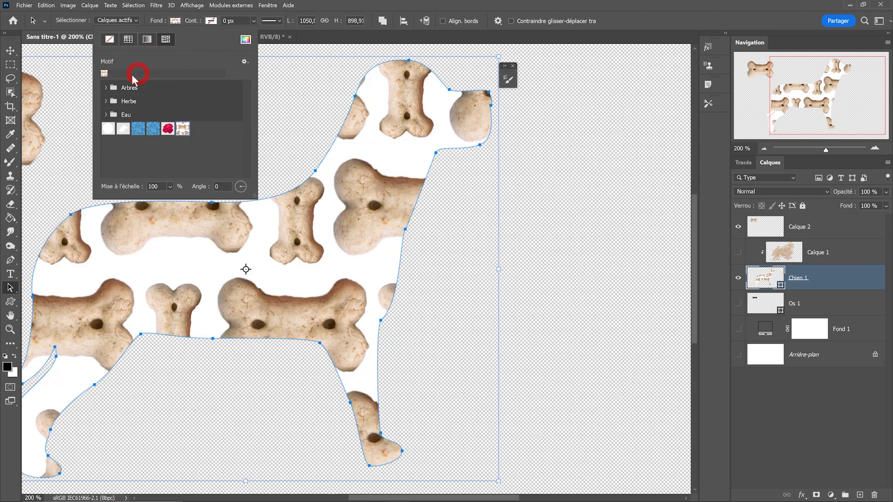
Scale the dog shape's bone pattern to 12% and rotate it to an angle of -135°
{"action": "left_click_drag", "start_coordinate": [171, 188], "coordinate": [170, 197]}
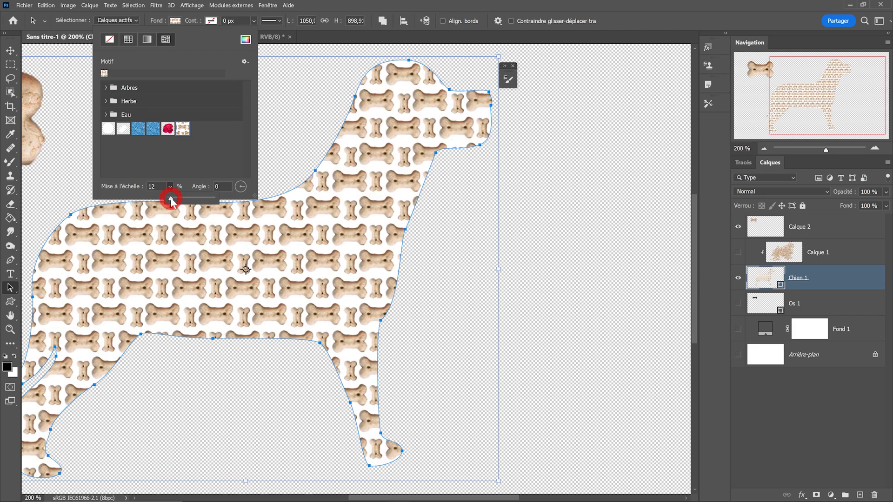
{"action": "left_click", "coordinate": [214, 187]}
{"action": "left_click", "coordinate": [242, 190]}
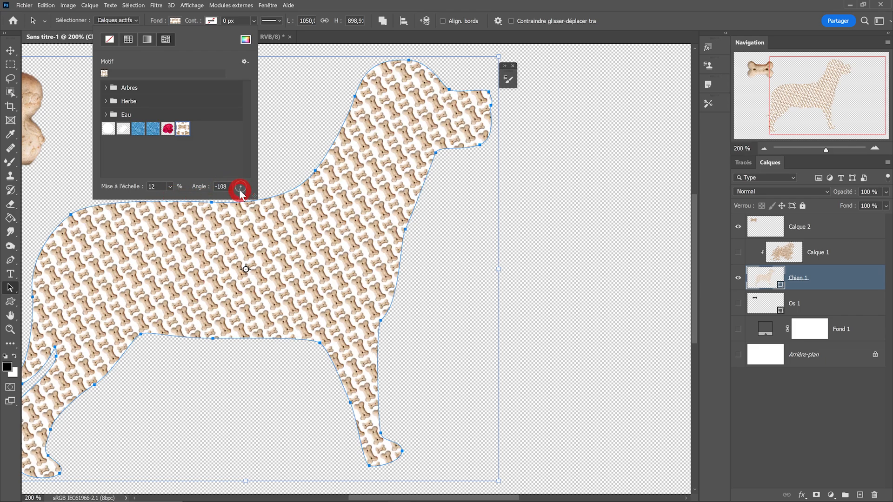
{"action": "left_click", "coordinate": [240, 190]}
{"action": "left_click", "coordinate": [241, 191]}
{"action": "left_click", "coordinate": [328, 190]}
{"action": "left_click", "coordinate": [251, 56]}
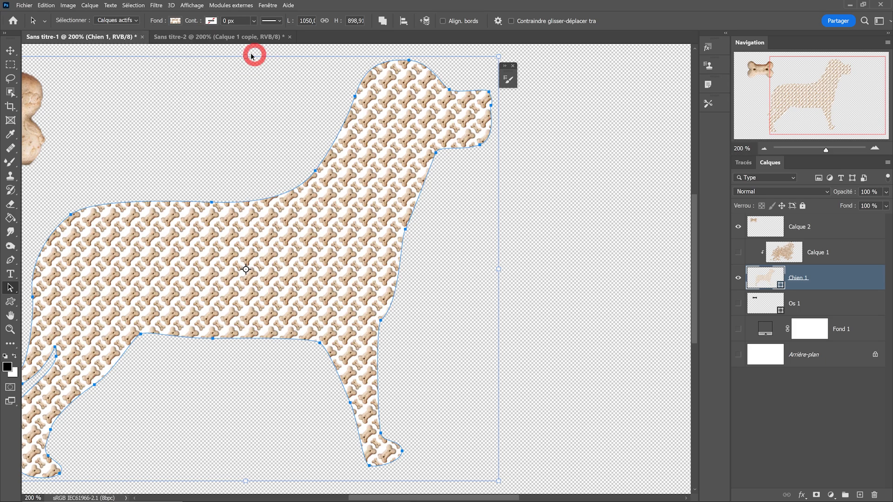
In the Sans titre-2 bone tile document, hide the white background and define the transparent tile as a pattern named Motif 4
{"action": "left_click", "coordinate": [227, 36]}
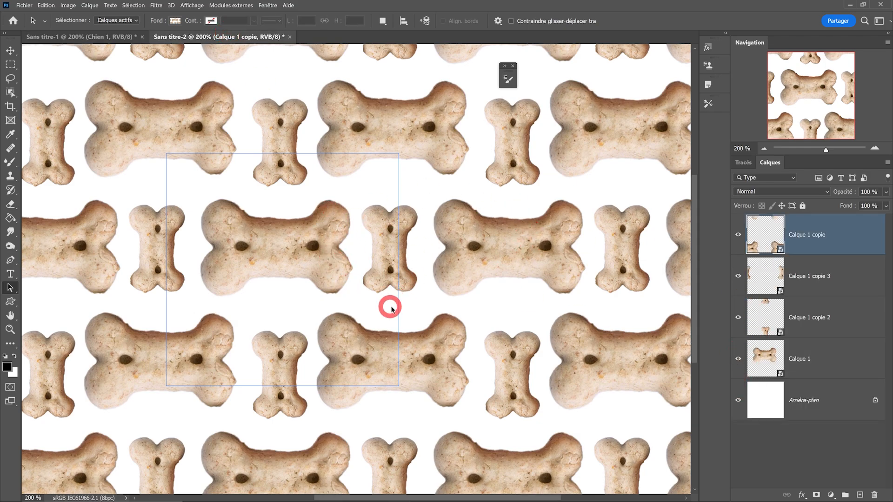
{"action": "left_click", "coordinate": [81, 36]}
{"action": "left_click", "coordinate": [219, 37]}
{"action": "left_click", "coordinate": [46, 5]}
{"action": "left_click", "coordinate": [65, 250]}
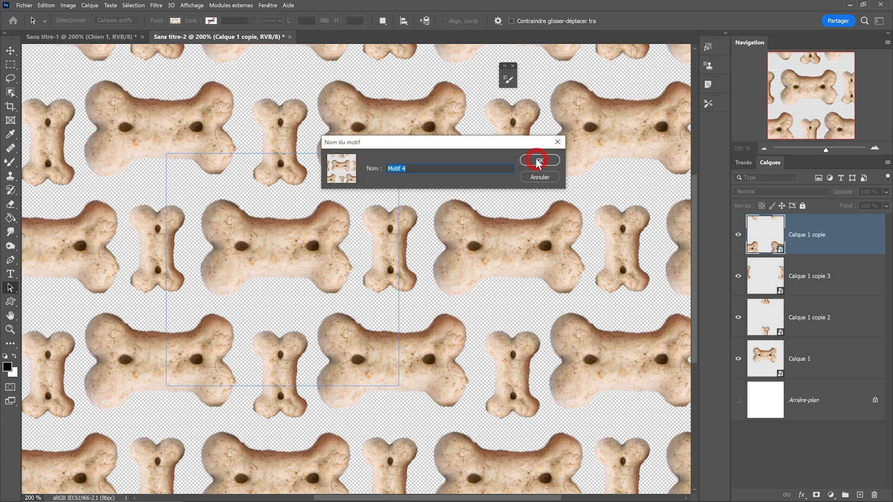
{"action": "left_click", "coordinate": [538, 160]}
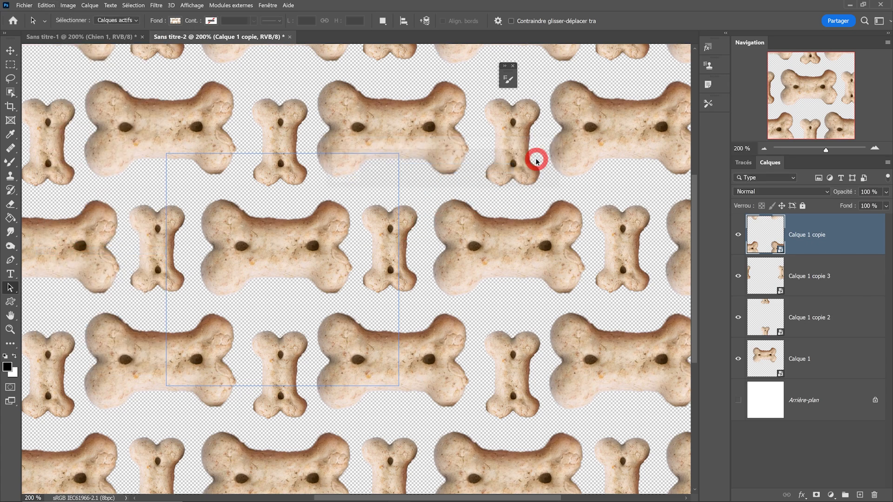
Back in the dog document, switch the Chien 1 shape's fill to the Motif 4 transparent bone pattern
{"action": "left_click", "coordinate": [116, 37]}
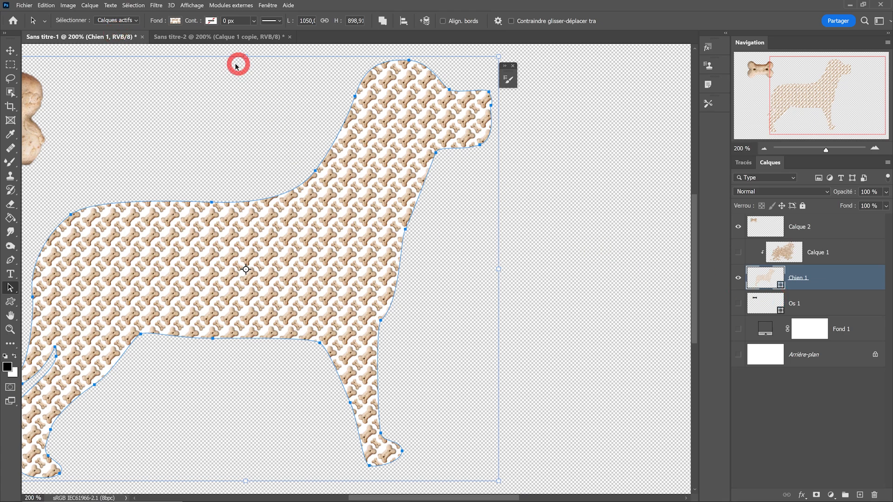
{"action": "left_click", "coordinate": [174, 21]}
{"action": "left_click", "coordinate": [174, 21]}
{"action": "left_click", "coordinate": [174, 21]}
{"action": "left_click", "coordinate": [197, 129]}
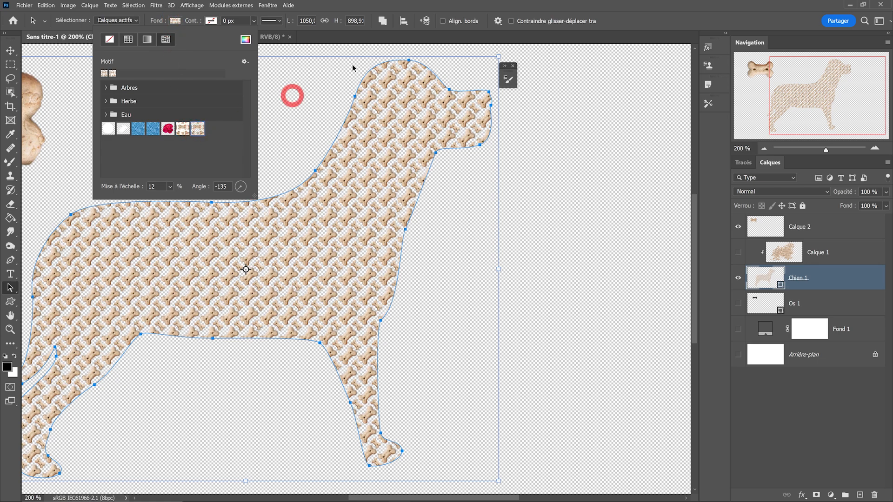
{"action": "left_click", "coordinate": [417, 51]}
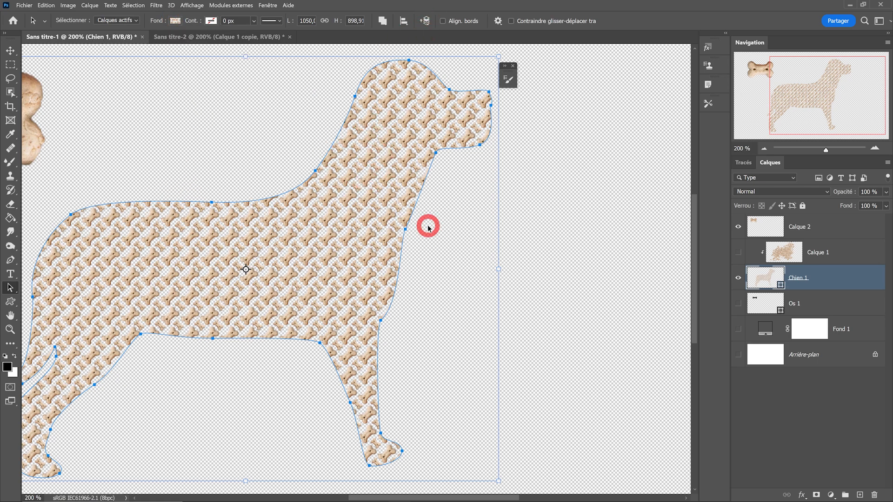
Duplicate the Chien 1 layer underneath the original and fill the copy with solid orange
{"action": "left_click_drag", "start_coordinate": [815, 277], "coordinate": [813, 286]}
{"action": "left_click", "coordinate": [177, 22]}
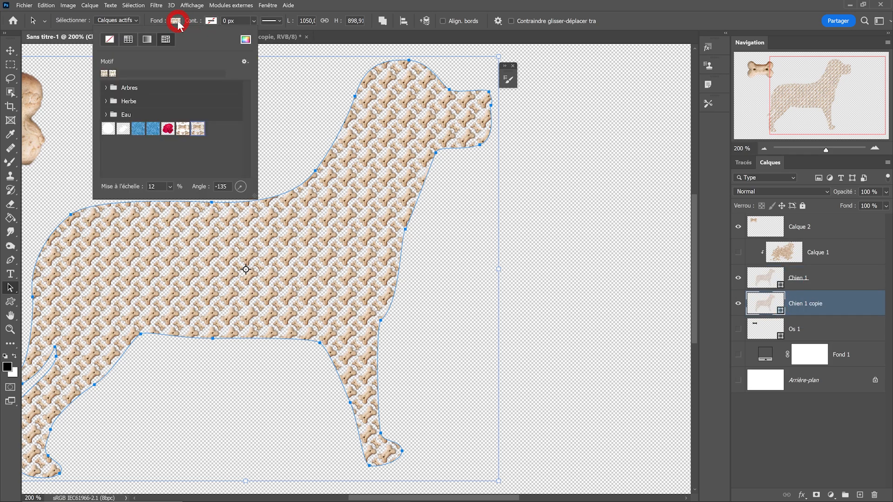
{"action": "left_click", "coordinate": [128, 39]}
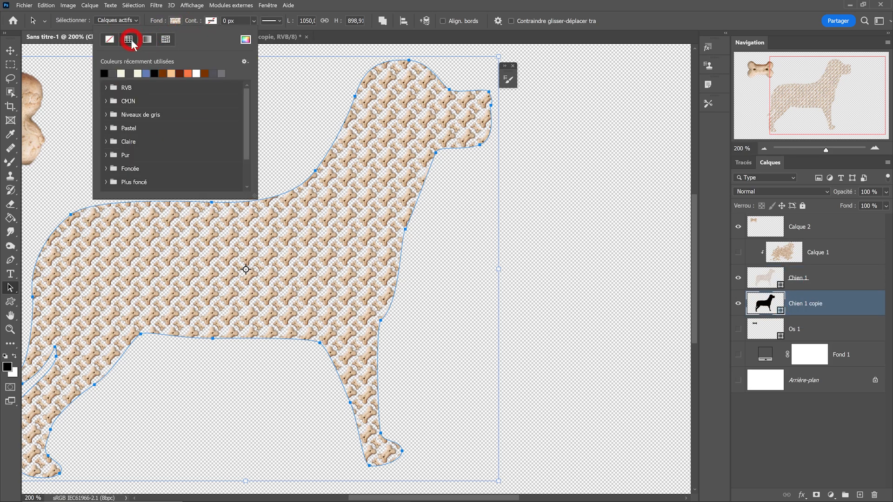
{"action": "left_click", "coordinate": [192, 73]}
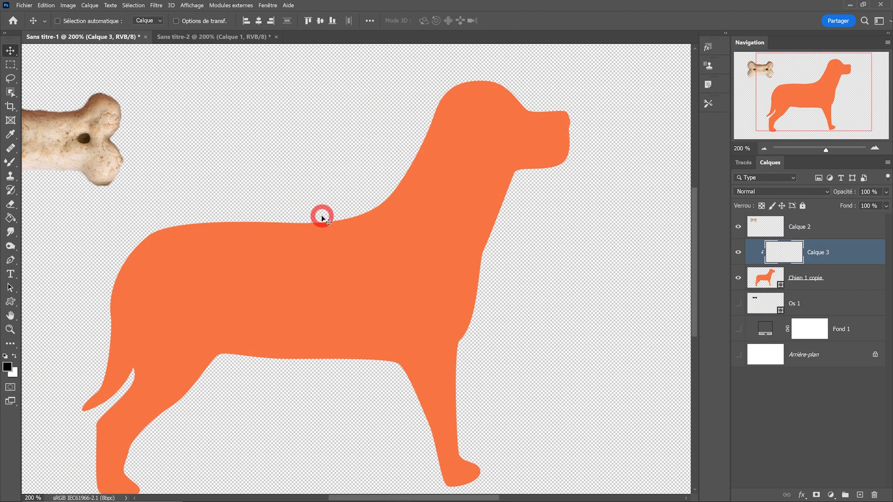
Make a rectangular selection around the single bone treat, define it as a new pattern, and deselect
{"action": "left_click_drag", "start_coordinate": [322, 218], "coordinate": [333, 190]}
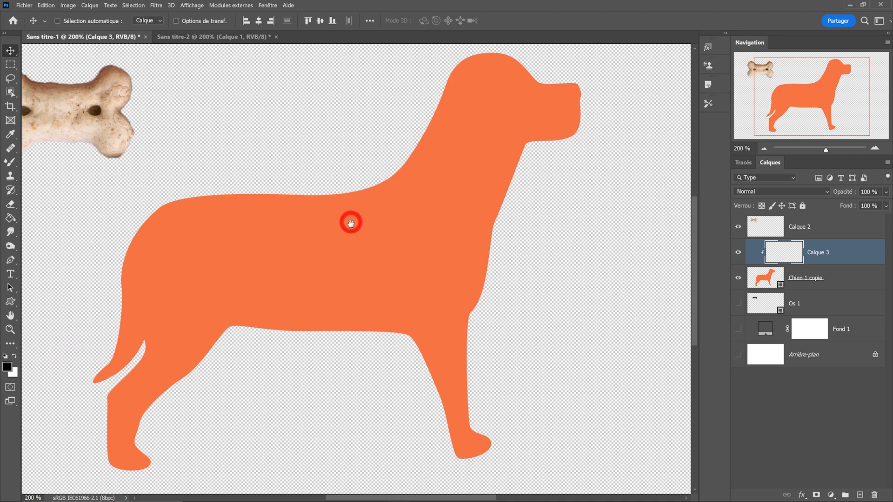
{"action": "scroll", "coordinate": [352, 228], "scroll_direction": "up", "scroll_amount": 1}
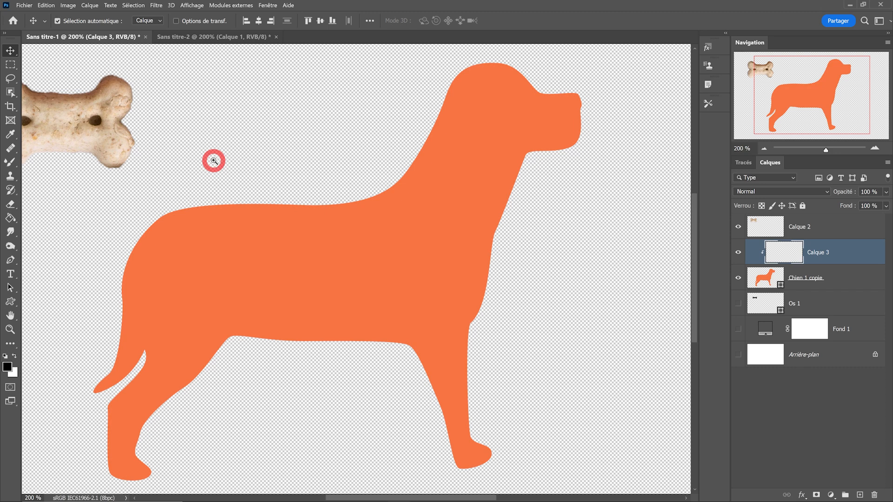
{"action": "left_click_drag", "start_coordinate": [213, 159], "coordinate": [261, 174]}
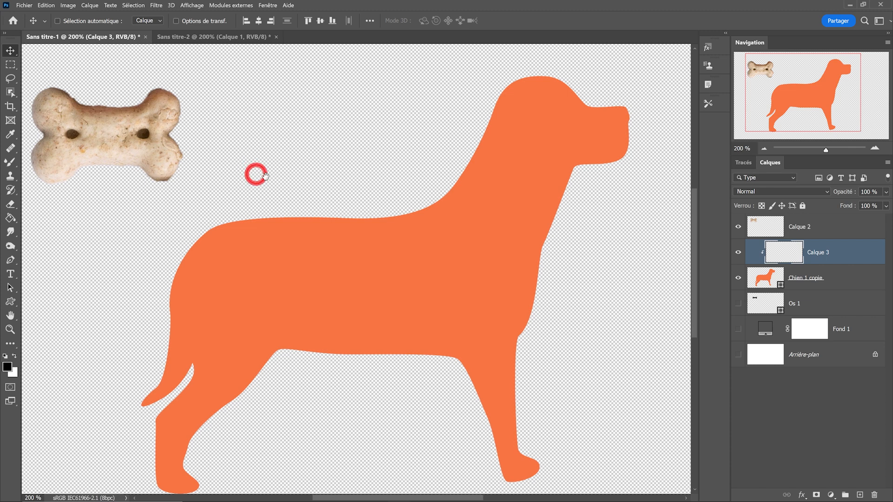
{"action": "key", "text": "Home"}
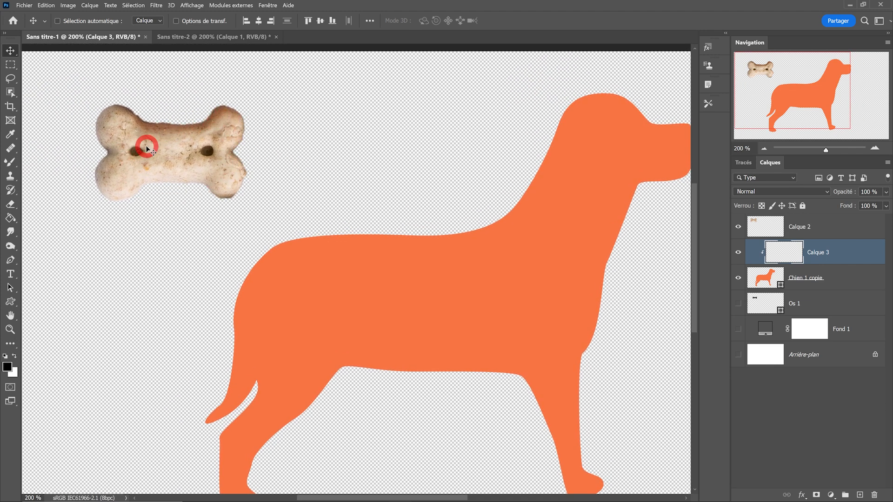
{"action": "left_click", "coordinate": [10, 64]}
{"action": "left_click_drag", "start_coordinate": [89, 88], "coordinate": [251, 215]}
{"action": "left_click", "coordinate": [46, 5]}
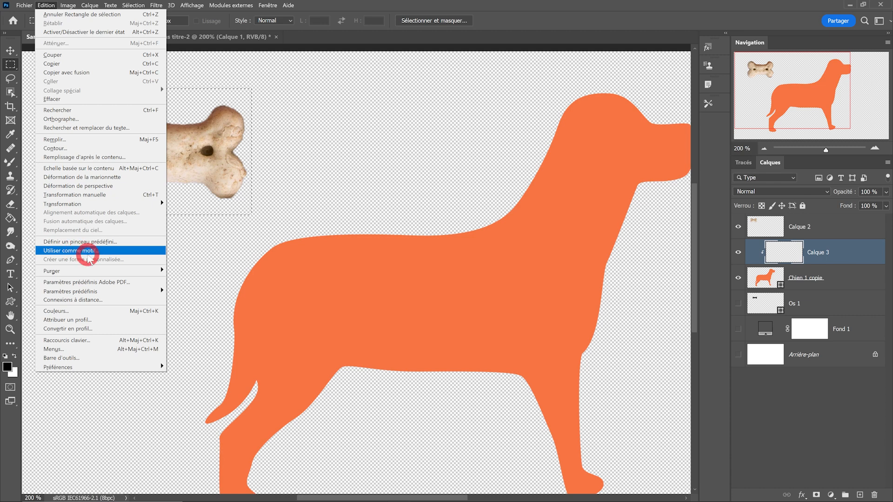
{"action": "left_click", "coordinate": [86, 254]}
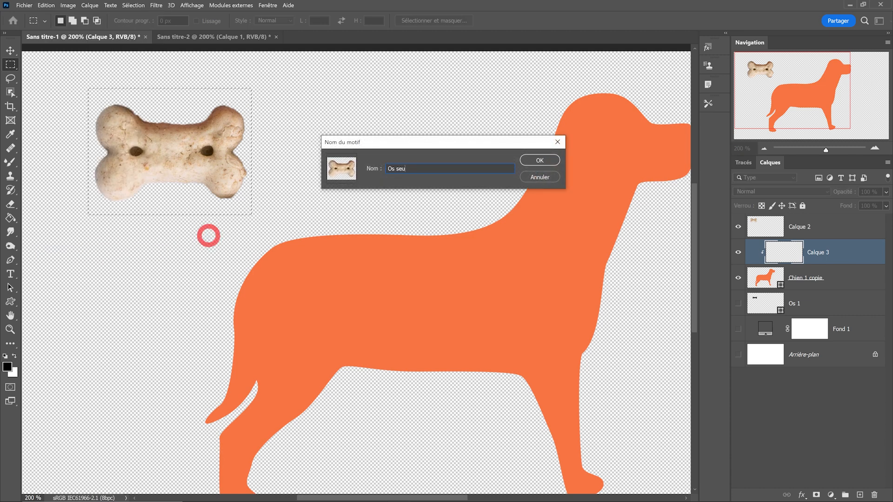
{"action": "key", "text": "Return"}
{"action": "key", "text": "ctrl+d"}
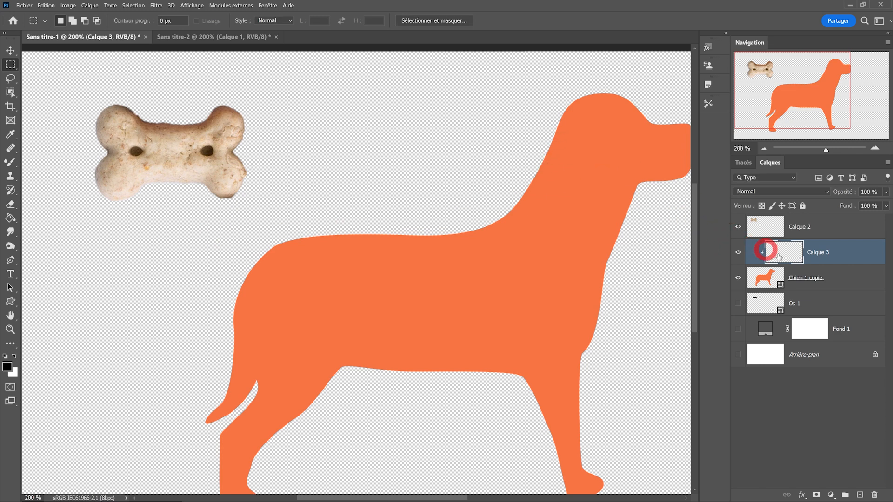
Start a Fill on the empty clipped layer Calque 3, using Motif as the content with Script enabled
{"action": "left_click_drag", "start_coordinate": [543, 269], "coordinate": [441, 252]}
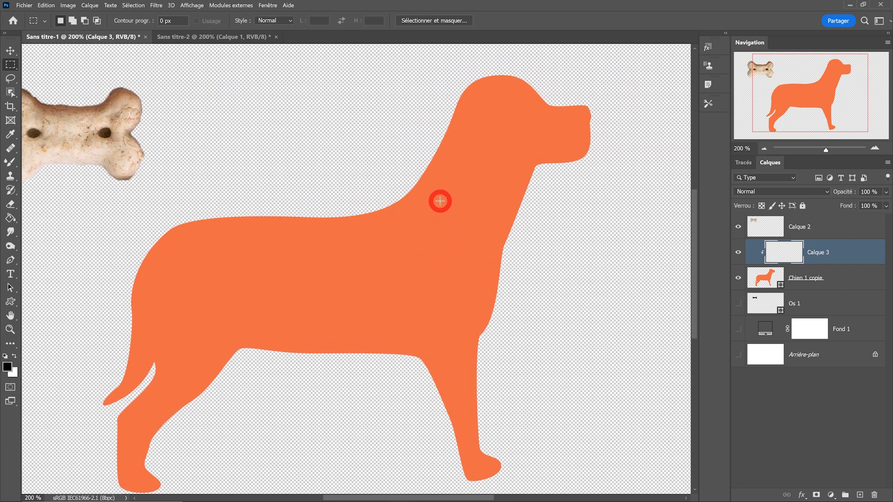
{"action": "scroll", "coordinate": [361, 203], "scroll_direction": "down", "scroll_amount": 2}
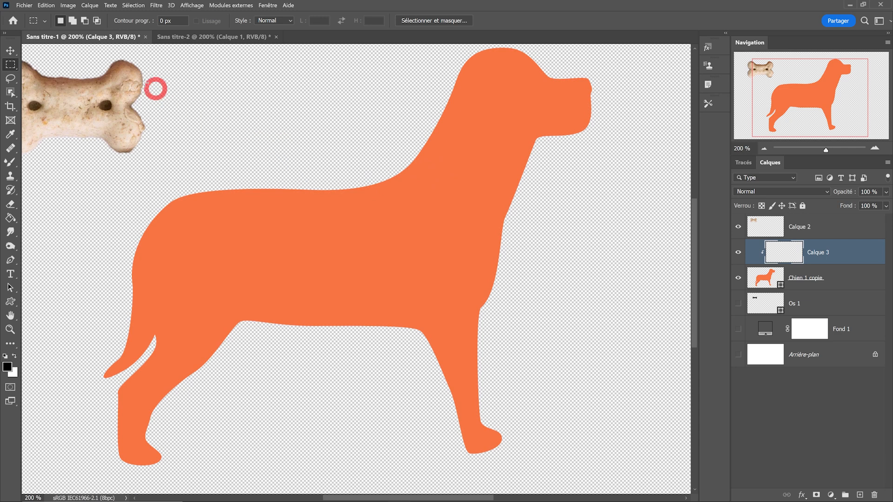
{"action": "left_click", "coordinate": [46, 5]}
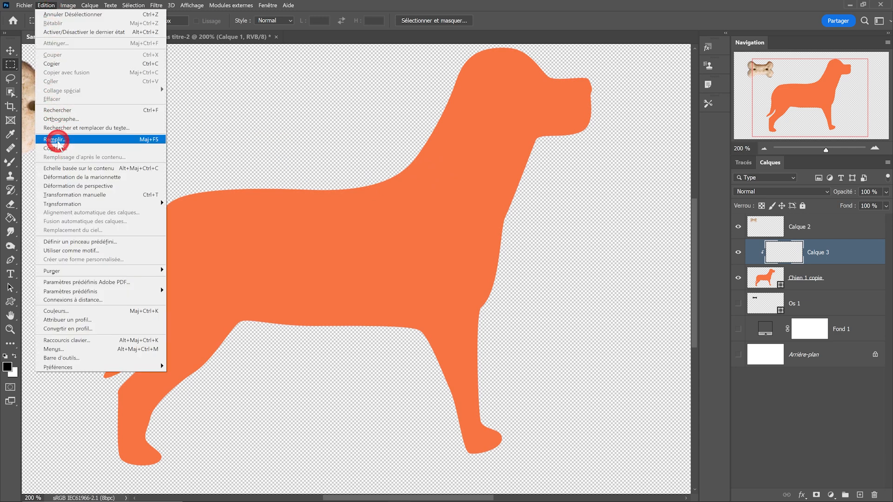
{"action": "left_click", "coordinate": [55, 139]}
{"action": "left_click", "coordinate": [252, 63]}
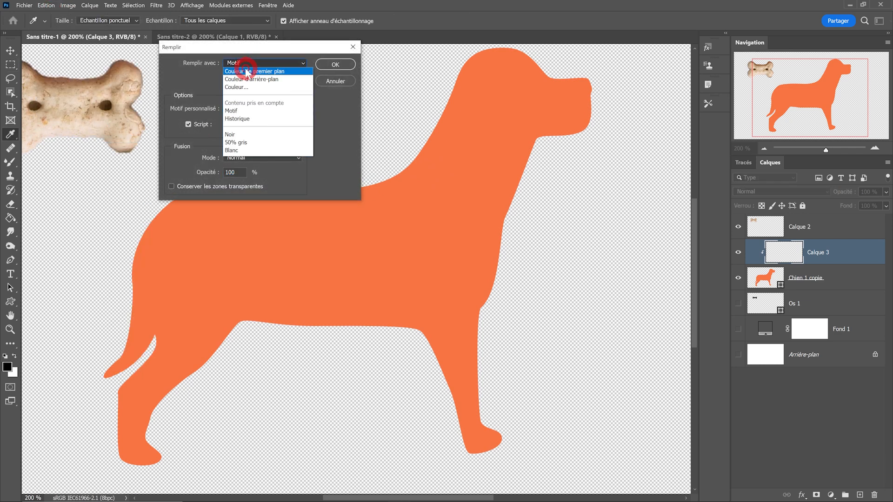
{"action": "left_click", "coordinate": [231, 111]}
{"action": "left_click", "coordinate": [188, 125]}
{"action": "left_click", "coordinate": [188, 125]}
Choose the newly defined single-bone pattern for the fill and set its script to Fond en brique
{"action": "left_click", "coordinate": [232, 108]}
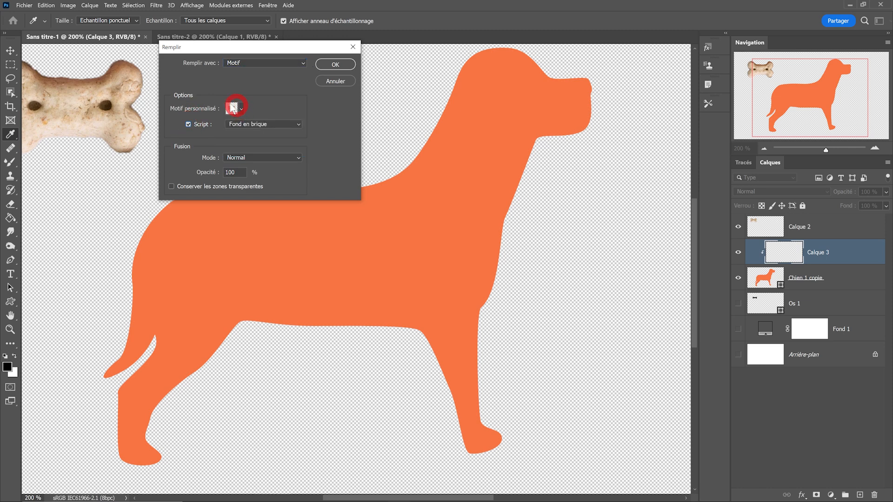
{"action": "left_click", "coordinate": [241, 110]}
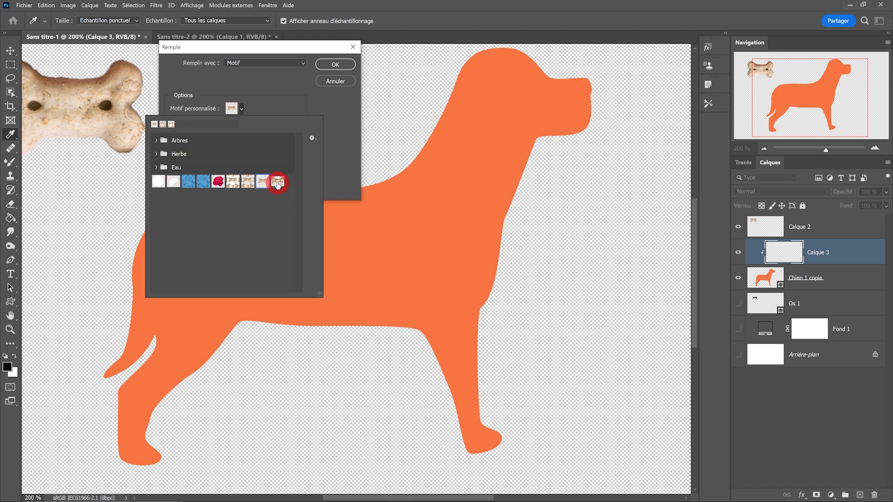
{"action": "left_click", "coordinate": [277, 183]}
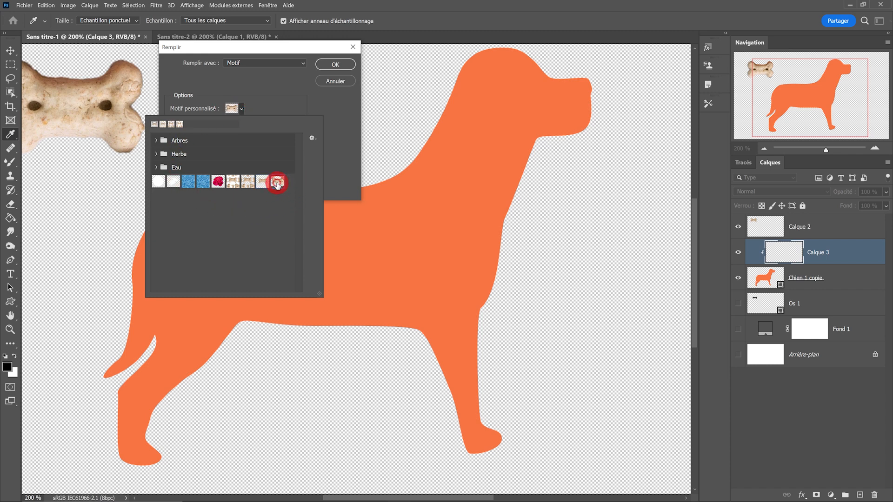
{"action": "left_click", "coordinate": [273, 91]}
{"action": "left_click", "coordinate": [253, 125]}
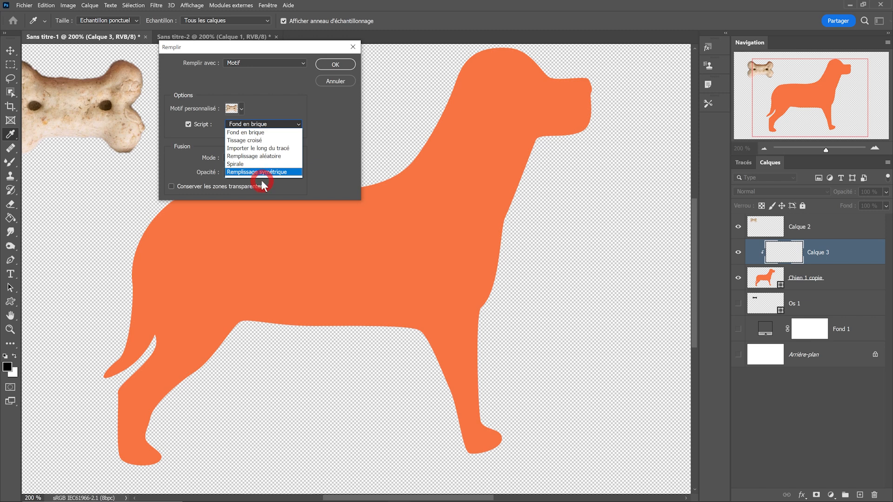
{"action": "left_click", "coordinate": [255, 133]}
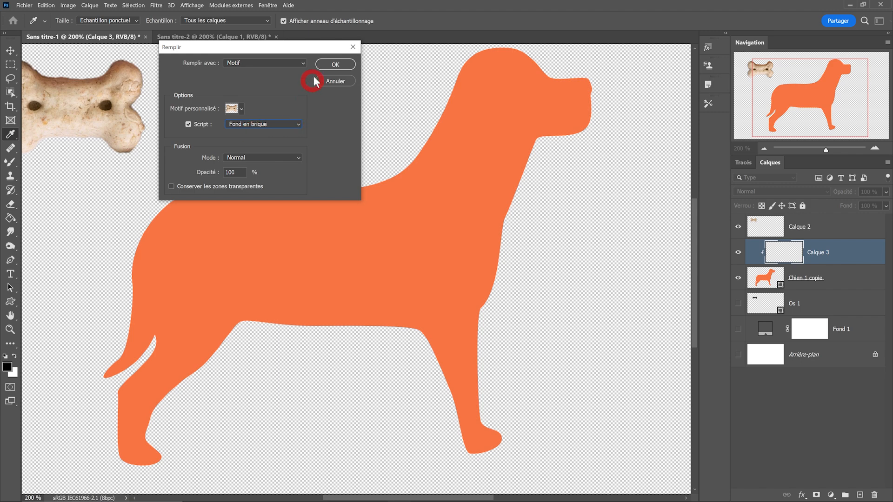
Confirm the brick fill and set its pattern scale to 0,45, spacing to 8 pixels and row offset to -46,1 % of the width
{"action": "left_click", "coordinate": [336, 64]}
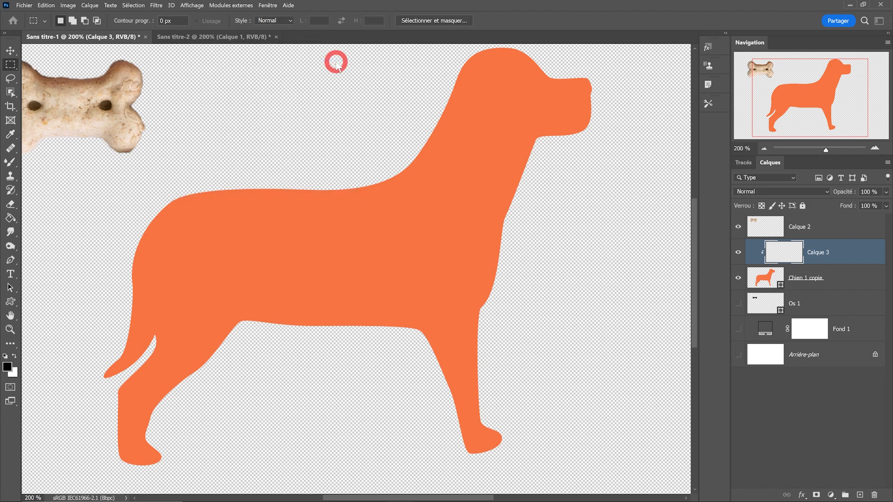
{"action": "left_click_drag", "start_coordinate": [414, 132], "coordinate": [473, 131]}
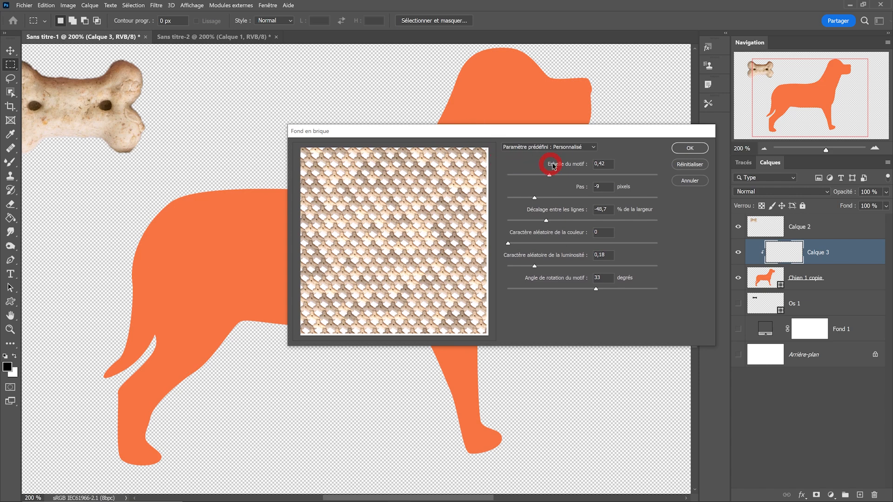
{"action": "left_click", "coordinate": [594, 148]}
{"action": "left_click", "coordinate": [617, 140]}
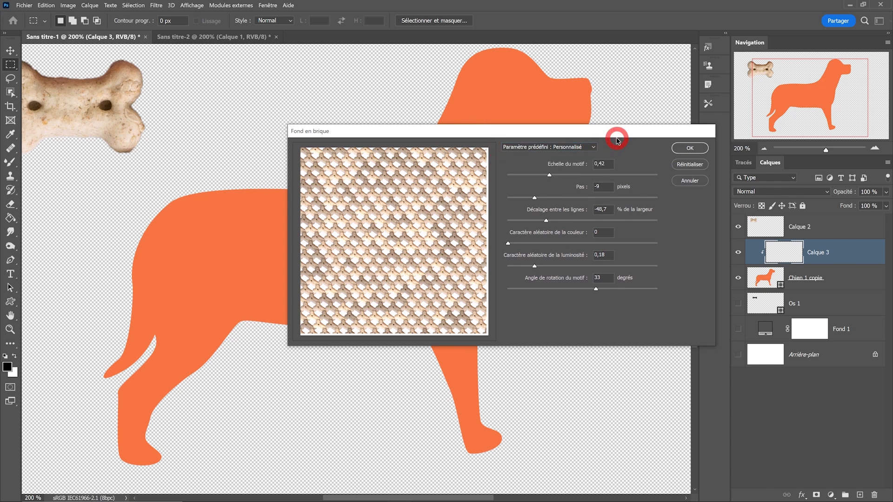
{"action": "left_click_drag", "start_coordinate": [549, 175], "coordinate": [538, 200]}
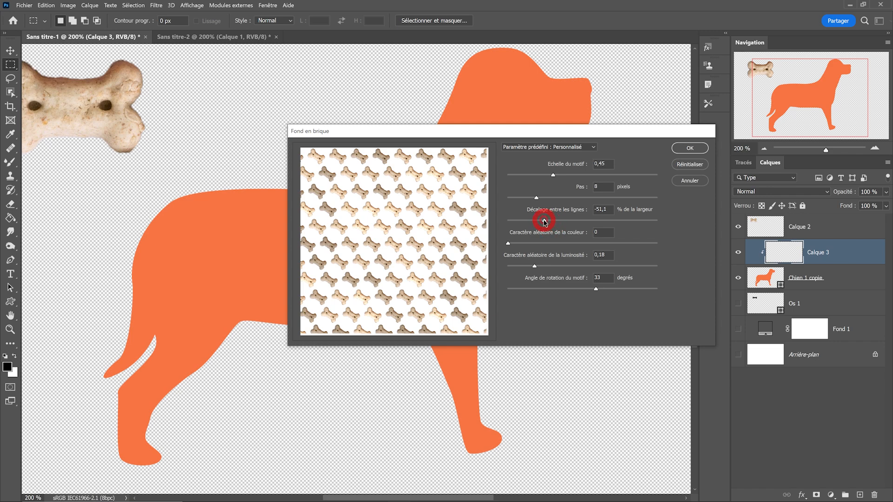
{"action": "left_click_drag", "start_coordinate": [545, 222], "coordinate": [548, 221]}
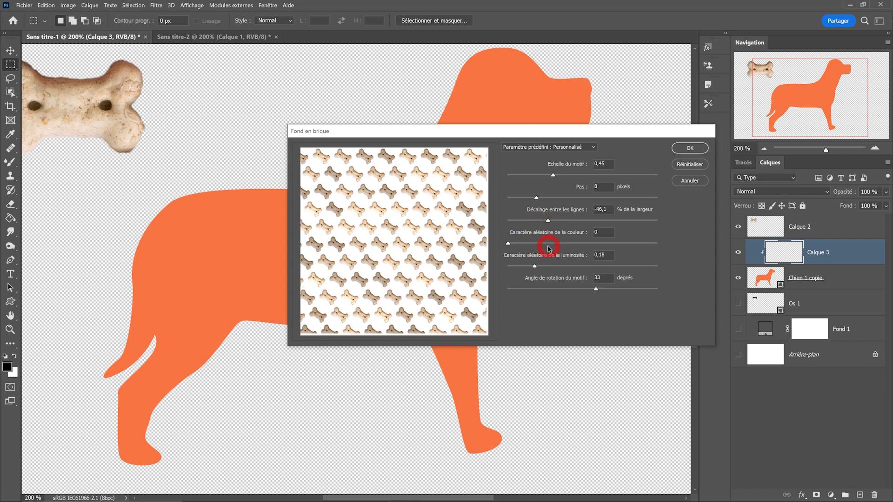
Adjust the brick fill's colour and brightness randomness and its pattern rotation angle, and apply it to Calque 3
{"action": "left_click_drag", "start_coordinate": [526, 243], "coordinate": [494, 244]}
{"action": "left_click_drag", "start_coordinate": [541, 268], "coordinate": [538, 269]}
{"action": "mouse_move", "coordinate": [596, 289]}
{"action": "left_mouse_down"}
{"action": "mouse_move", "coordinate": [604, 287]}
{"action": "mouse_move", "coordinate": [557, 288]}
{"action": "mouse_move", "coordinate": [591, 289]}
{"action": "left_mouse_up"}
{"action": "left_click", "coordinate": [687, 148]}
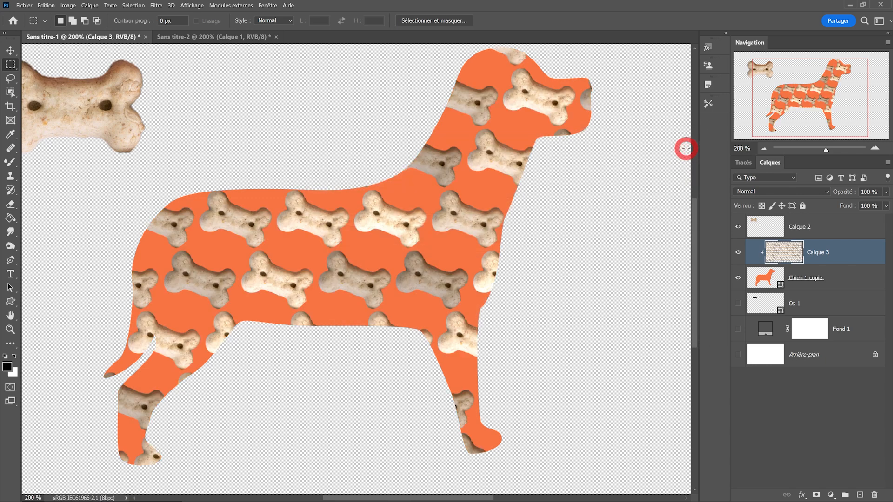
Use the Tissage croisé script for the bone fill, with a pattern scale of 0,14 and a spacing of 5 pixels
{"action": "scroll", "coordinate": [504, 210], "scroll_direction": "down", "scroll_amount": 2}
{"action": "scroll", "coordinate": [504, 210], "scroll_direction": "up", "scroll_amount": 2}
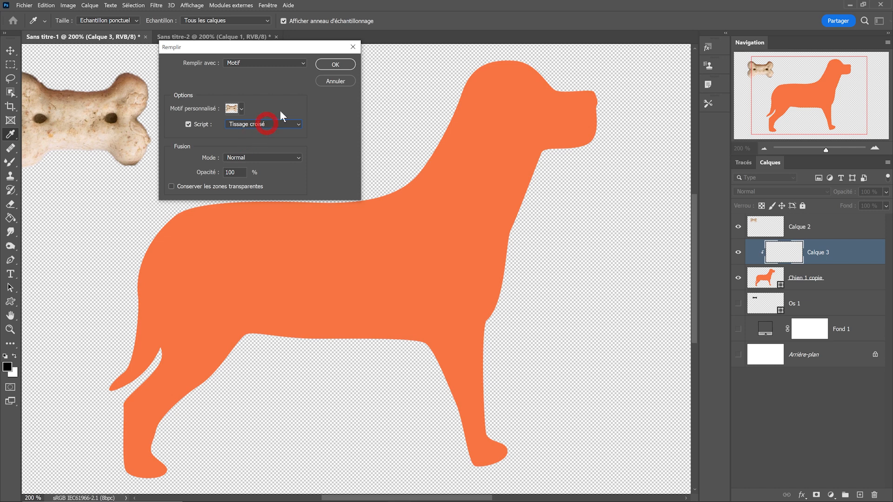
{"action": "left_click", "coordinate": [337, 66]}
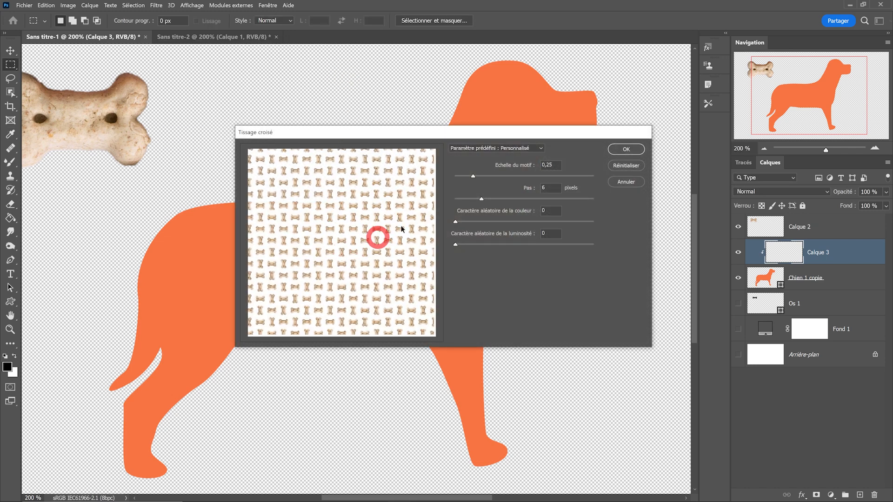
{"action": "left_click", "coordinate": [520, 149]}
{"action": "left_click", "coordinate": [519, 148]}
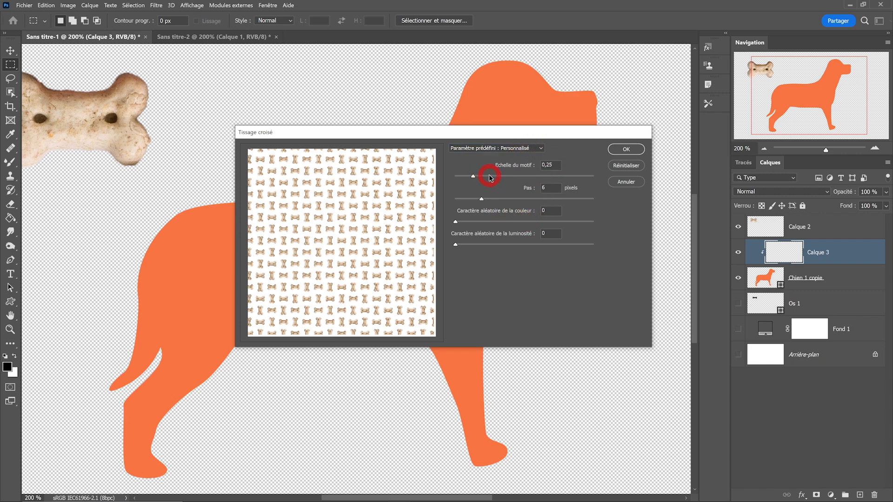
{"action": "left_click_drag", "start_coordinate": [474, 177], "coordinate": [480, 200]}
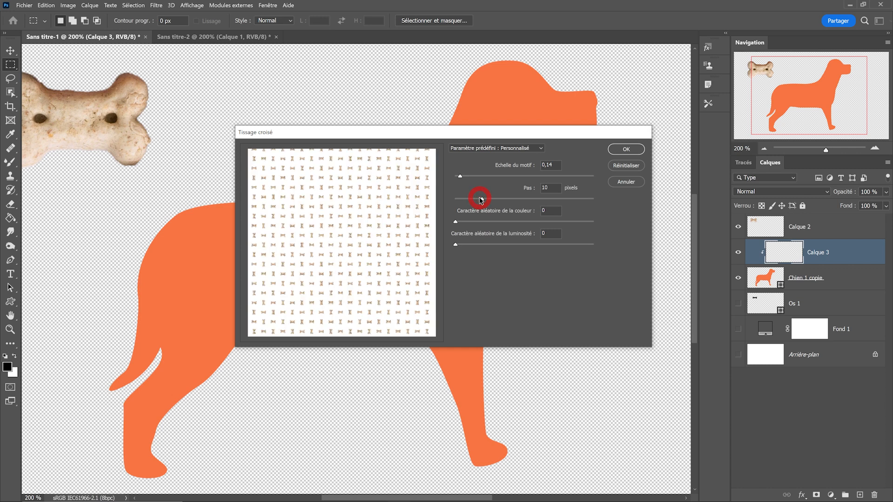
{"action": "left_click_drag", "start_coordinate": [556, 191], "coordinate": [519, 189]}
{"action": "type", "text": "5"}
Add a slight brightness randomness to the cross-weave fill and apply it to Calque 3
{"action": "left_click", "coordinate": [459, 245]}
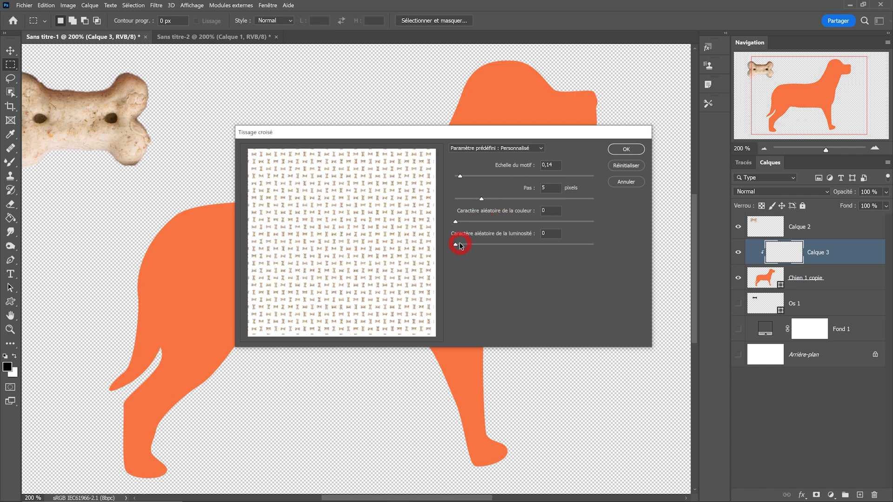
{"action": "left_click_drag", "start_coordinate": [466, 248], "coordinate": [469, 249]}
{"action": "left_click", "coordinate": [630, 151]}
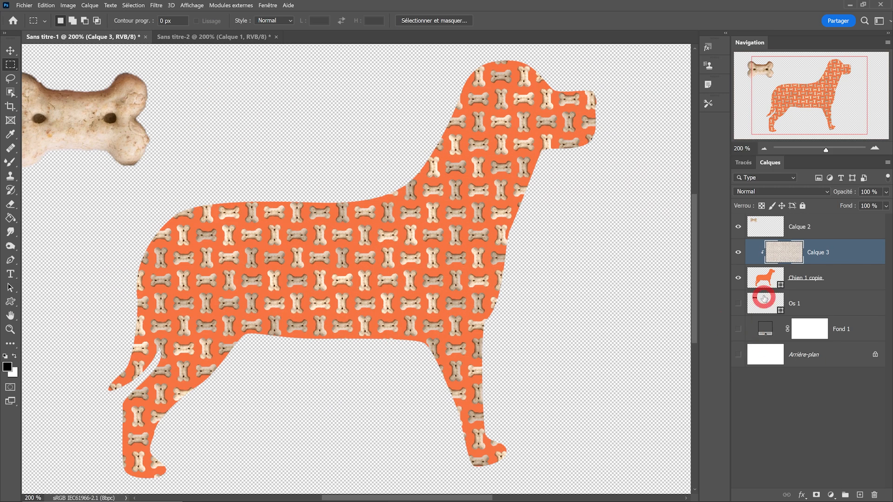
Change the fill colour of the Chien 1 copie shape layer to dark brown
{"action": "double_click", "coordinate": [764, 278]}
{"action": "left_click", "coordinate": [526, 271]}
{"action": "left_click", "coordinate": [633, 199]}
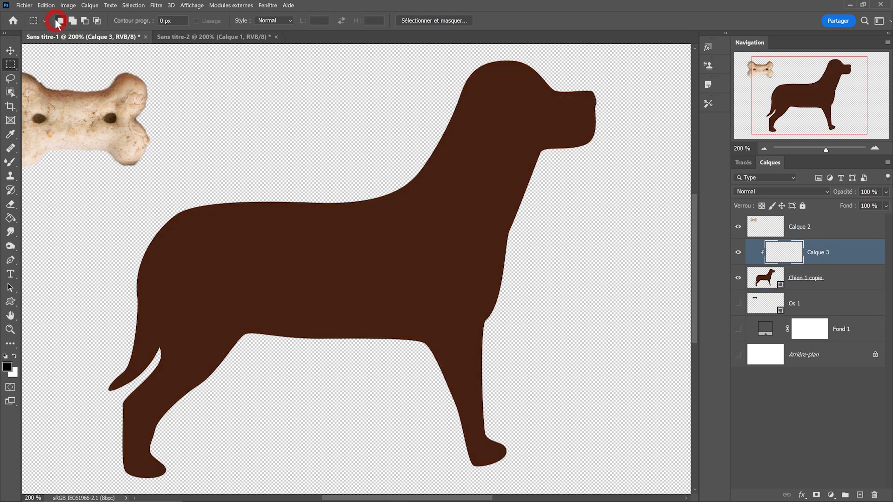
Start a Fill on Calque 3 with the bone pattern and the Remplissage aléatoire script, keeping the Normal blending mode
{"action": "left_click", "coordinate": [46, 5]}
{"action": "left_click", "coordinate": [83, 139]}
{"action": "left_click", "coordinate": [247, 157]}
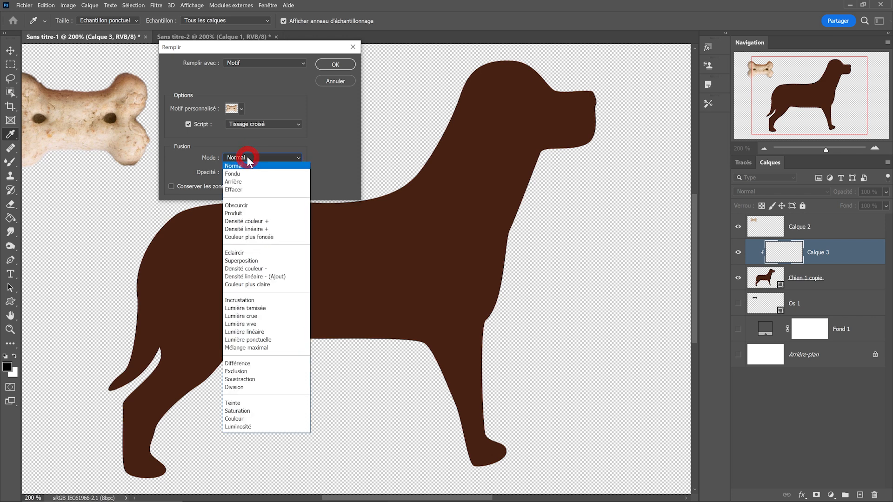
{"action": "left_click", "coordinate": [246, 157]}
{"action": "left_click", "coordinate": [249, 125]}
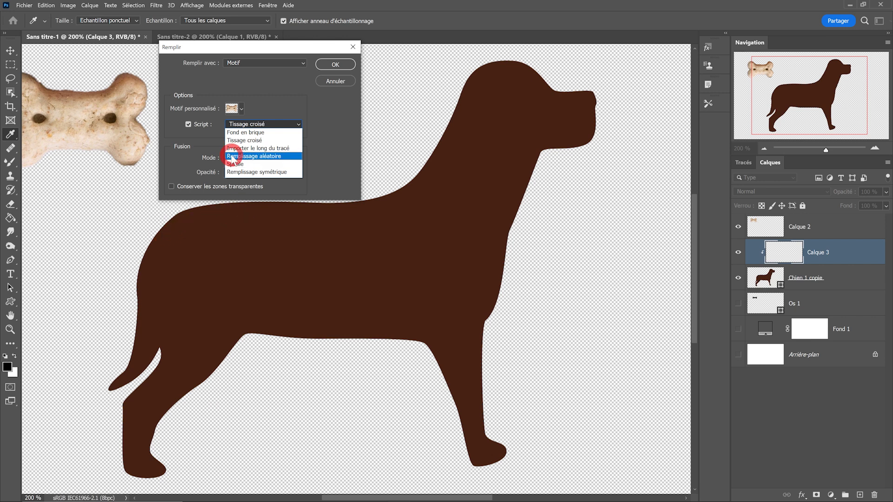
{"action": "left_click", "coordinate": [260, 156]}
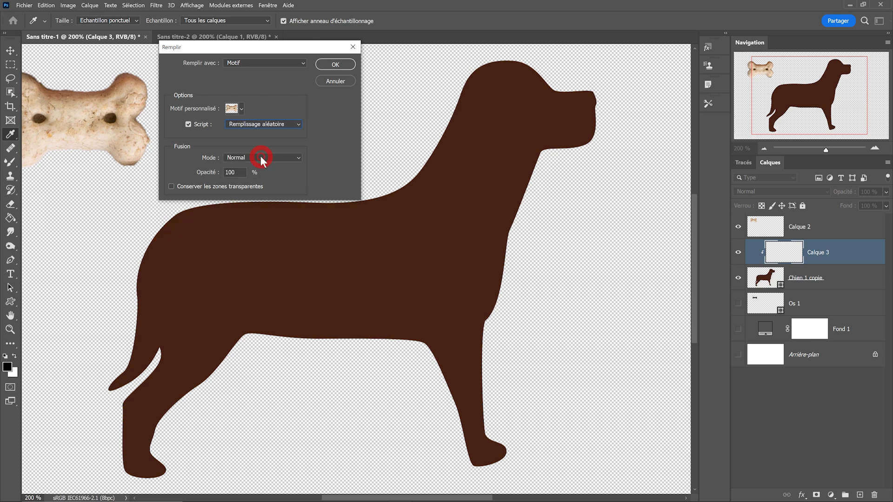
Set the random fill's density to 10, enable pattern rotation, and set colour randomness to 0,09 and brightness randomness to 0,15
{"action": "left_click", "coordinate": [324, 66]}
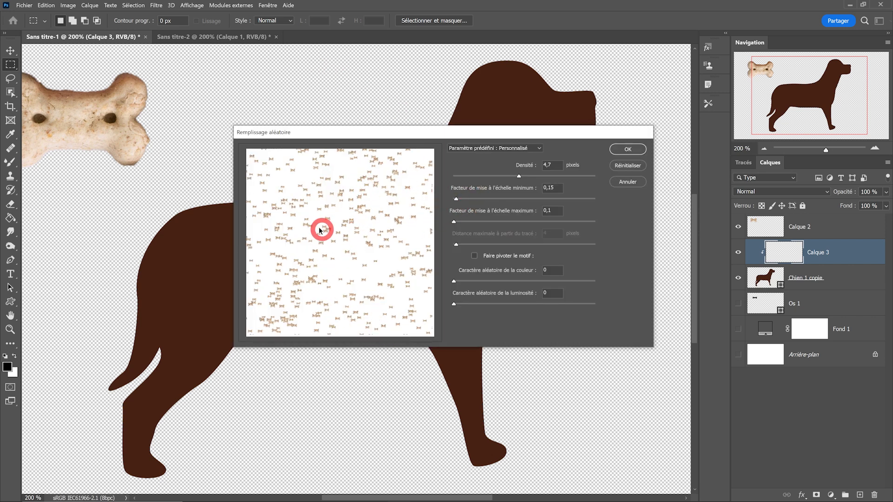
{"action": "left_click_drag", "start_coordinate": [520, 176], "coordinate": [603, 178]}
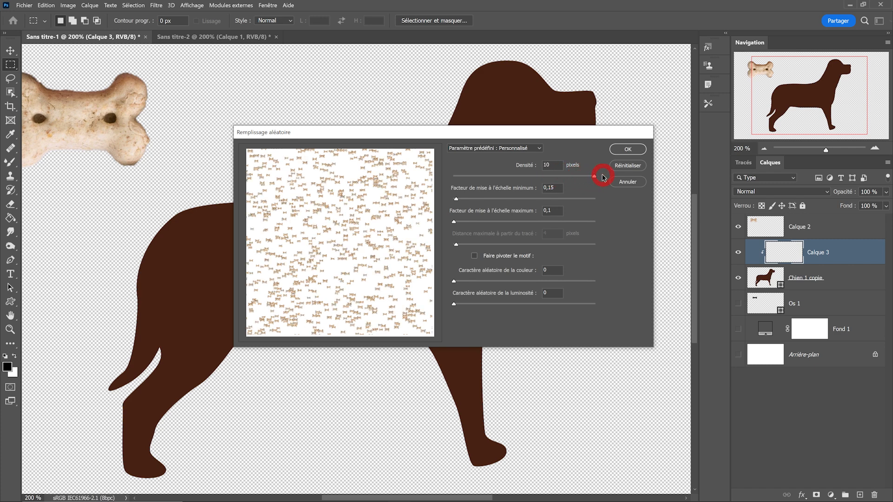
{"action": "left_click", "coordinate": [474, 255]}
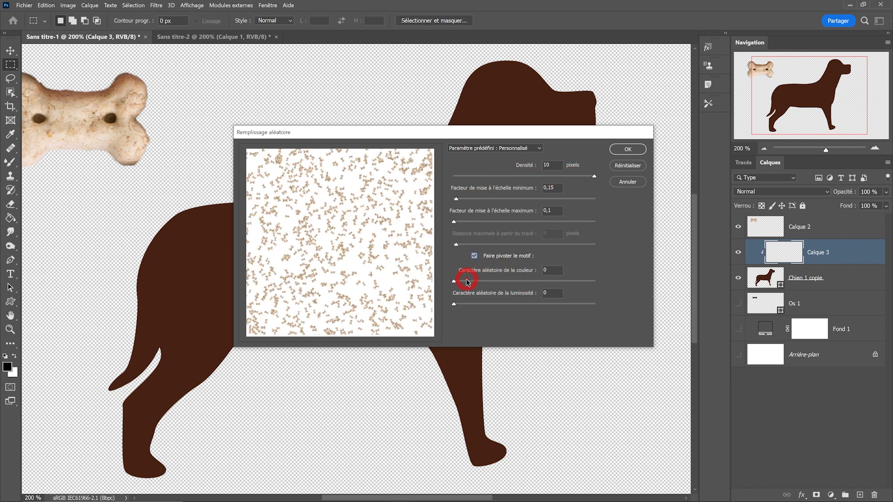
{"action": "left_click_drag", "start_coordinate": [466, 282], "coordinate": [474, 303]}
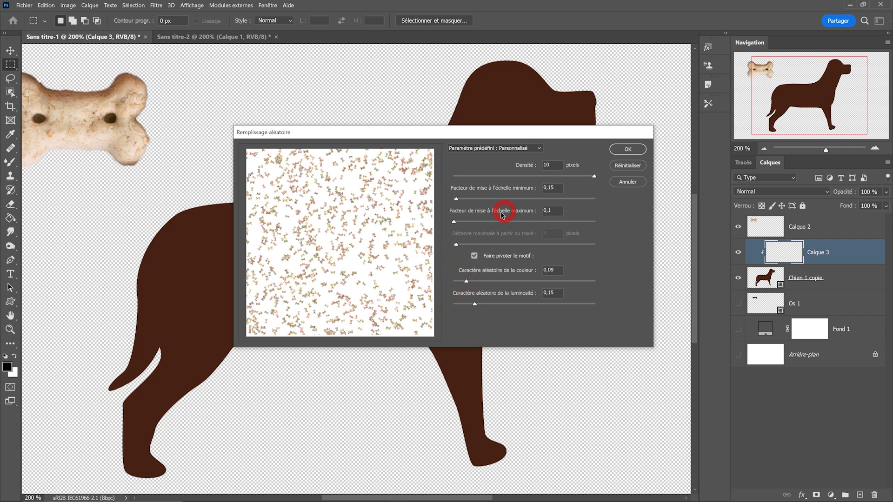
Increase the random fill's maximum and minimum scale factors and apply it to Calque 3
{"action": "mouse_move", "coordinate": [455, 222]}
{"action": "left_mouse_down"}
{"action": "mouse_move", "coordinate": [478, 225]}
{"action": "mouse_move", "coordinate": [470, 222]}
{"action": "left_mouse_up"}
{"action": "left_click_drag", "start_coordinate": [455, 199], "coordinate": [481, 200]}
{"action": "left_click", "coordinate": [627, 149]}
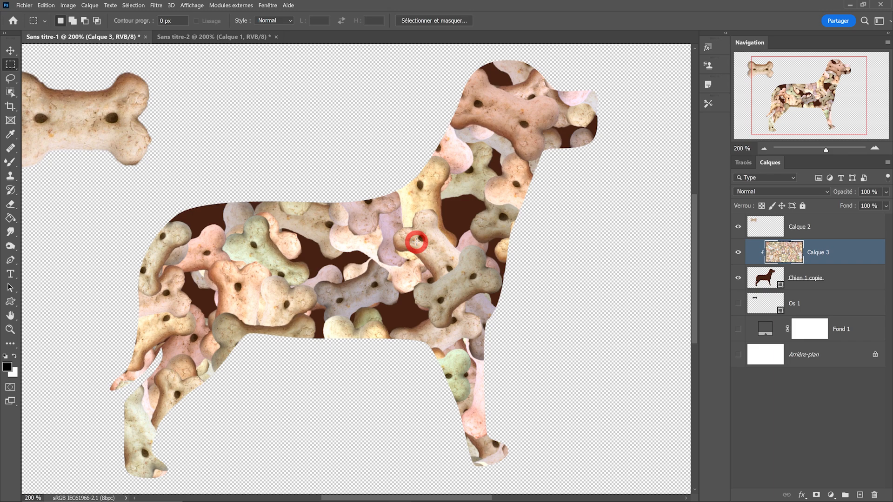
Undo the random fill and start a new Fill on Calque 3 with the Remplissage symétrique script
{"action": "key", "text": "ctrl+z"}
{"action": "left_click_drag", "start_coordinate": [295, 168], "coordinate": [311, 165]}
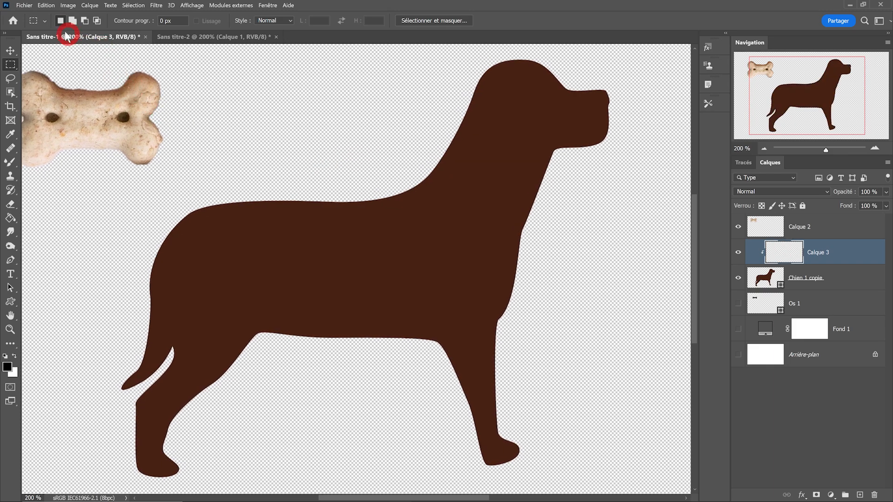
{"action": "left_click", "coordinate": [46, 5]}
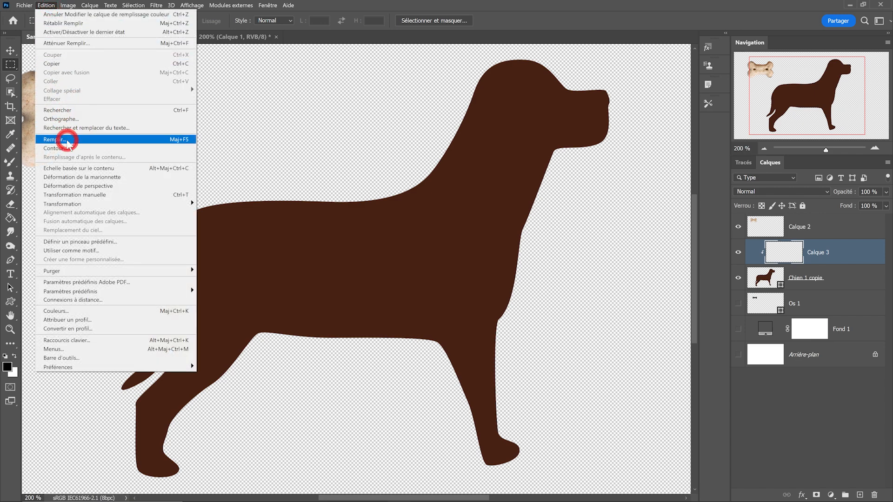
{"action": "left_click", "coordinate": [65, 139]}
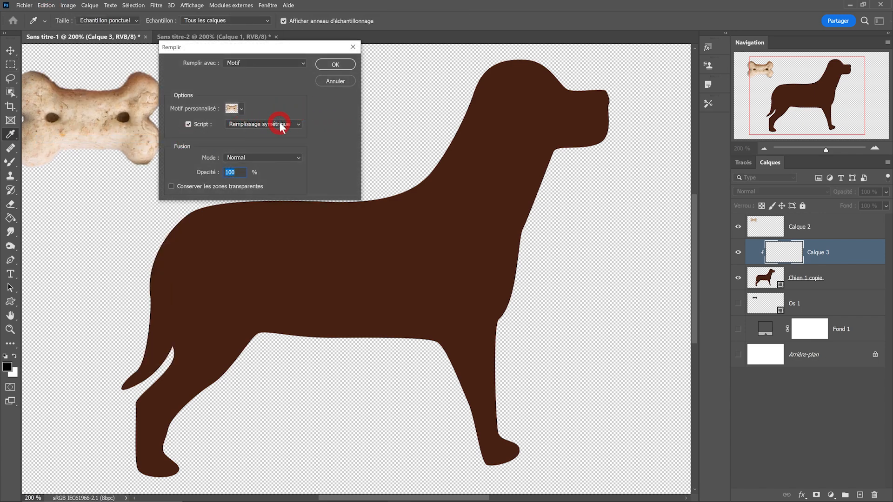
Set the symmetric fill's symmetry type to 26 : symétrie papier peint P4
{"action": "left_click", "coordinate": [335, 65]}
{"action": "left_click", "coordinate": [526, 166]}
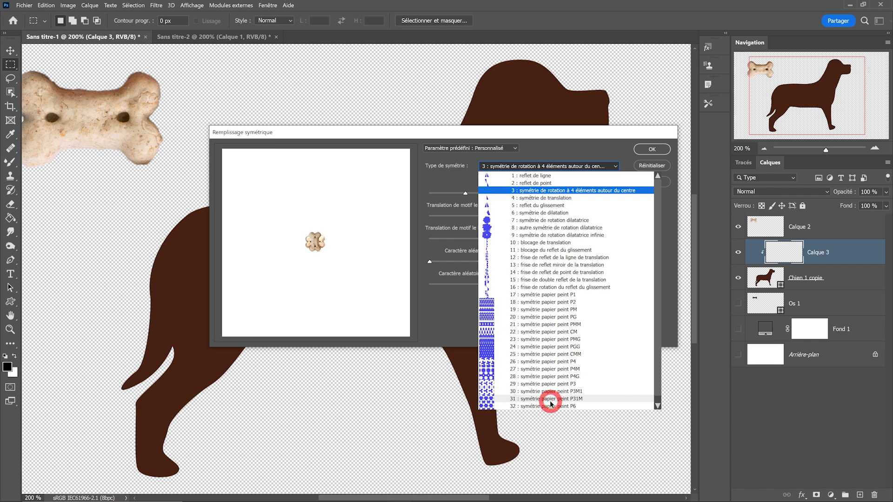
{"action": "left_click", "coordinate": [539, 361]}
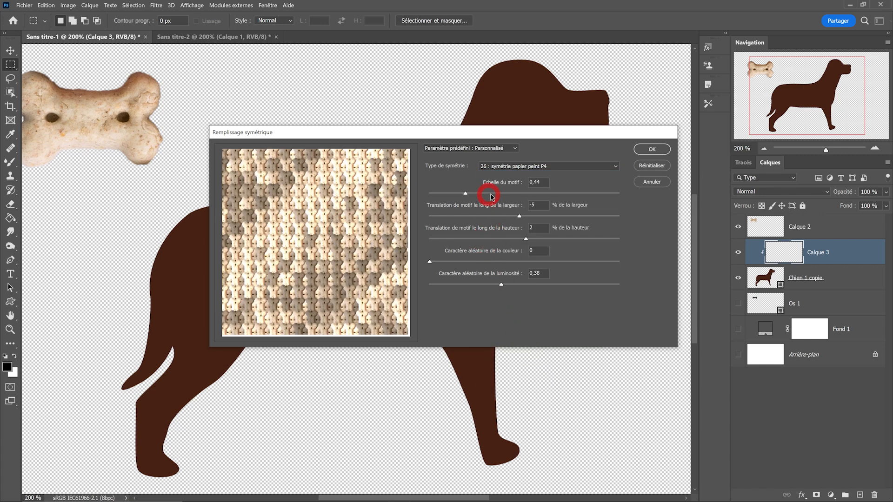
Apply the symmetric fill with scale 0,62, width translation -62 %, height translation 54 % and brightness randomness 0,35
{"action": "left_click_drag", "start_coordinate": [468, 194], "coordinate": [467, 215]}
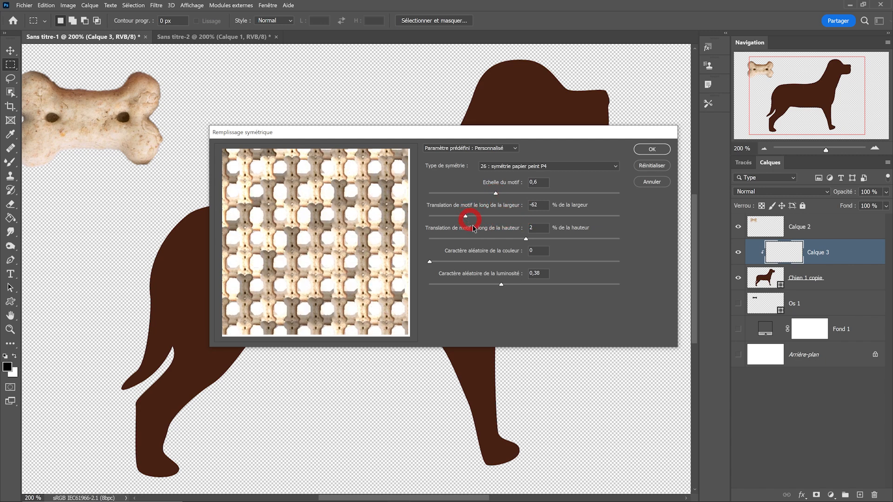
{"action": "left_click_drag", "start_coordinate": [526, 239], "coordinate": [576, 240]}
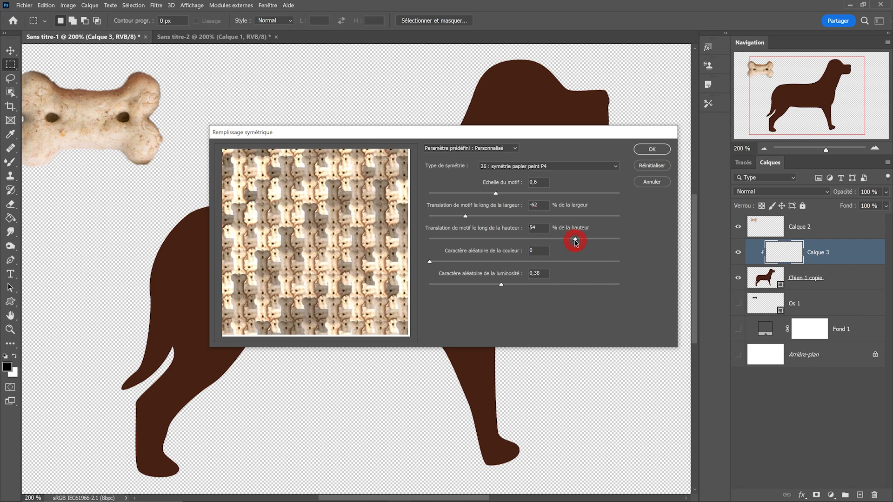
{"action": "mouse_move", "coordinate": [495, 192]}
{"action": "left_mouse_down"}
{"action": "mouse_move", "coordinate": [484, 193]}
{"action": "mouse_move", "coordinate": [498, 192]}
{"action": "left_mouse_up"}
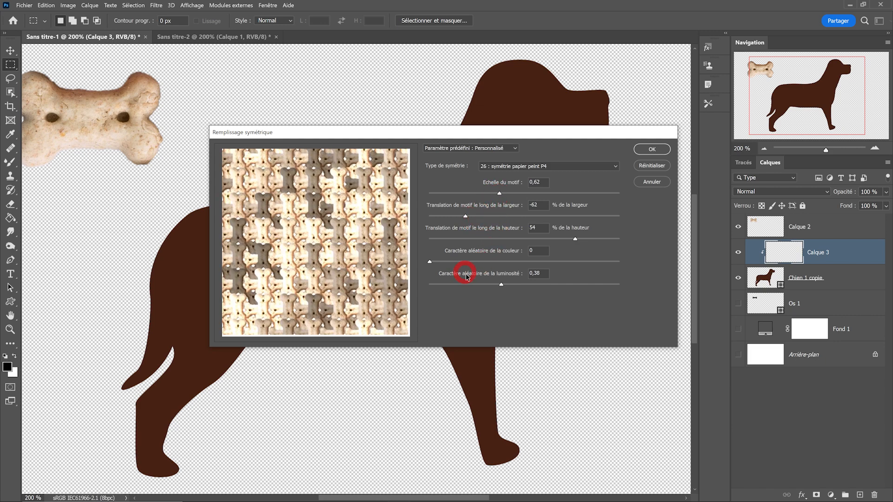
{"action": "left_click_drag", "start_coordinate": [492, 288], "coordinate": [494, 285]}
{"action": "left_click", "coordinate": [653, 150]}
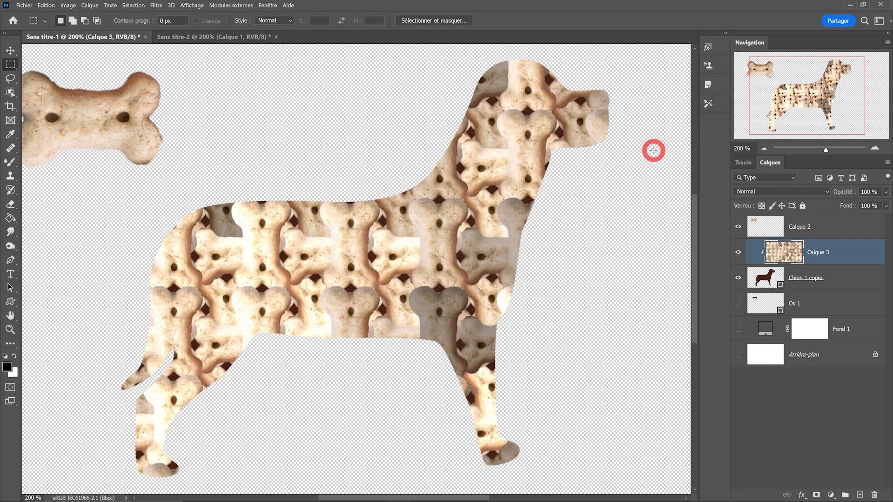
Undo the symmetric fill and reopen its script settings for a new fill of Calque 3
{"action": "key", "text": "ctrl+z"}
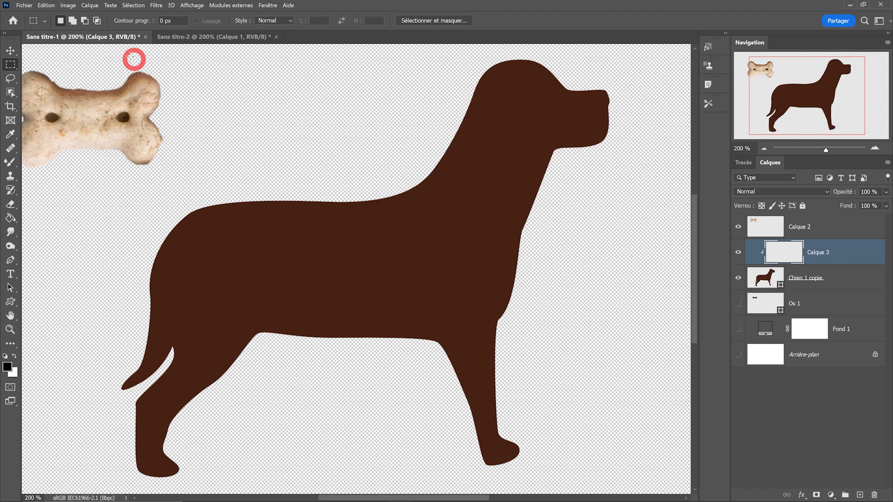
{"action": "left_click", "coordinate": [47, 6]}
{"action": "left_click", "coordinate": [63, 136]}
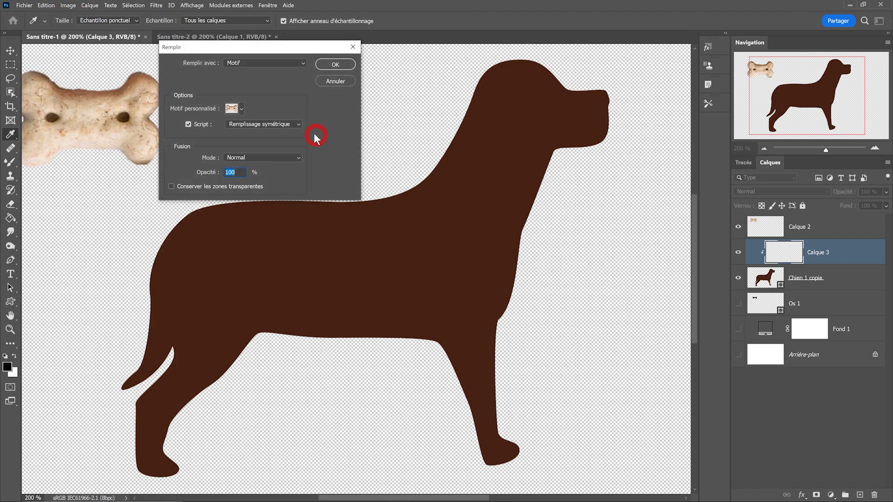
{"action": "left_click", "coordinate": [333, 74]}
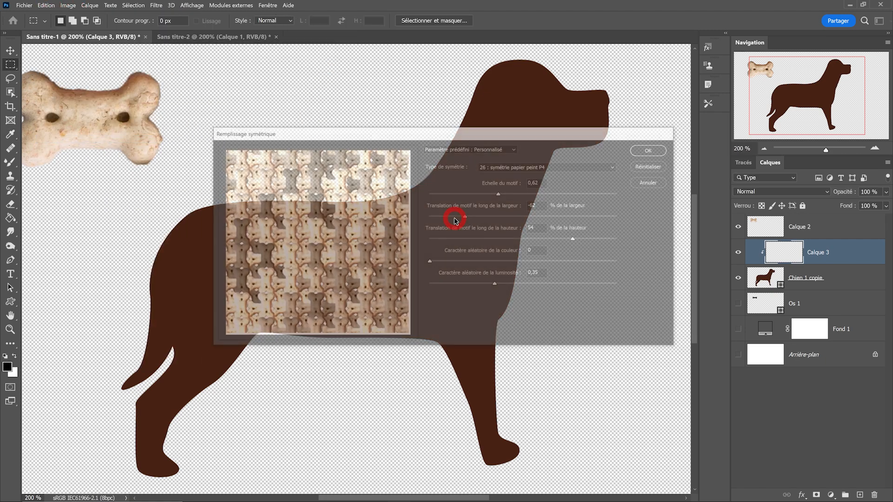
Set the pattern scale to 0,36, adjust the width and height translations, and apply the symmetric fill to Calque 3
{"action": "left_click_drag", "start_coordinate": [499, 193], "coordinate": [450, 193]}
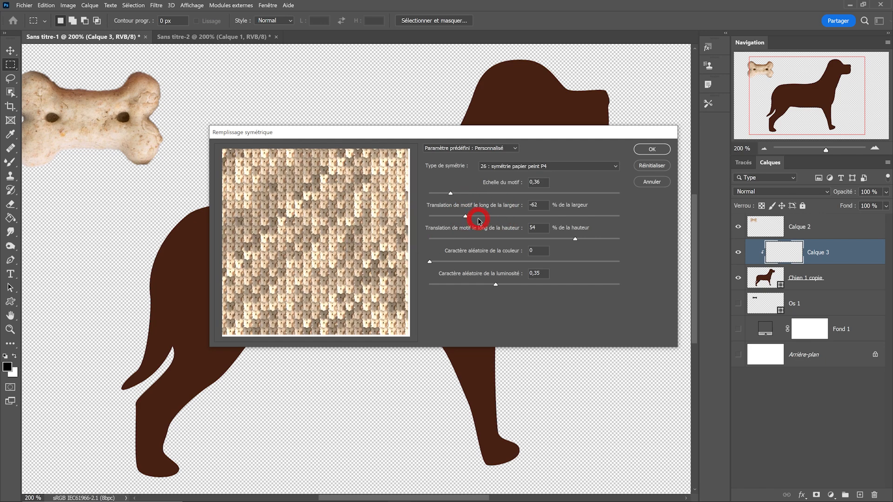
{"action": "left_click_drag", "start_coordinate": [491, 219], "coordinate": [487, 238]}
{"action": "left_click", "coordinate": [656, 148]}
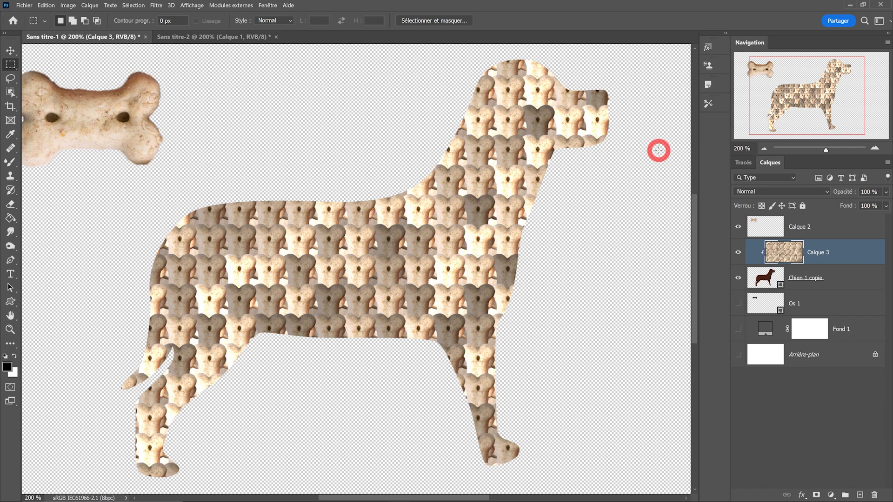
Undo the P4 symmetric fill on Calque 3 and start another pattern fill with the Remplissage symétrique script
{"action": "key", "text": "ctrl+z"}
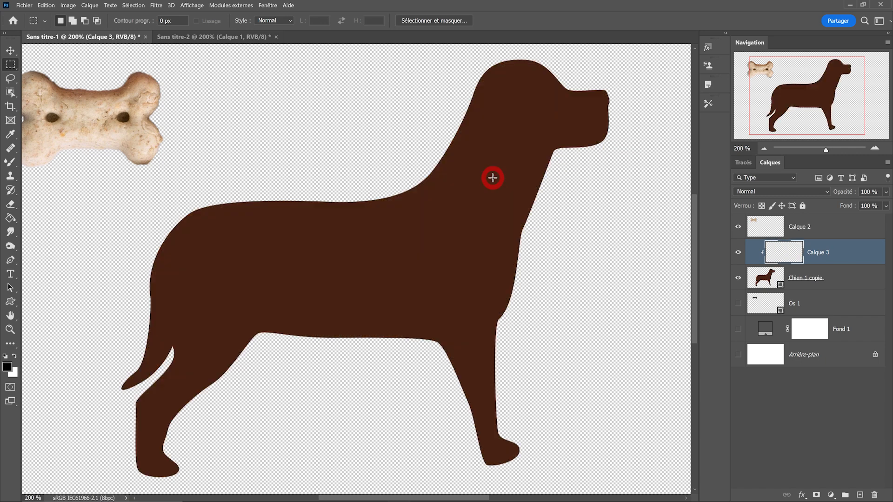
{"action": "left_click", "coordinate": [47, 6]}
{"action": "left_click", "coordinate": [70, 124]}
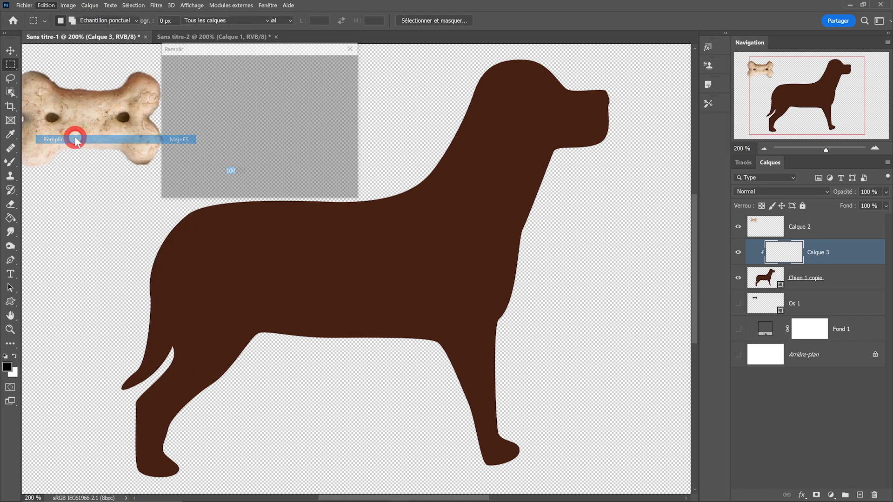
{"action": "left_click", "coordinate": [258, 174]}
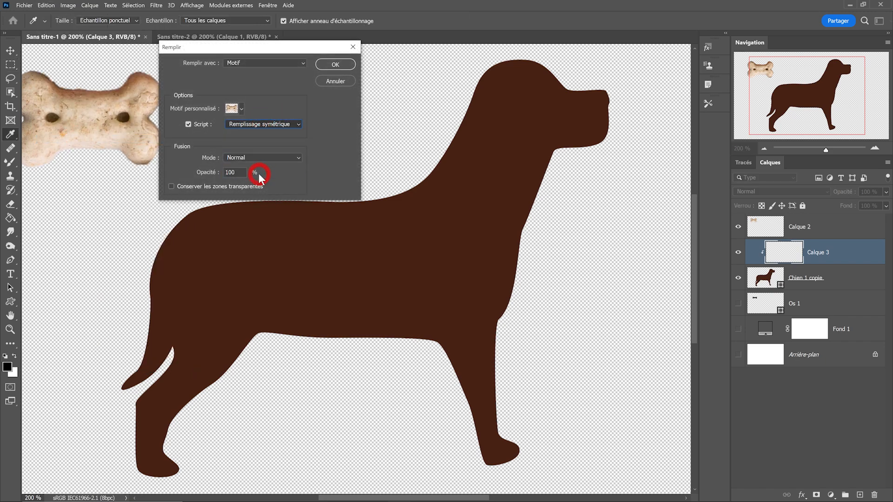
{"action": "left_click", "coordinate": [335, 65]}
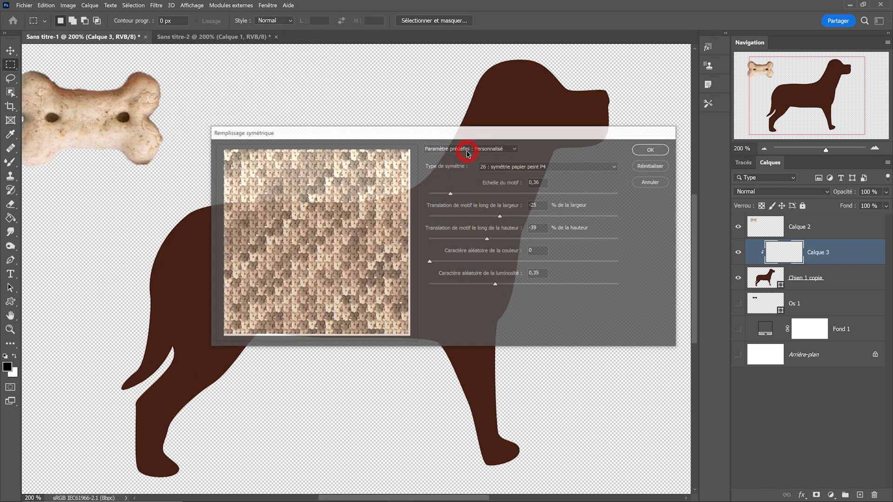
Apply the symmetric fill with symmetry type 30 : symétrie papier peint P3M1, pattern scale 0,35 and width translation -29 %
{"action": "left_click", "coordinate": [499, 166]}
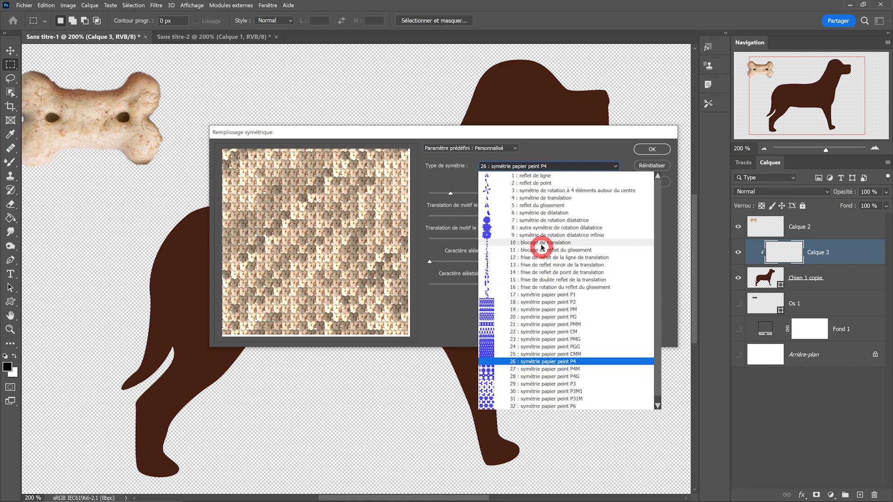
{"action": "left_click", "coordinate": [537, 392]}
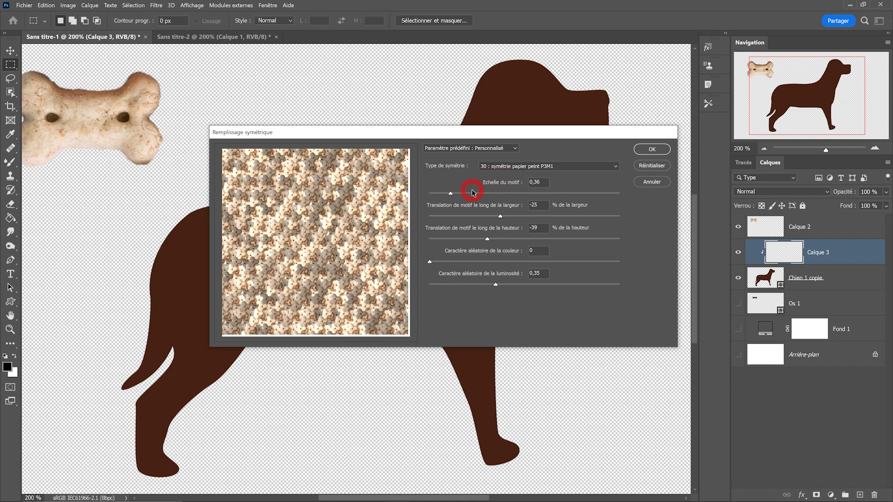
{"action": "left_click_drag", "start_coordinate": [472, 191], "coordinate": [485, 197]}
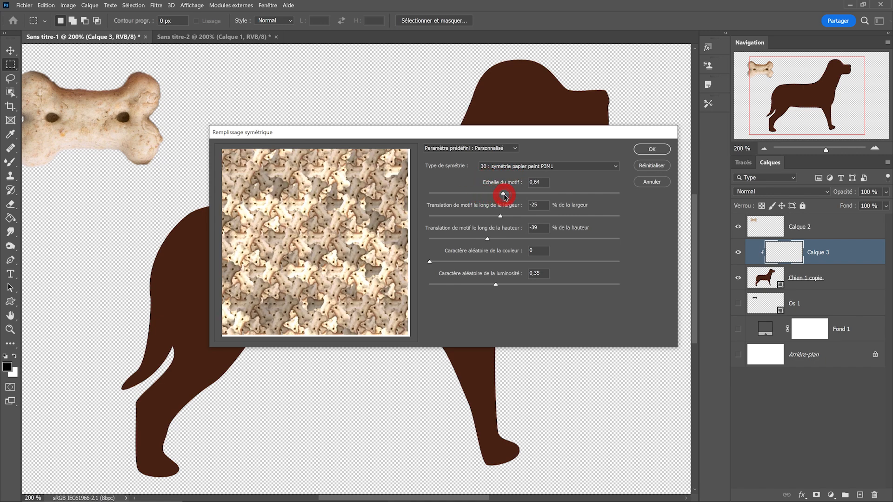
{"action": "left_click_drag", "start_coordinate": [505, 194], "coordinate": [504, 195]}
{"action": "left_click", "coordinate": [497, 217]}
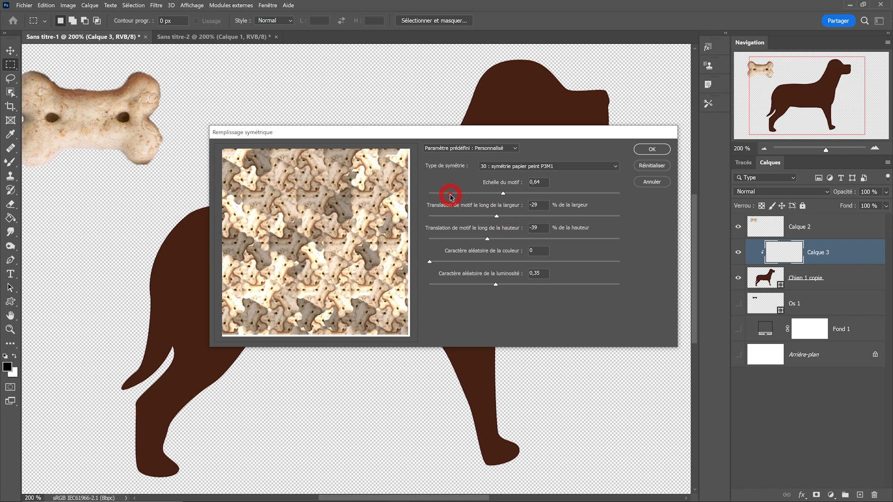
{"action": "left_click_drag", "start_coordinate": [449, 196], "coordinate": [450, 197]}
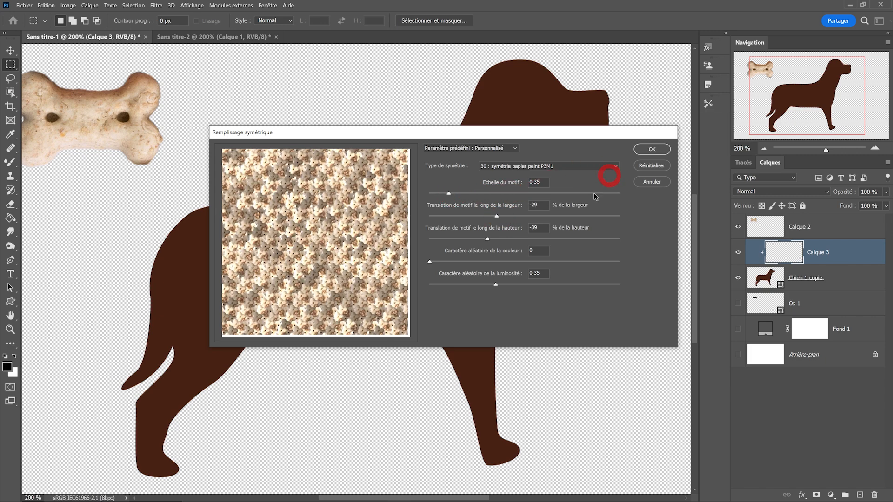
{"action": "left_click", "coordinate": [651, 149]}
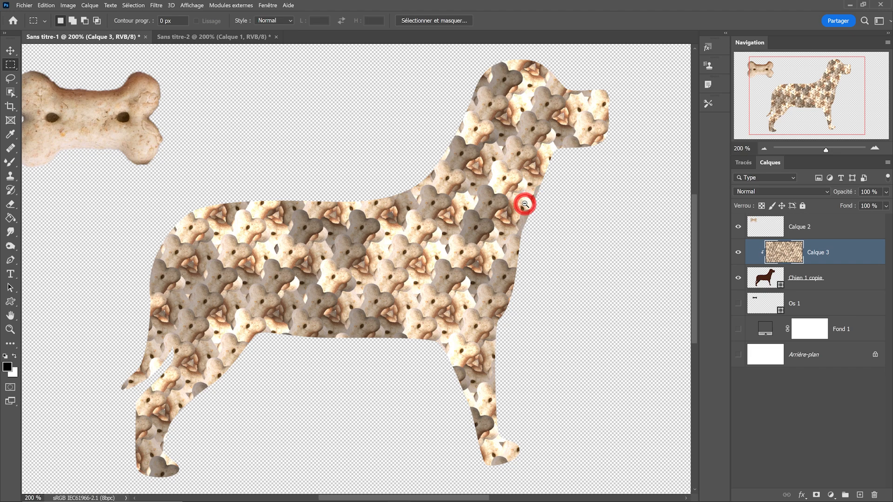
Make the Fond 1 layer visible behind the bone-filled dog
{"action": "key", "text": "ctrl+minus"}
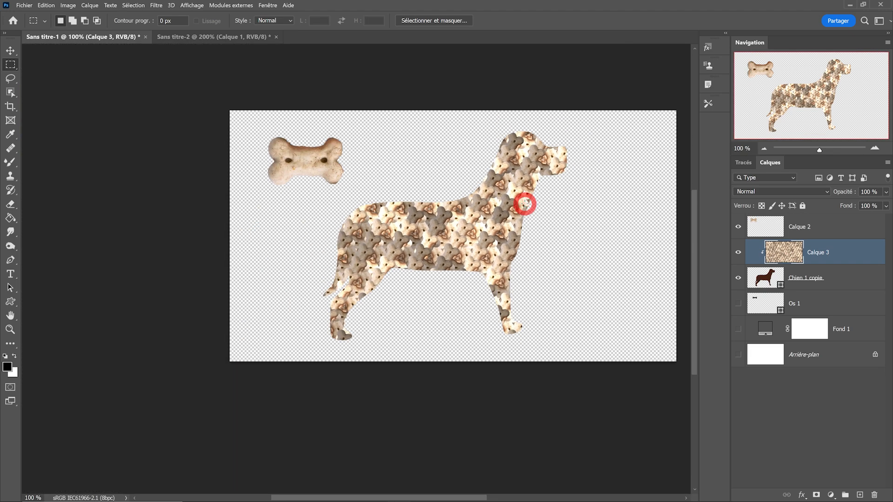
{"action": "left_click", "coordinate": [564, 213]}
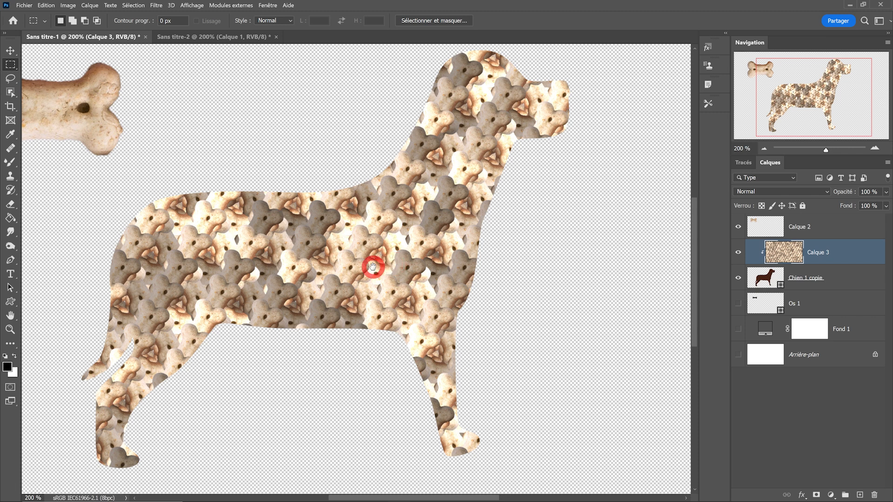
{"action": "left_click", "coordinate": [738, 328]}
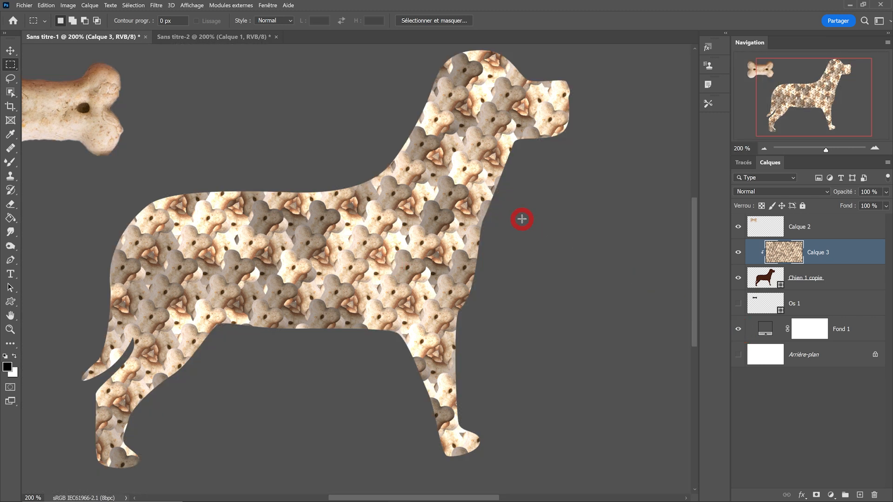